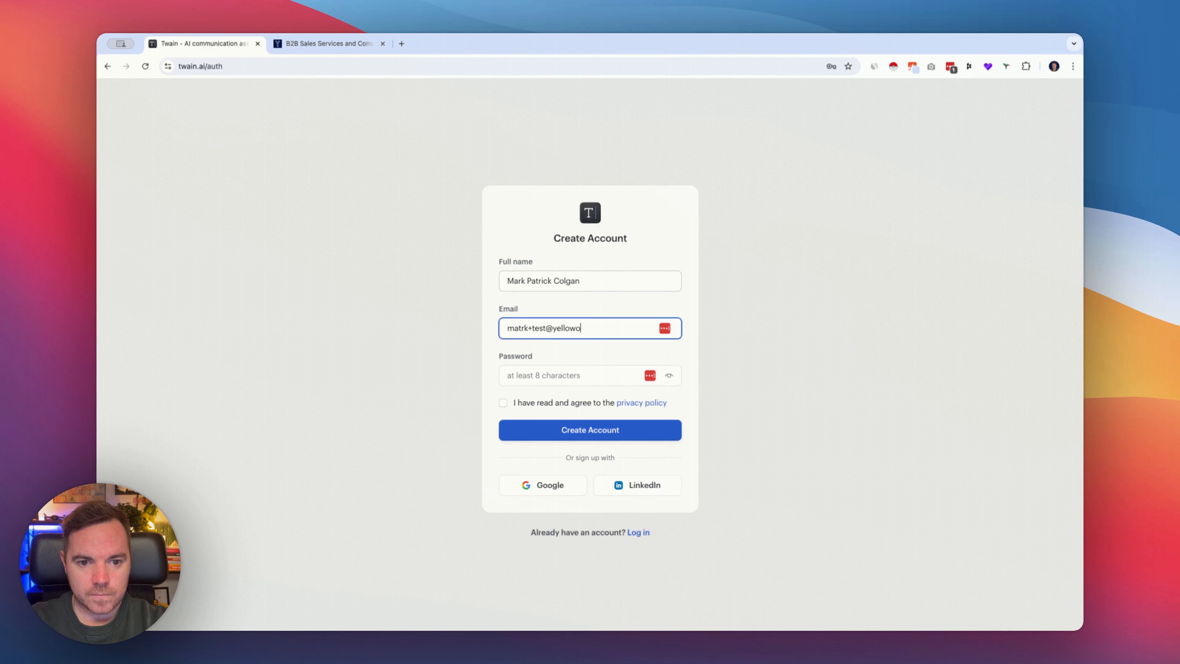
# Complete the sign-up form with the e-mail and account password, agree to the privacy policy, and create the account.
pyautogui.press('super+a')
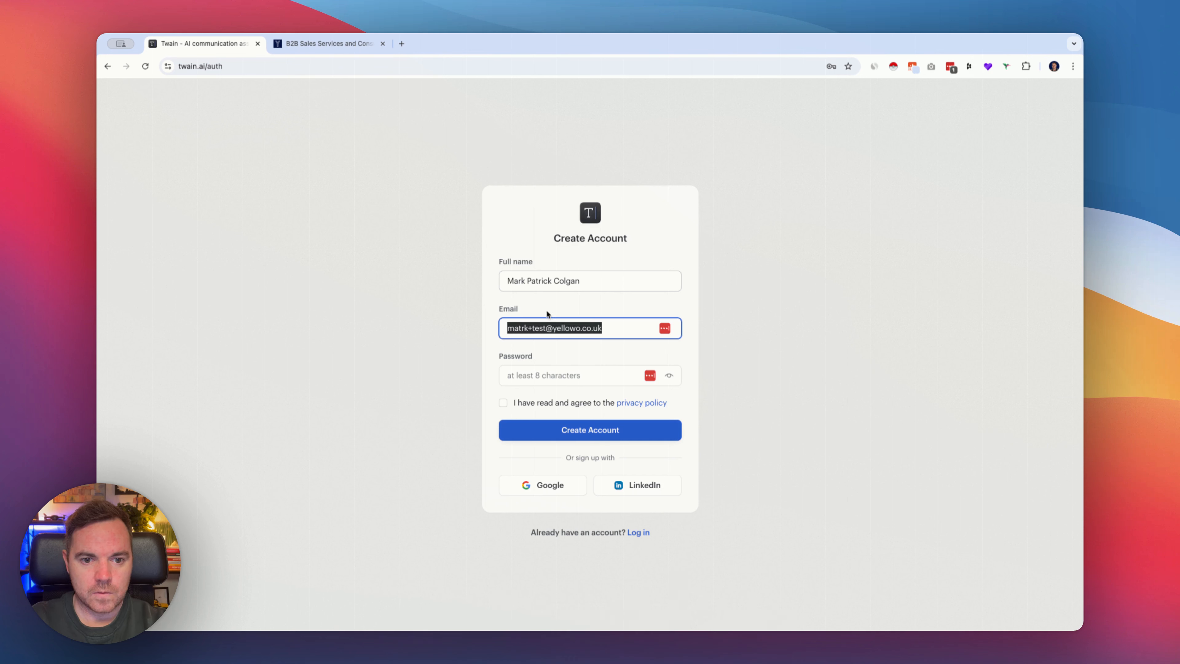
pyautogui.click(546, 379)
pyautogui.press('super+v')
pyautogui.click(487, 381)
pyautogui.click(503, 402)
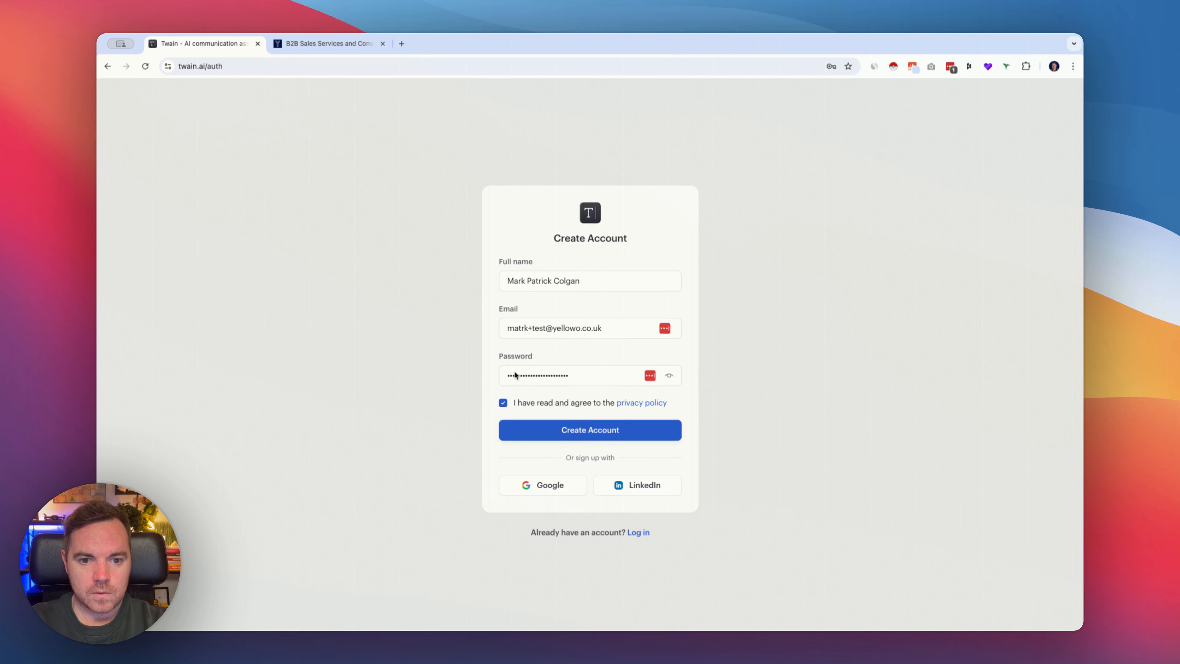
pyautogui.click(600, 436)
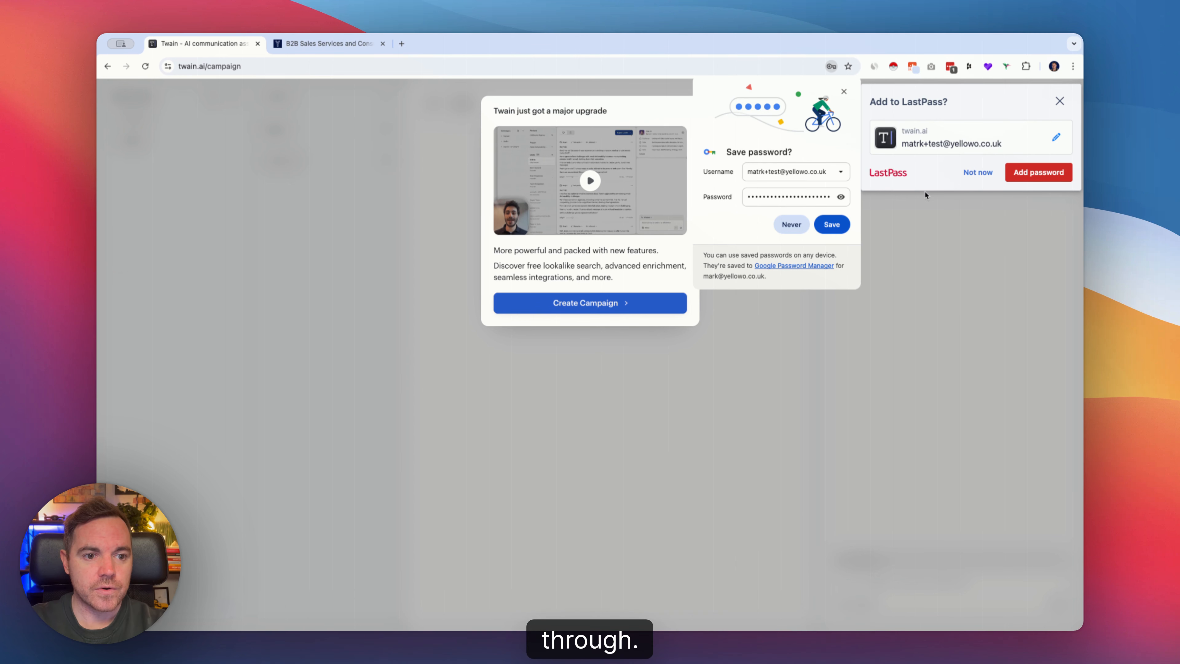
# Save the new login in both the browser's password manager and LastPass, and start creating a campaign.
pyautogui.click(829, 227)
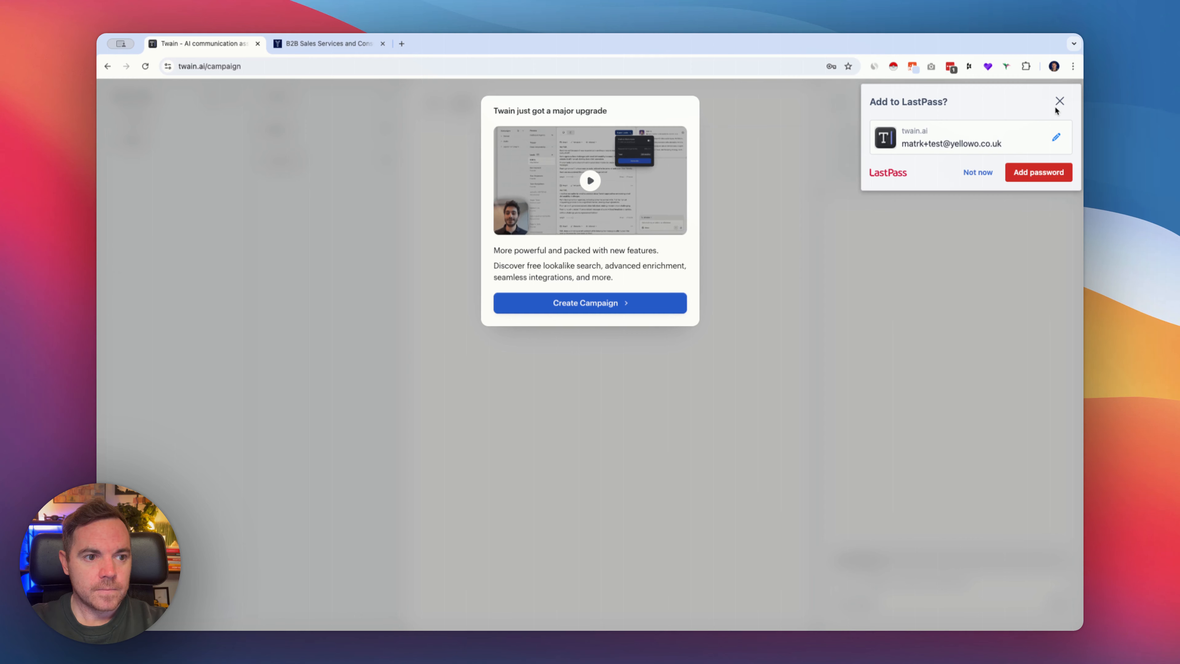
pyautogui.click(595, 303)
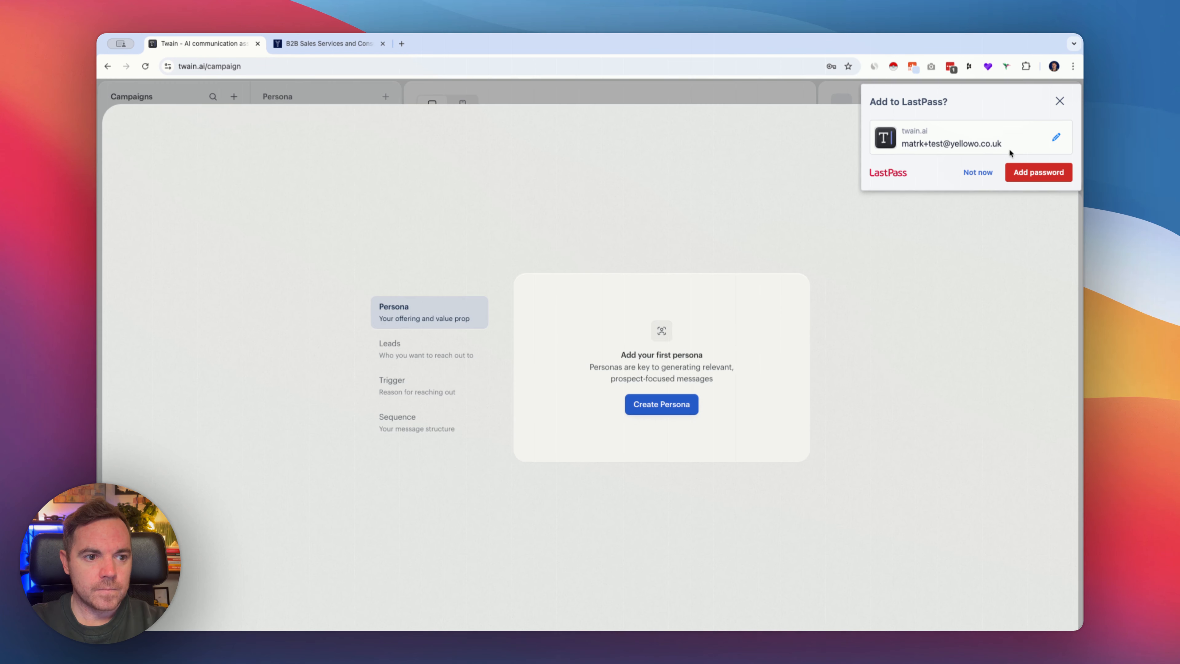
pyautogui.click(1017, 179)
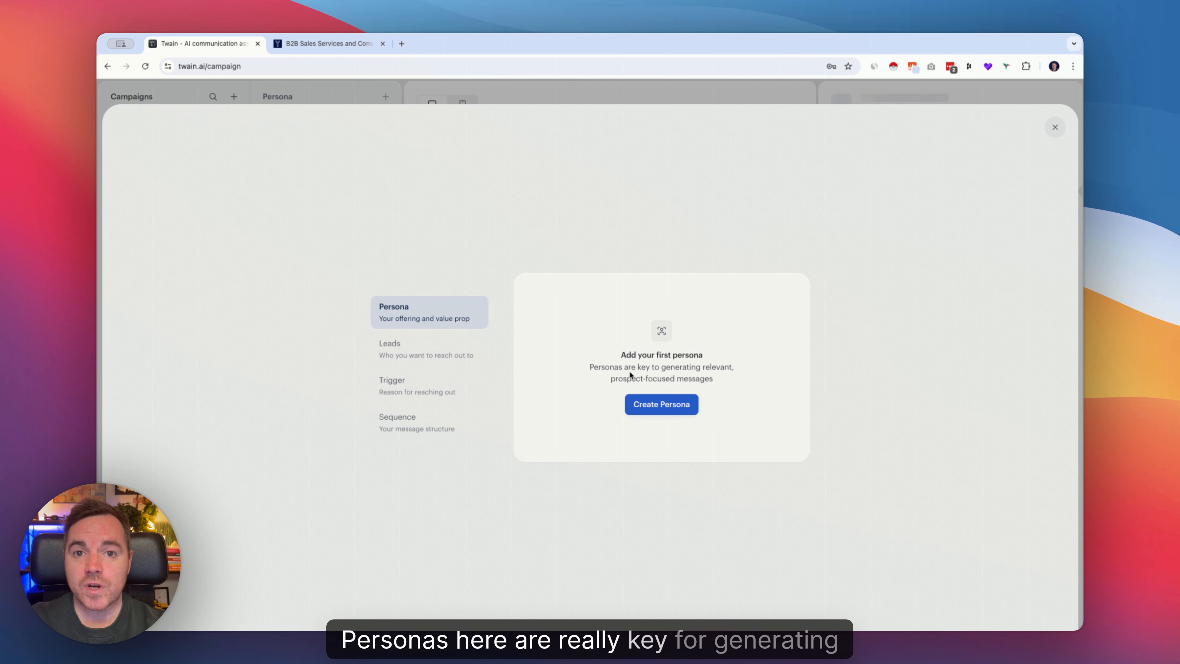
pyautogui.click(665, 405)
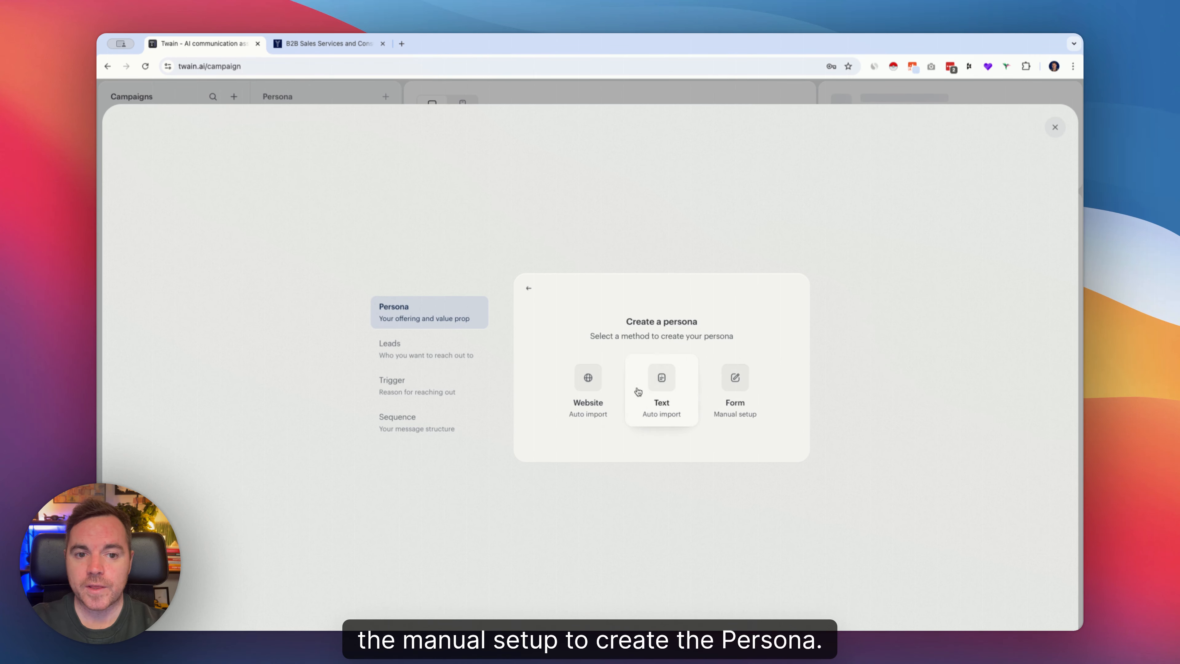
pyautogui.click(589, 387)
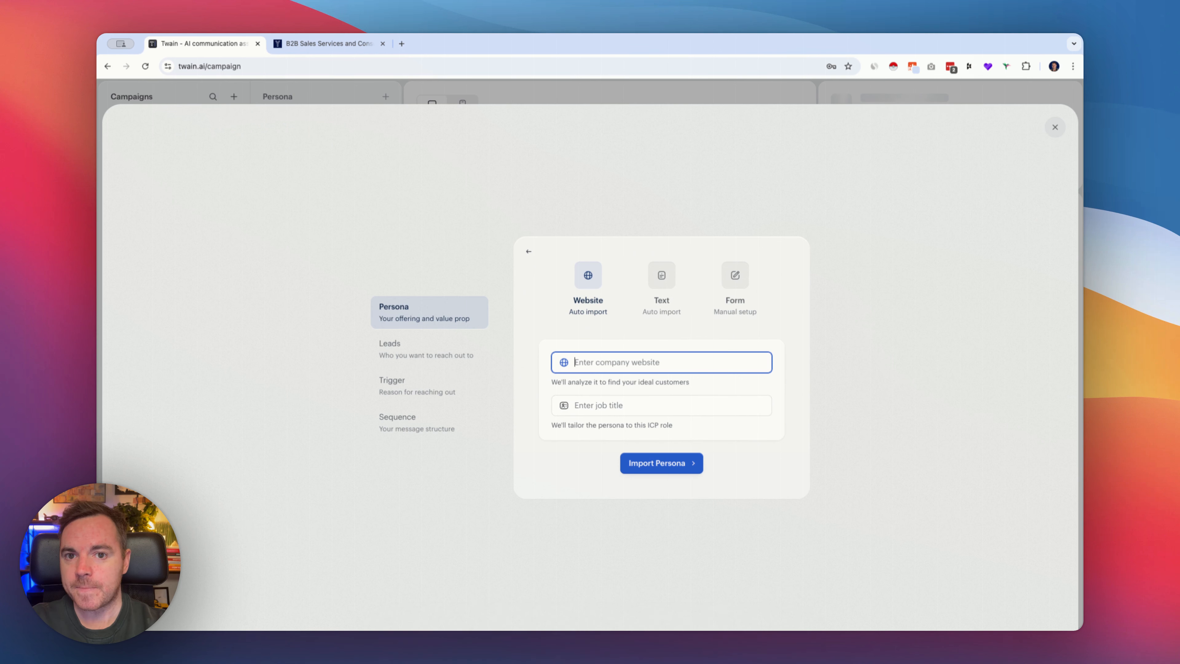
pyautogui.click(325, 43)
pyautogui.click(302, 66)
pyautogui.press('super+c')
pyautogui.click(205, 43)
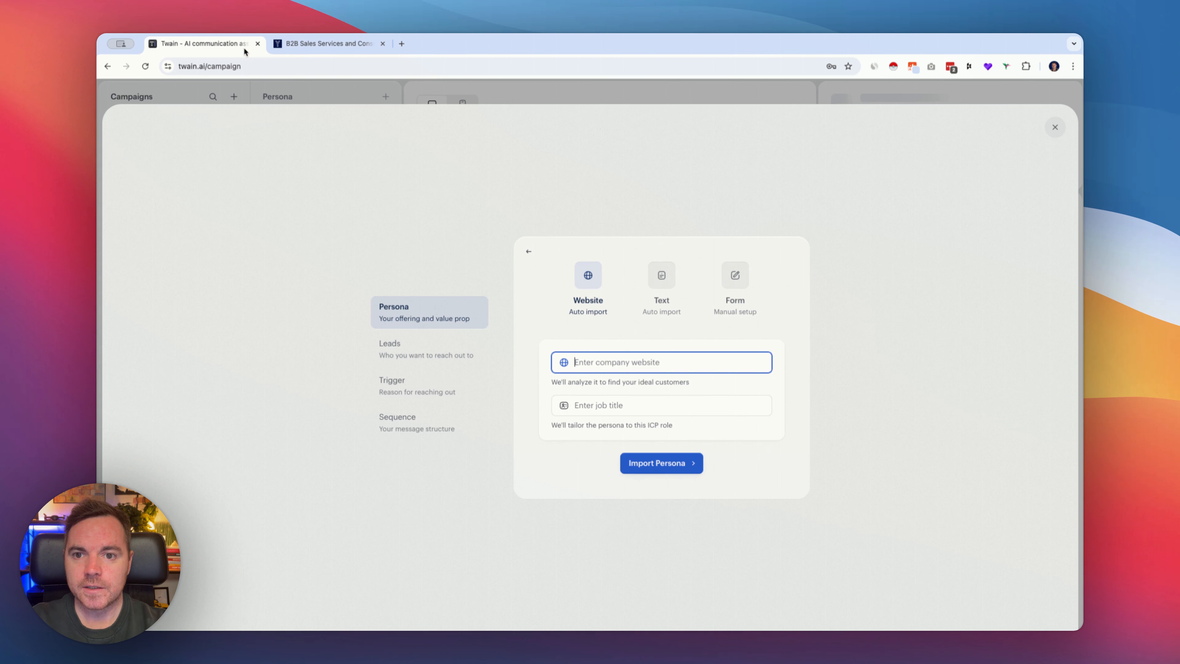
pyautogui.press('super+v')
# Set the persona's job title to Founder/Owner and import the persona from the website.
pyautogui.click(603, 407)
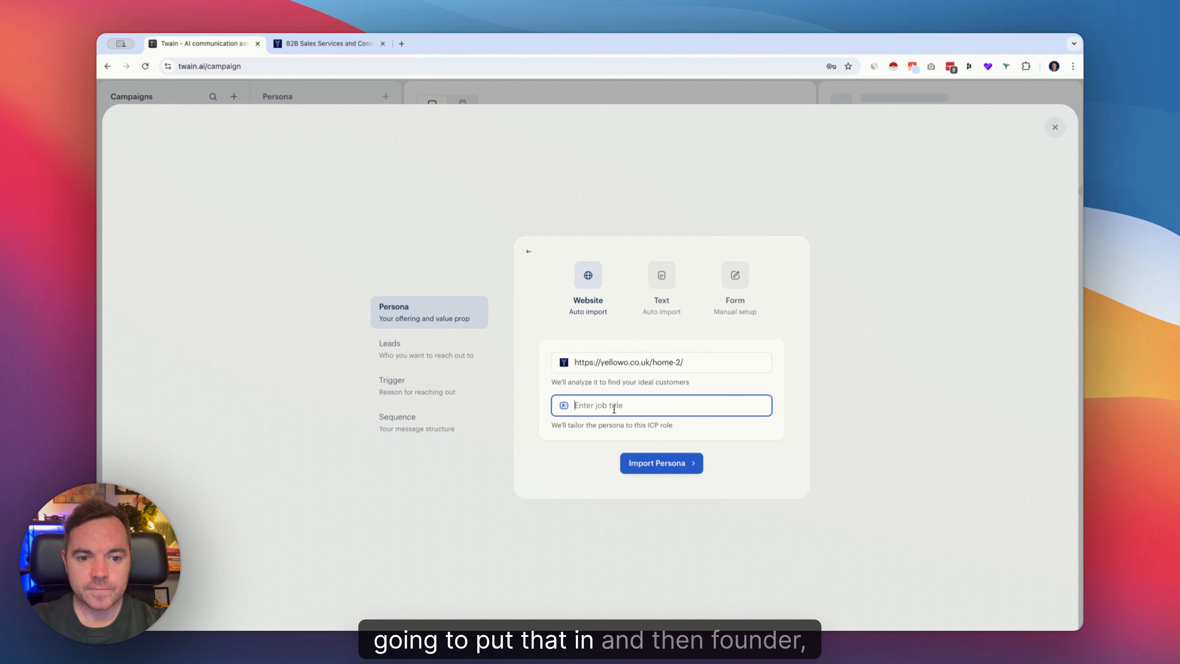
pyautogui.write('Founder/Owner')
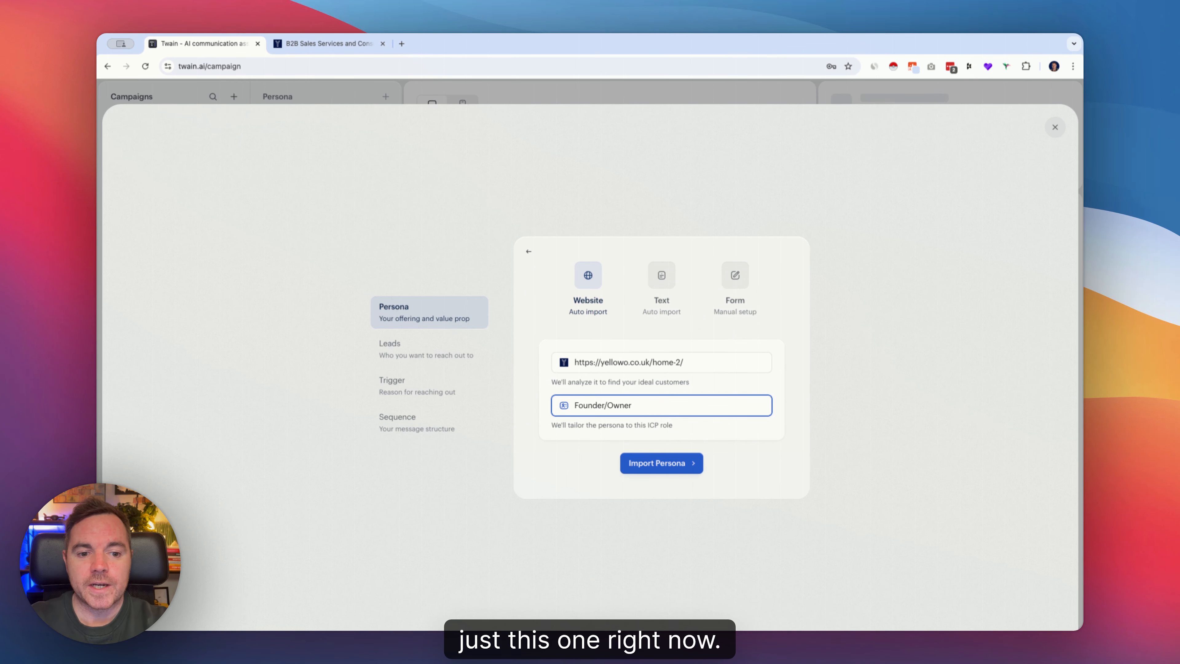
pyautogui.click(663, 465)
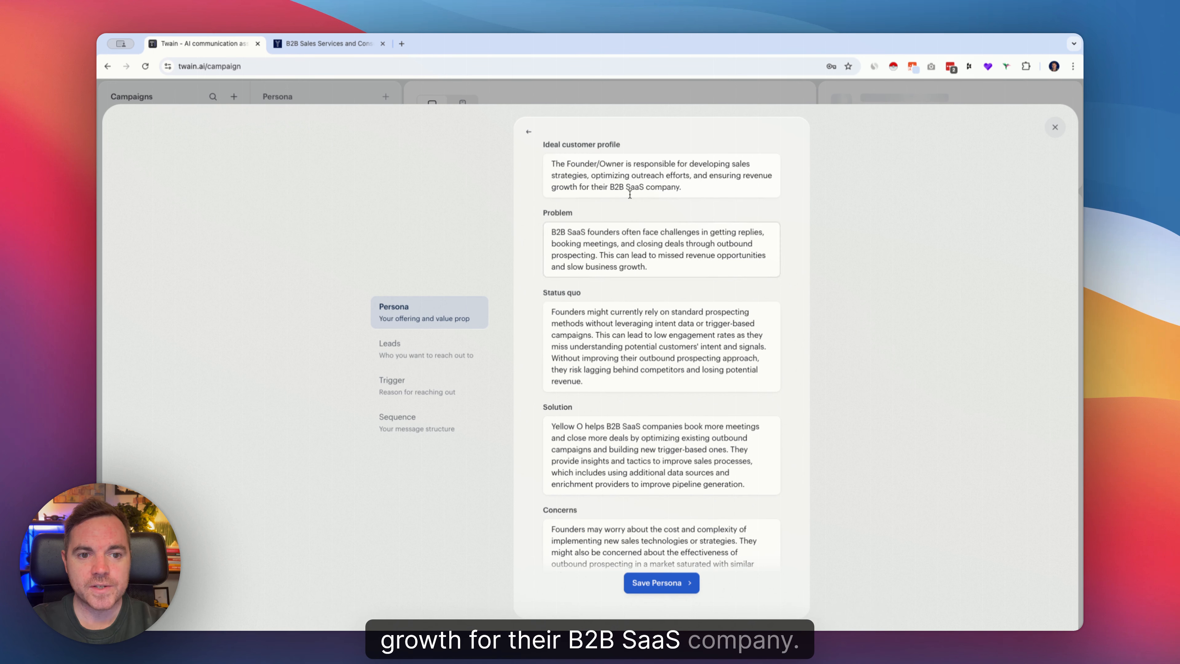
# Check the "B2B SaaS Company" wording on the Yellow O home page against the imported persona.
pyautogui.click(305, 45)
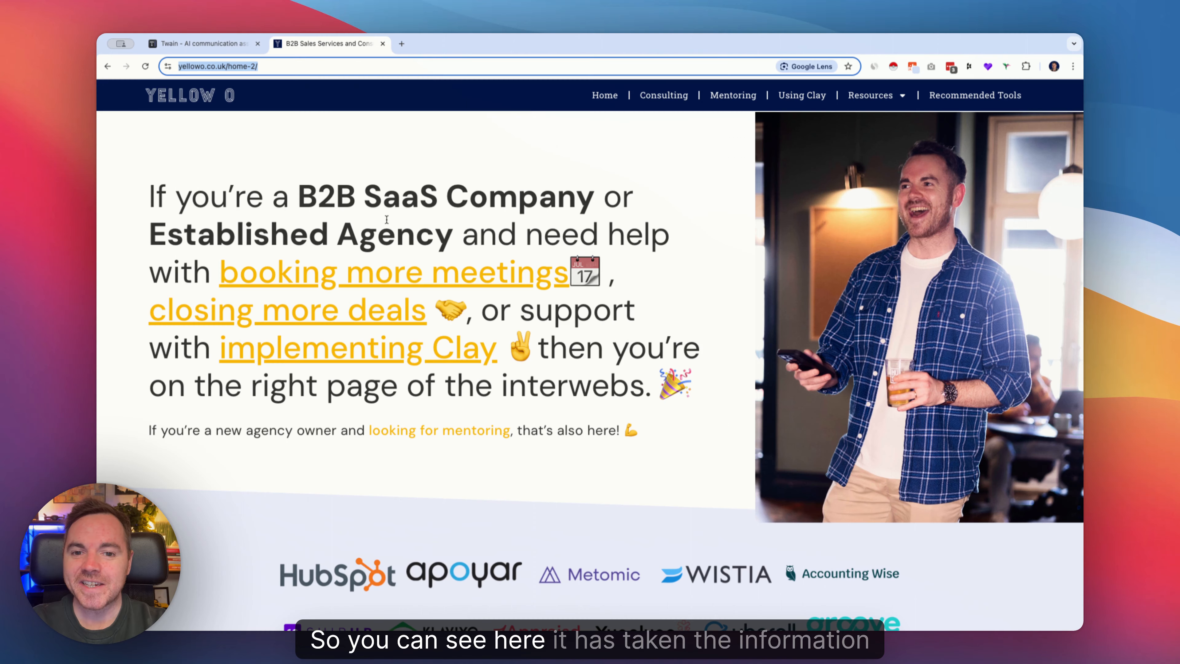
pyautogui.moveTo(297, 197); pyautogui.dragTo(594, 205)
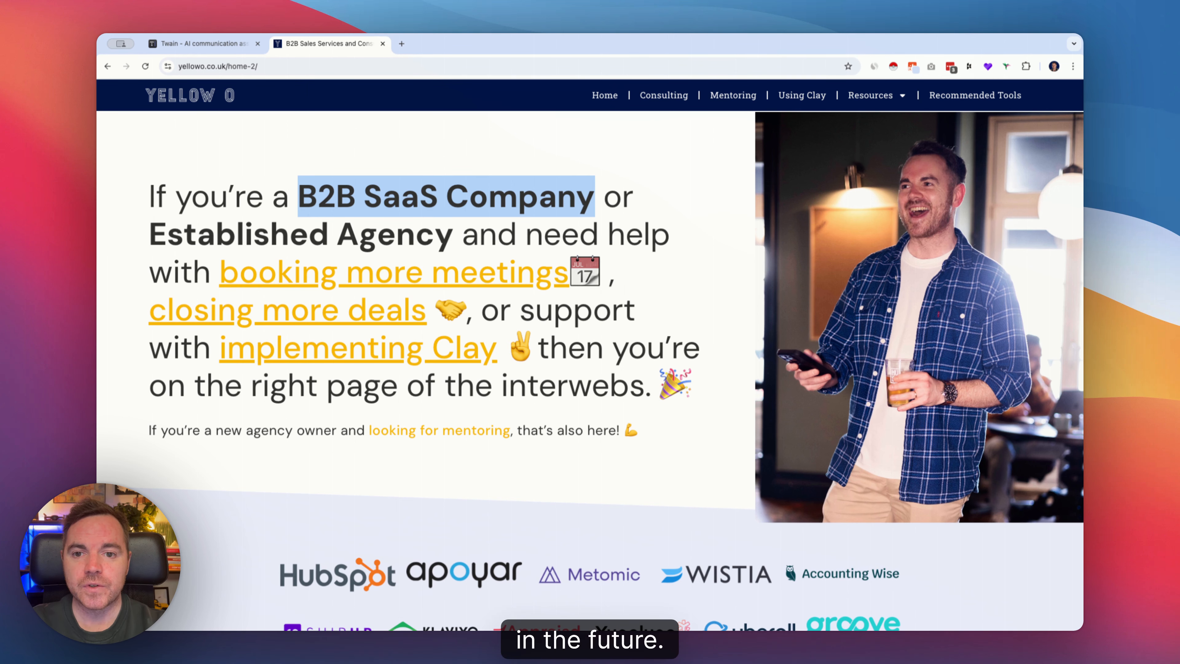
pyautogui.click(194, 44)
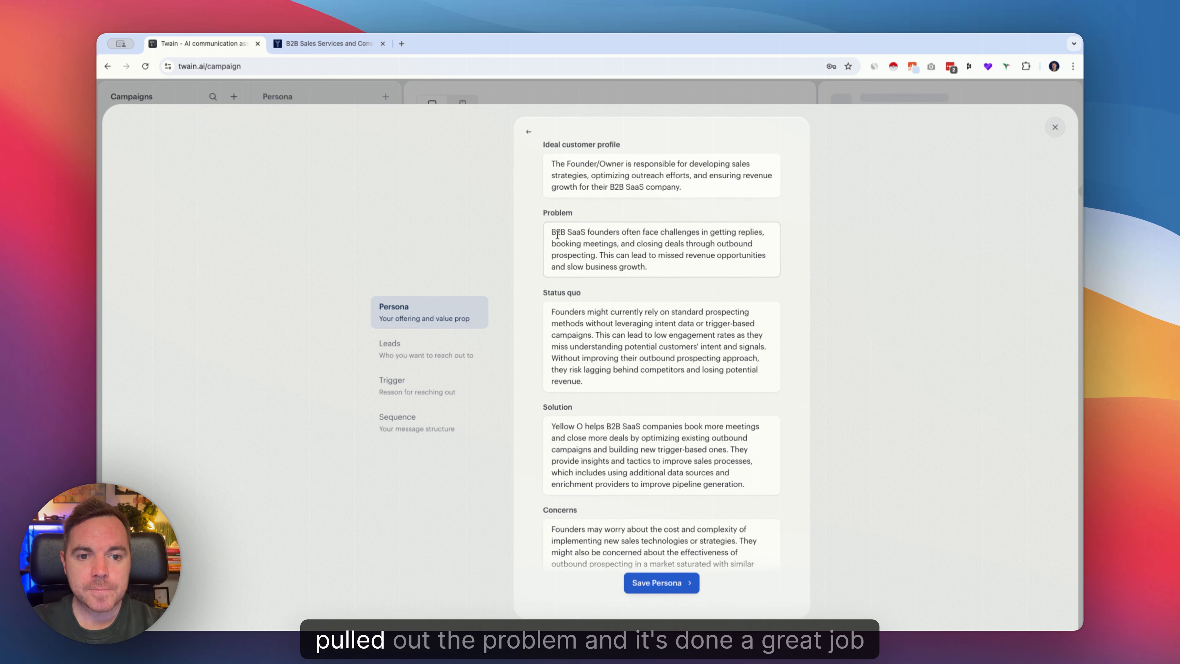
# Review the imported persona's problem, status quo, solution, concerns, competitive advantage and results.
pyautogui.scroll(-3, 561, 234)
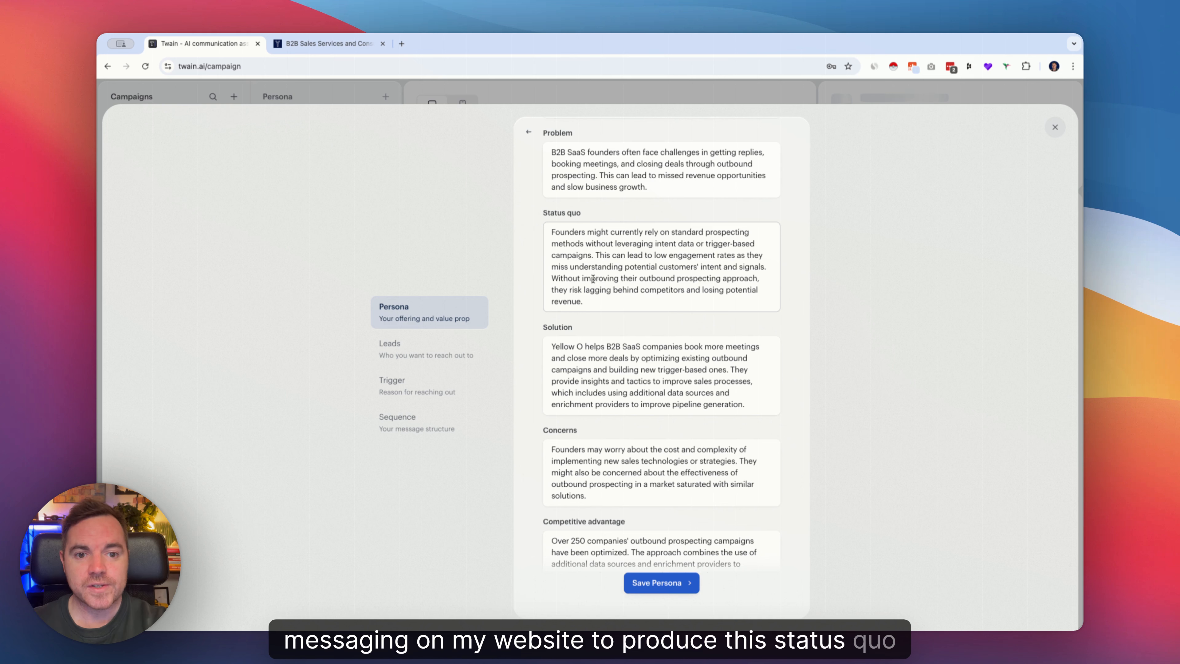
pyautogui.scroll(-2, 610, 269)
pyautogui.scroll(-2, 610, 268)
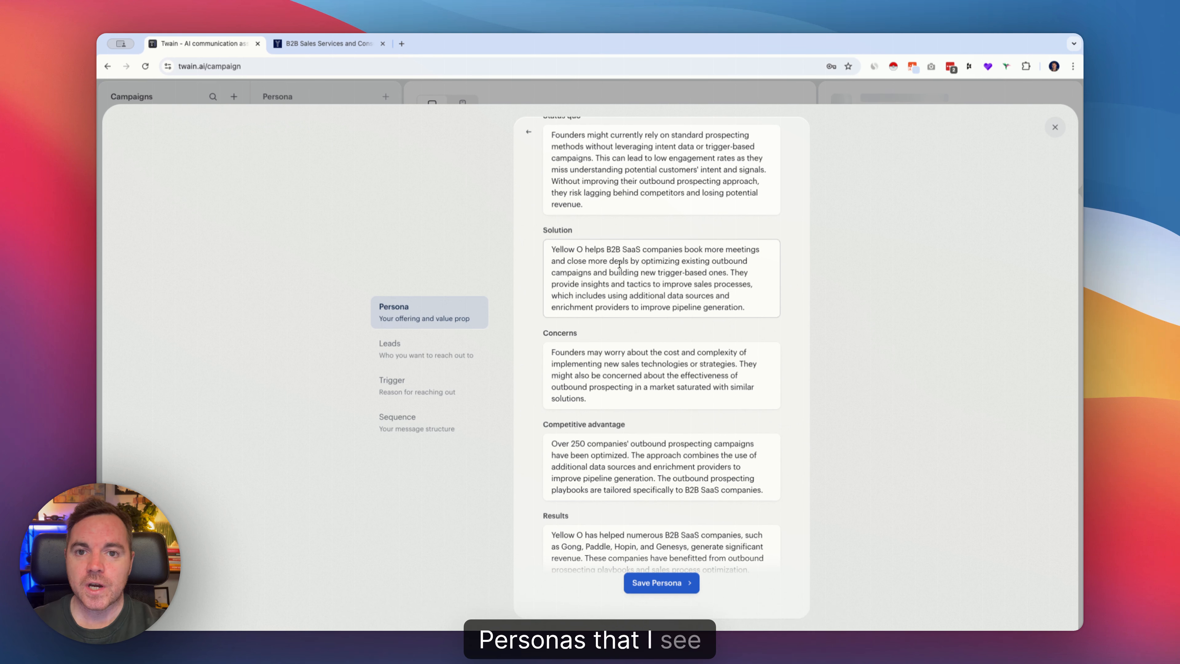
pyautogui.scroll(-1, 619, 264)
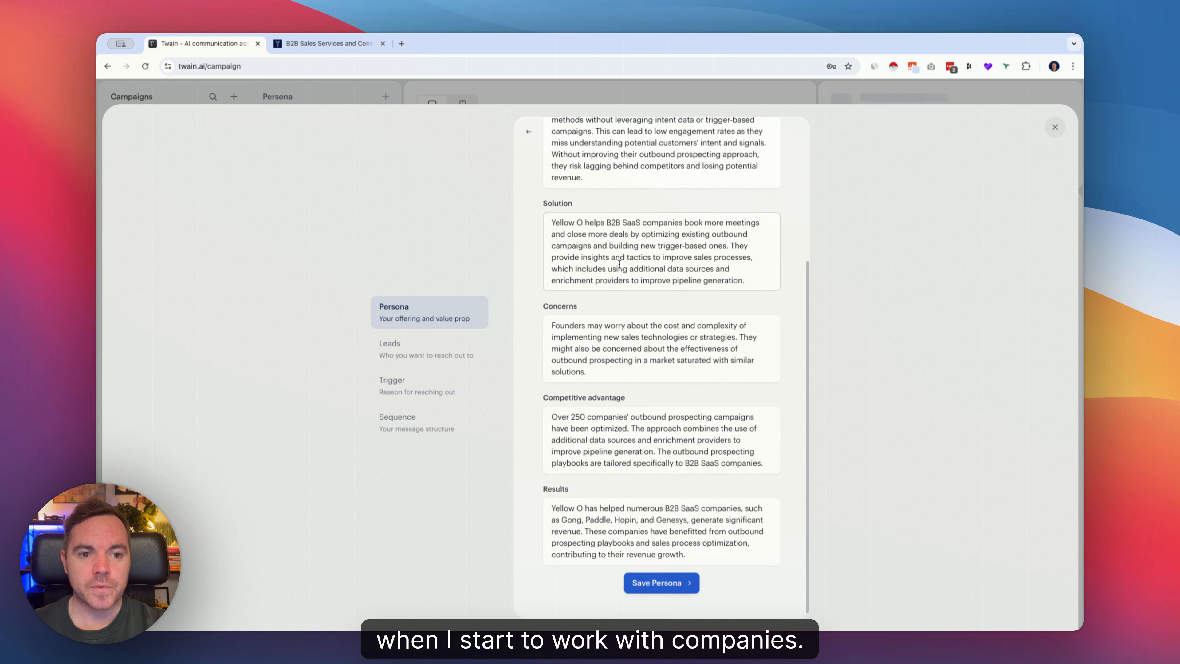
pyautogui.moveTo(552, 223); pyautogui.dragTo(697, 280)
pyautogui.moveTo(552, 322); pyautogui.dragTo(586, 367)
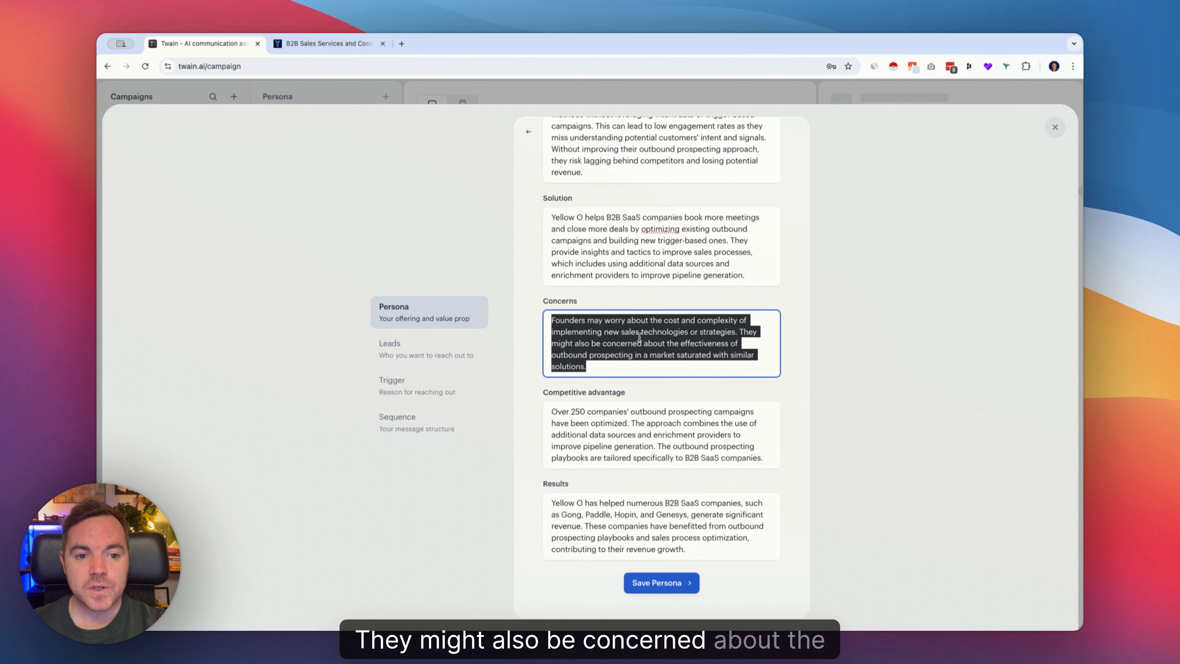
pyautogui.click(670, 363)
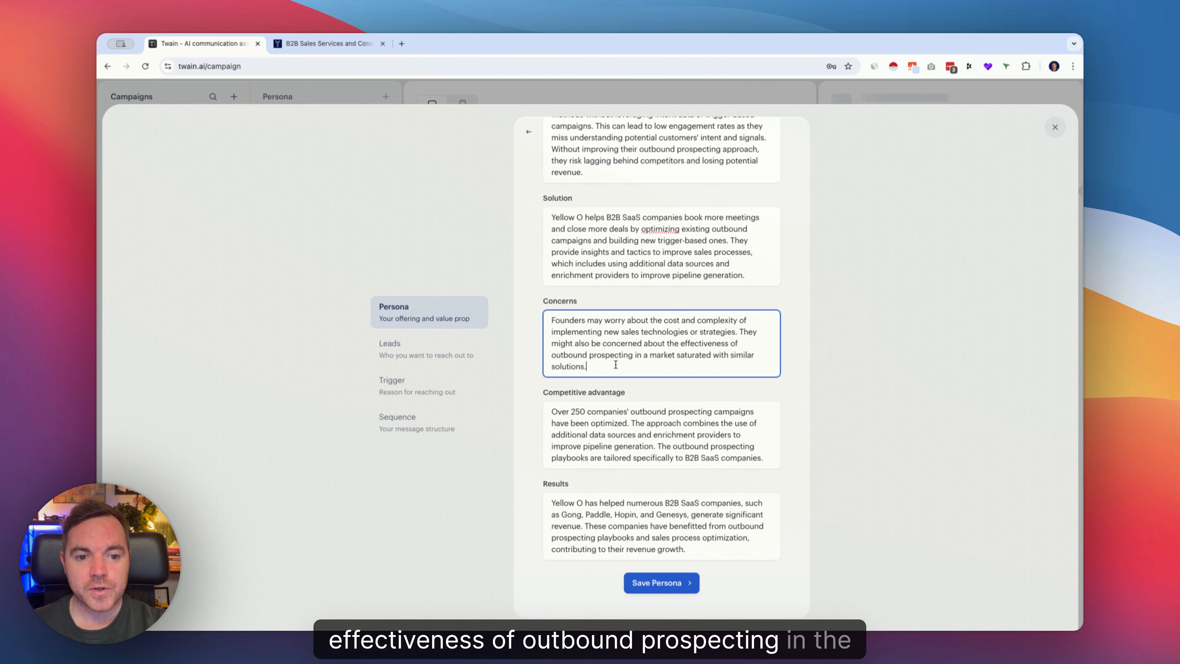
pyautogui.moveTo(670, 363); pyautogui.dragTo(674, 360)
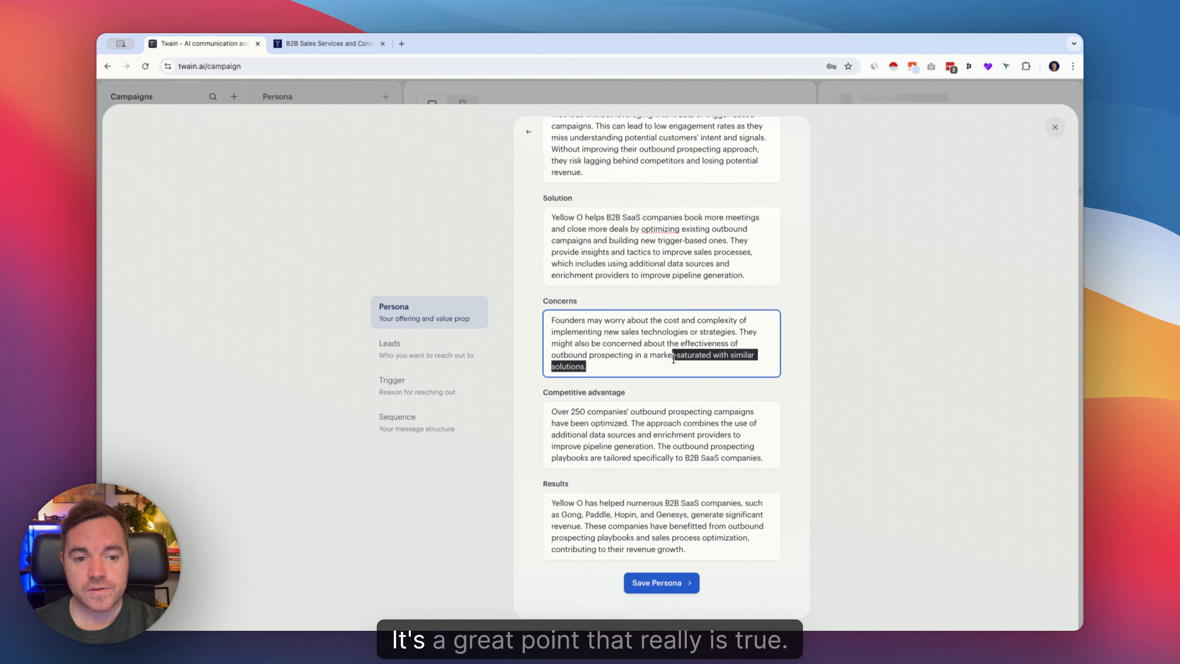
pyautogui.click(581, 413)
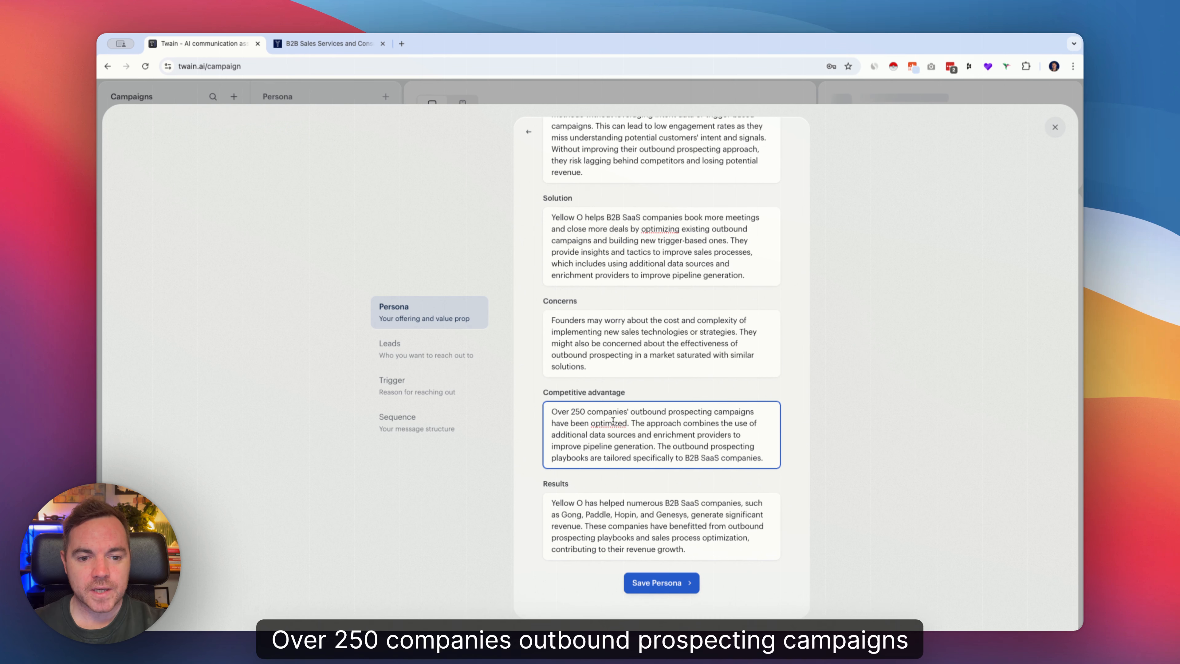
pyautogui.moveTo(626, 422); pyautogui.dragTo(552, 411)
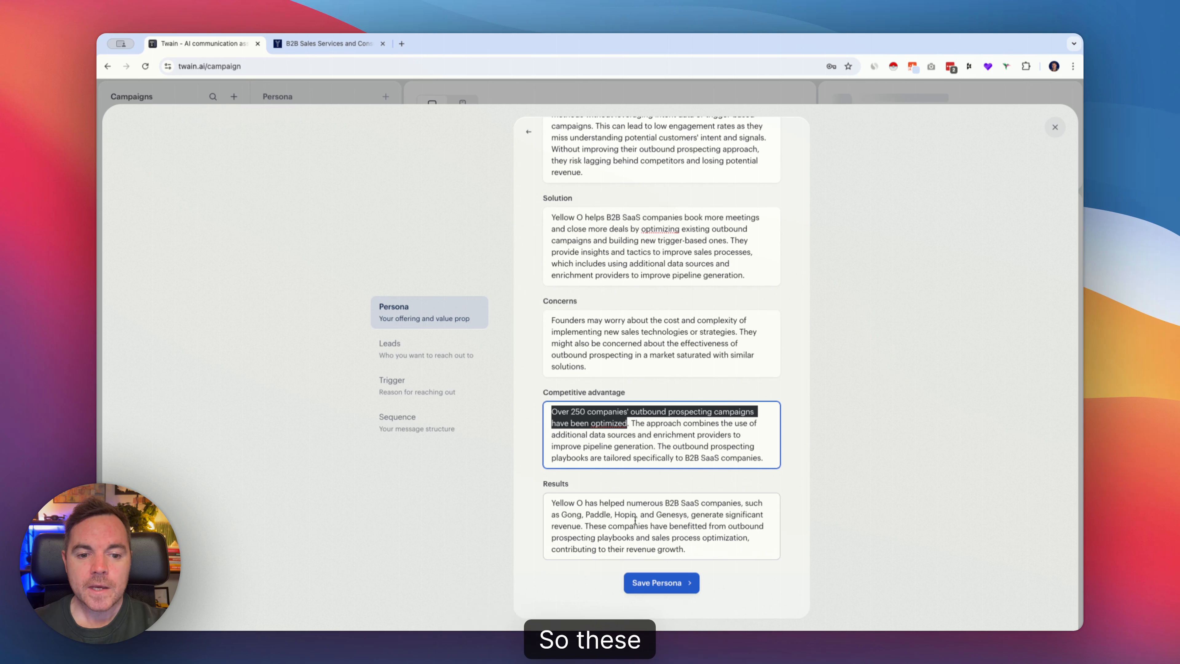
pyautogui.moveTo(561, 514); pyautogui.dragTo(716, 527)
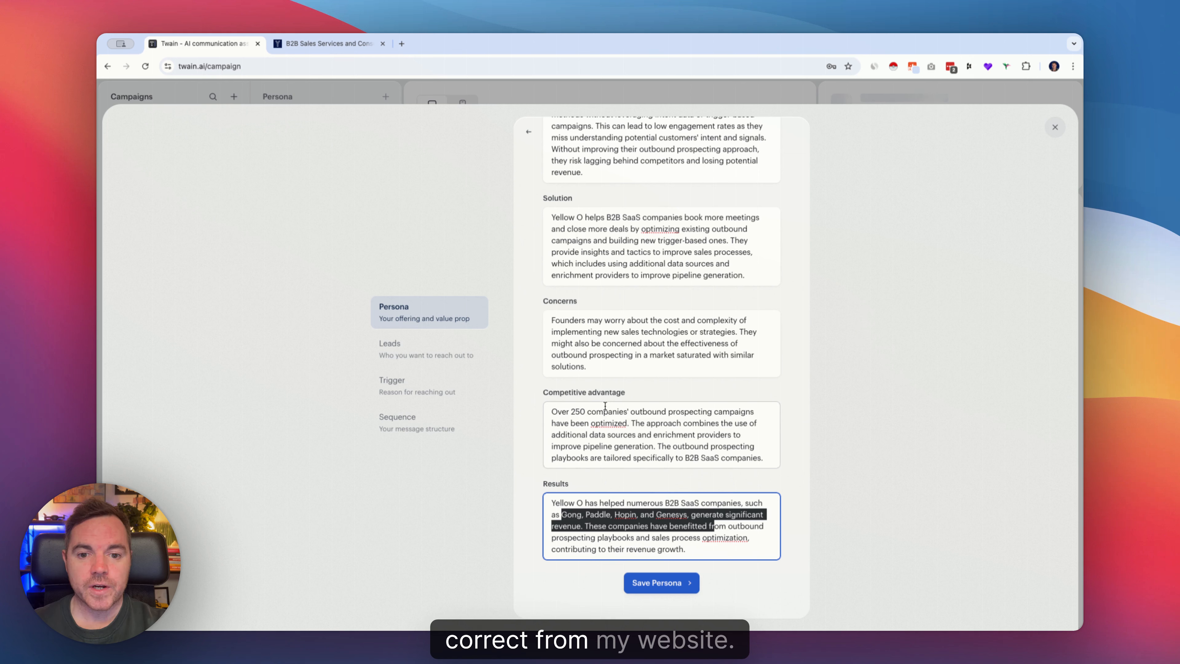
pyautogui.scroll(5, 639, 398)
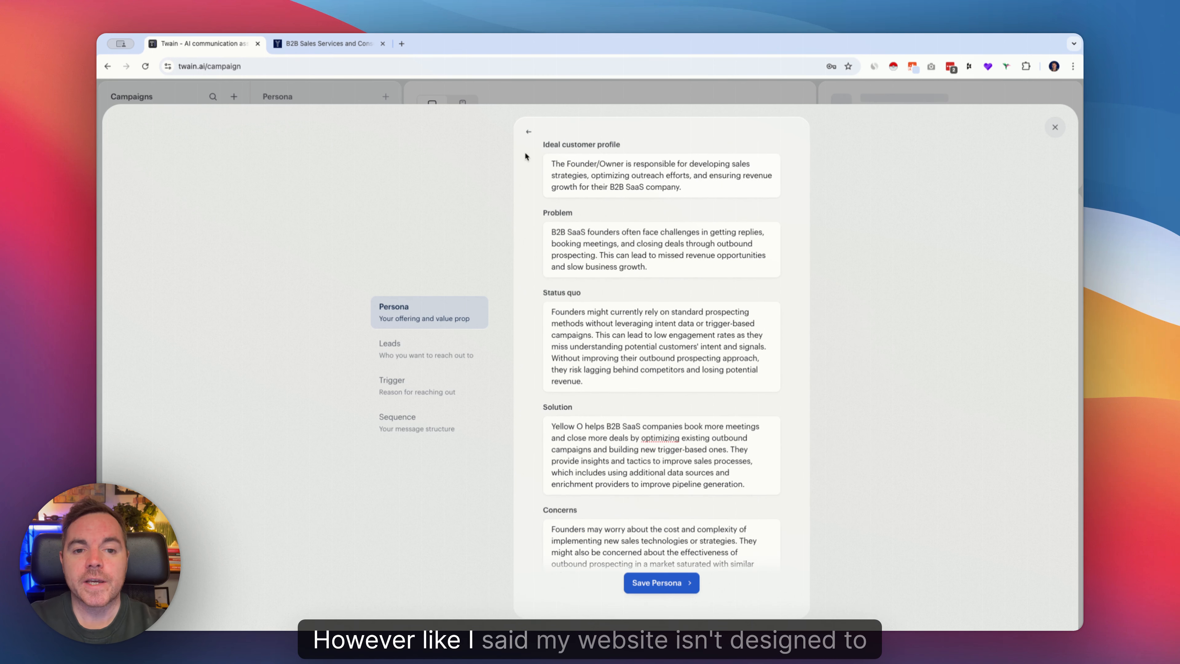
# Leave the imported persona, switch to manual form setup, and name the persona "eCommerce Agency Founder/Owner".
pyautogui.click(529, 138)
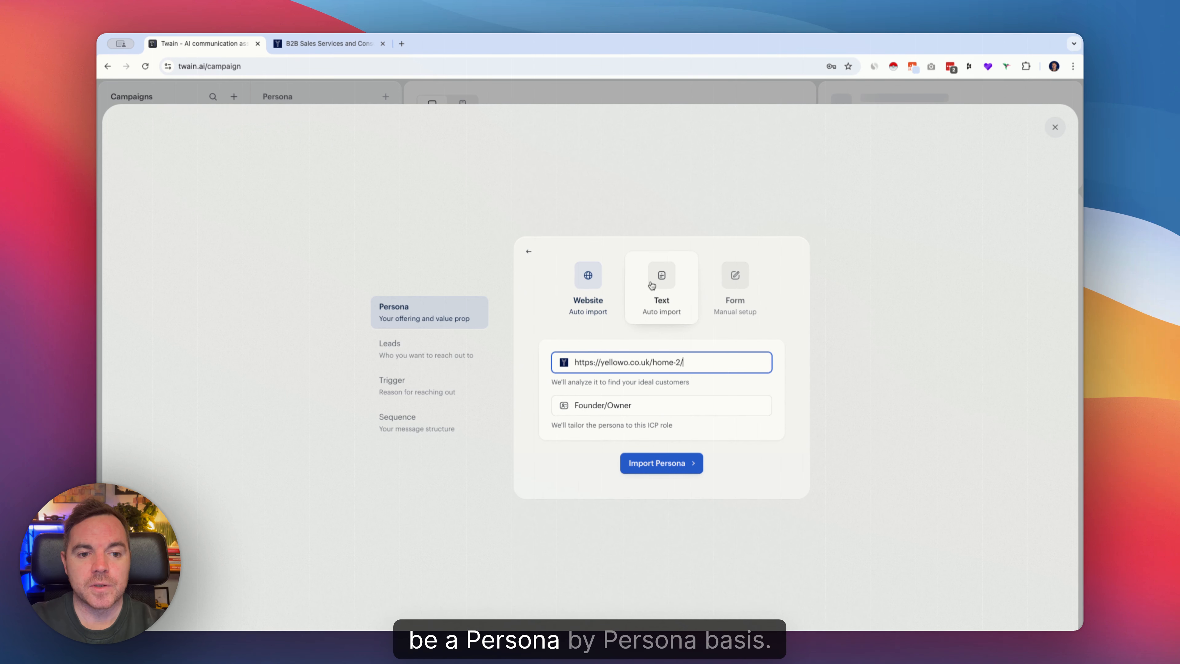
pyautogui.click(683, 291)
pyautogui.click(734, 285)
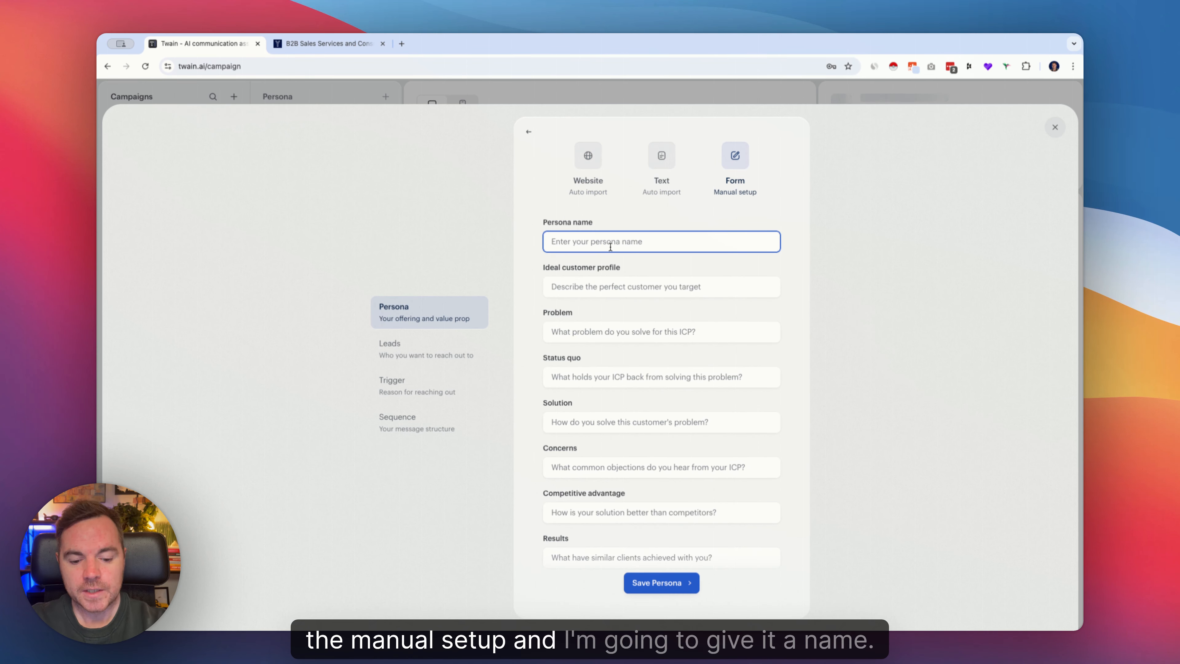
pyautogui.write('e')
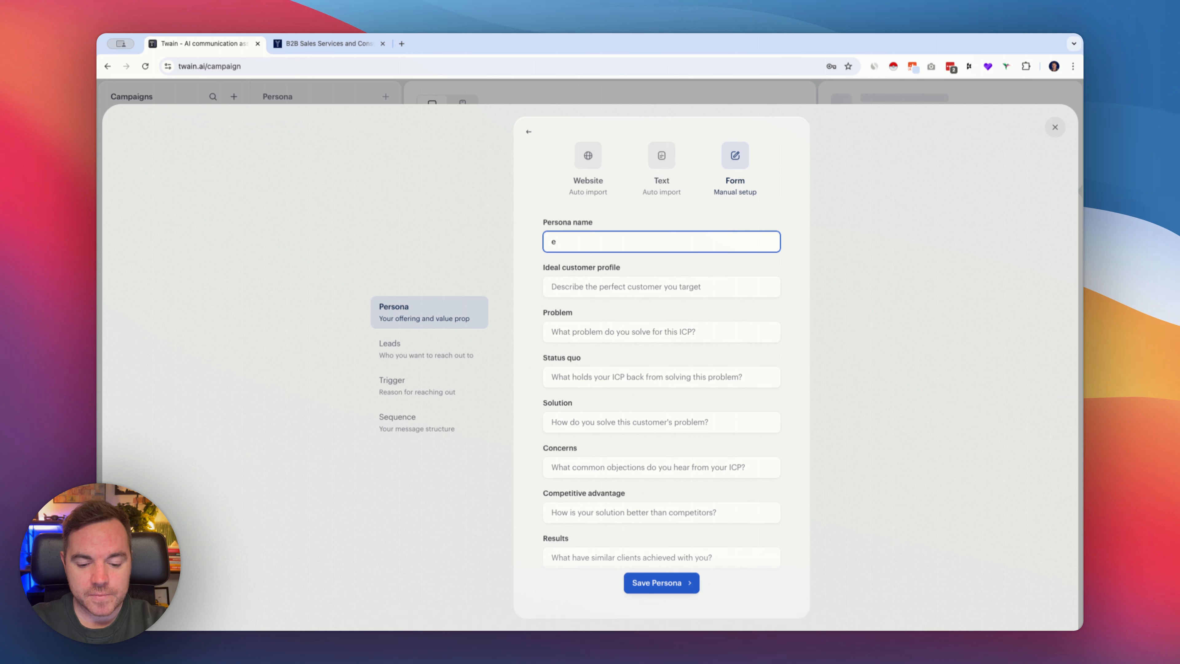
pyautogui.write('Commerce ')
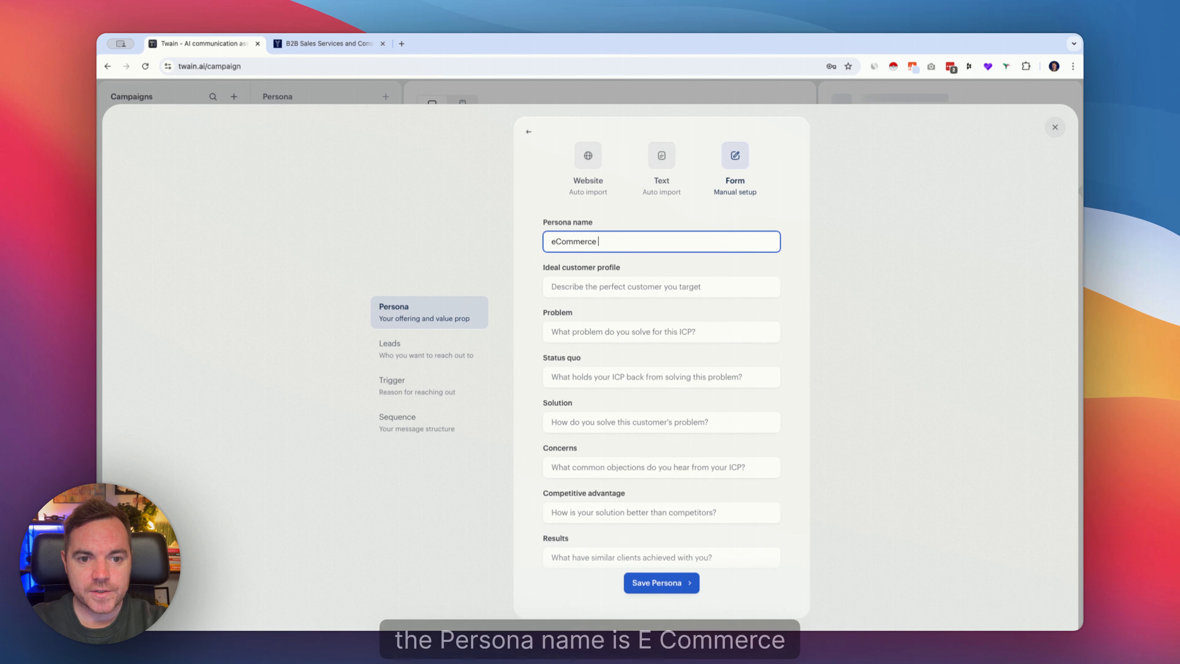
pyautogui.write('Agency Founder')
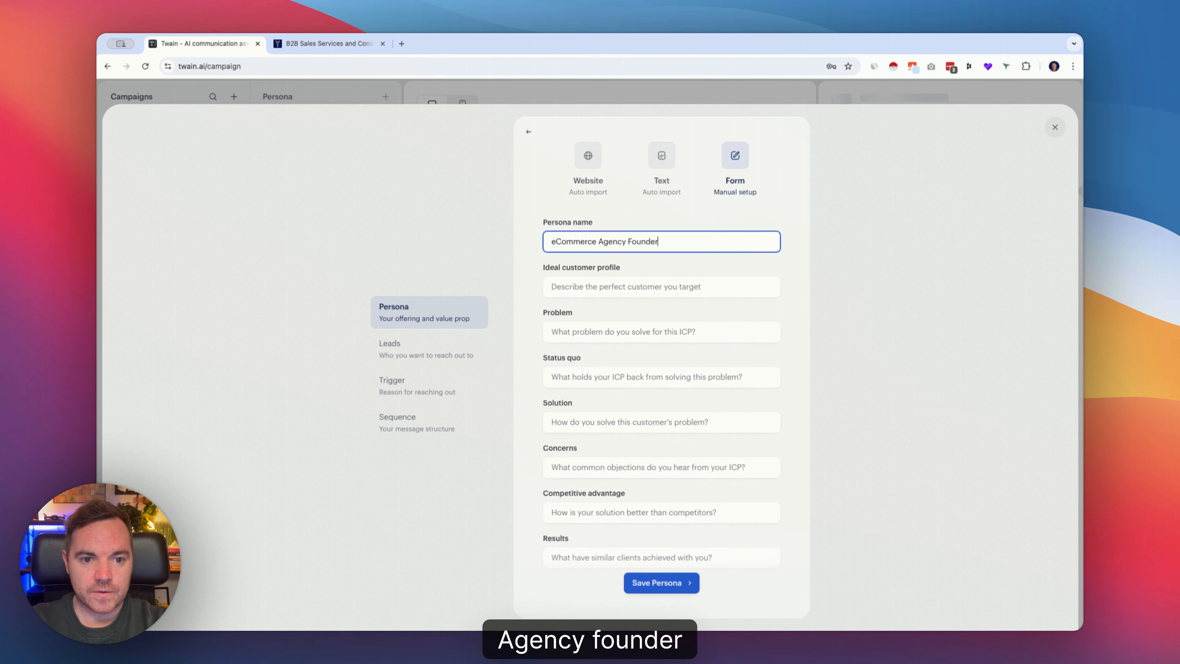
pyautogui.write('/Owner')
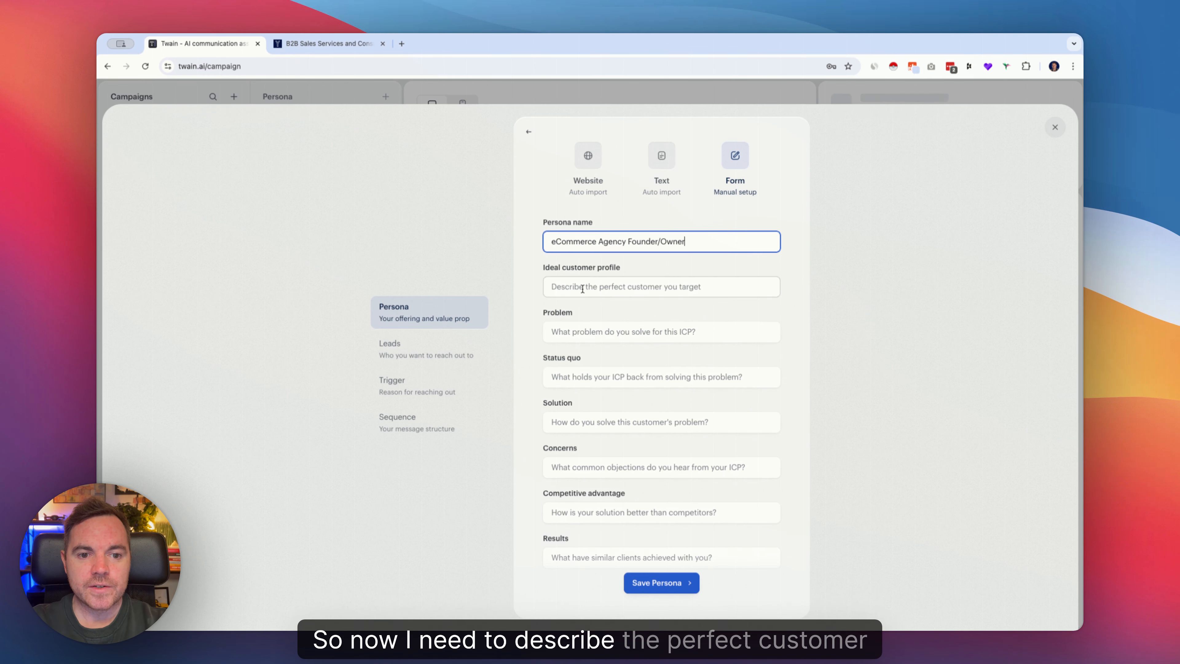
# Set the ideal customer profile to "Founder/Owner of established eCommerce Marketing Agencies specialising in email marketing, SMS and paid ads. 50-200 employees.".
pyautogui.click(661, 286)
pyautogui.press('super+v')
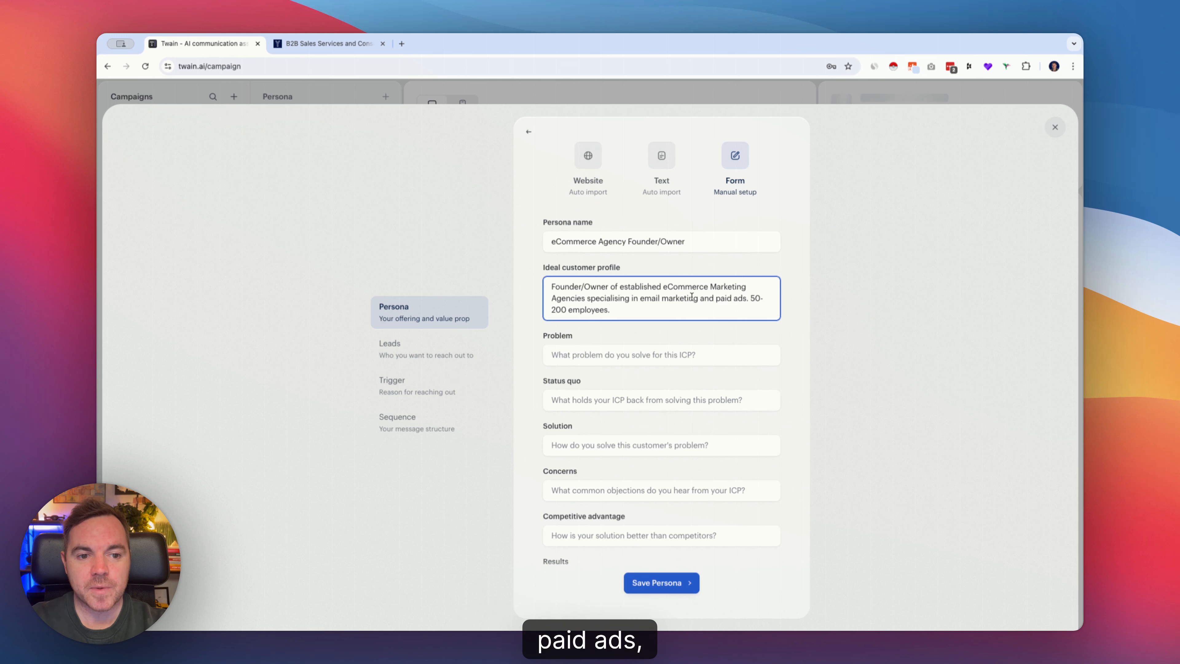
pyautogui.click(697, 296)
pyautogui.write(', SMS')
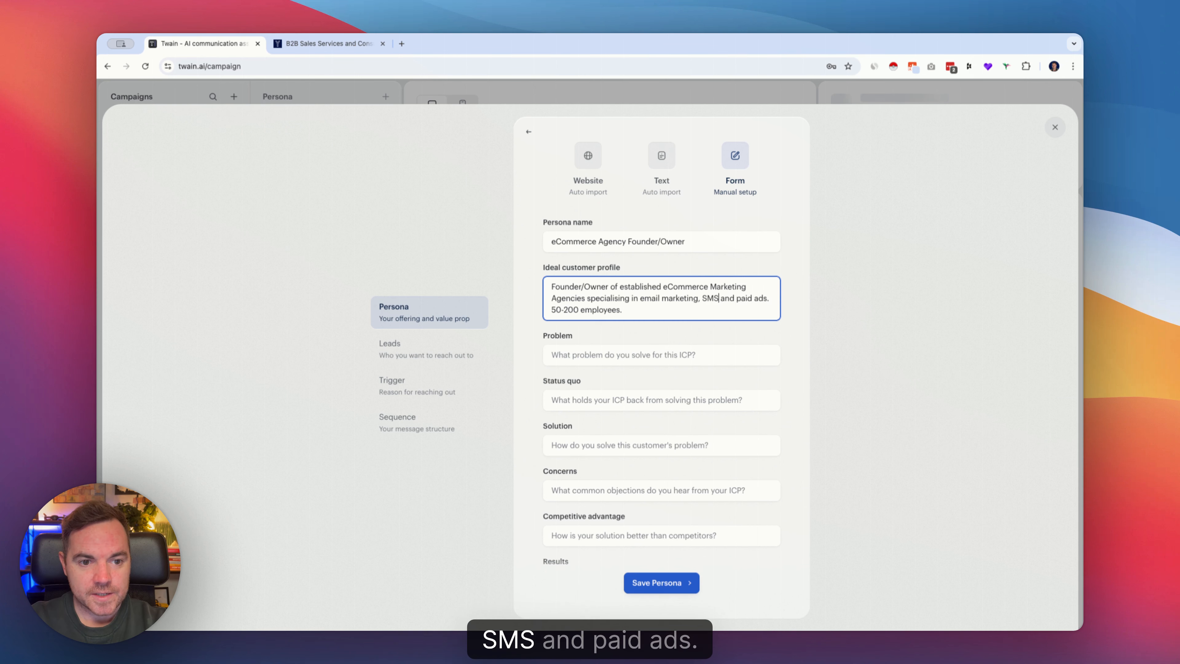
# Set Problem to "Over reliant on referrals and feel that inbound isn’t enough. They’re trying outbound, but it is inconsistent, pipeline is unpredictable, struggling to win high-value clients.".
pyautogui.press('super+Tab')
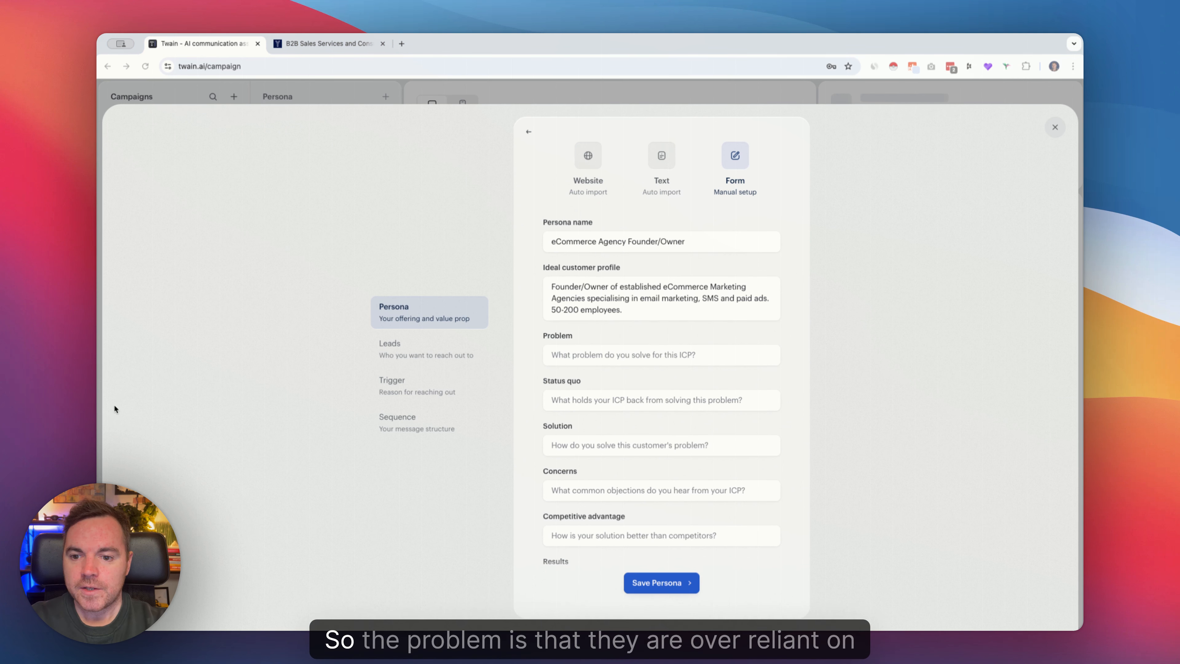
pyautogui.press('super+Tab')
pyautogui.click(578, 354)
pyautogui.write('Over reliant on referrals and feel that inbound isn’t enough. They’re trying outbound, but it is inconsistent, pipeline is unpredictable, struggling to win high-value clients.')
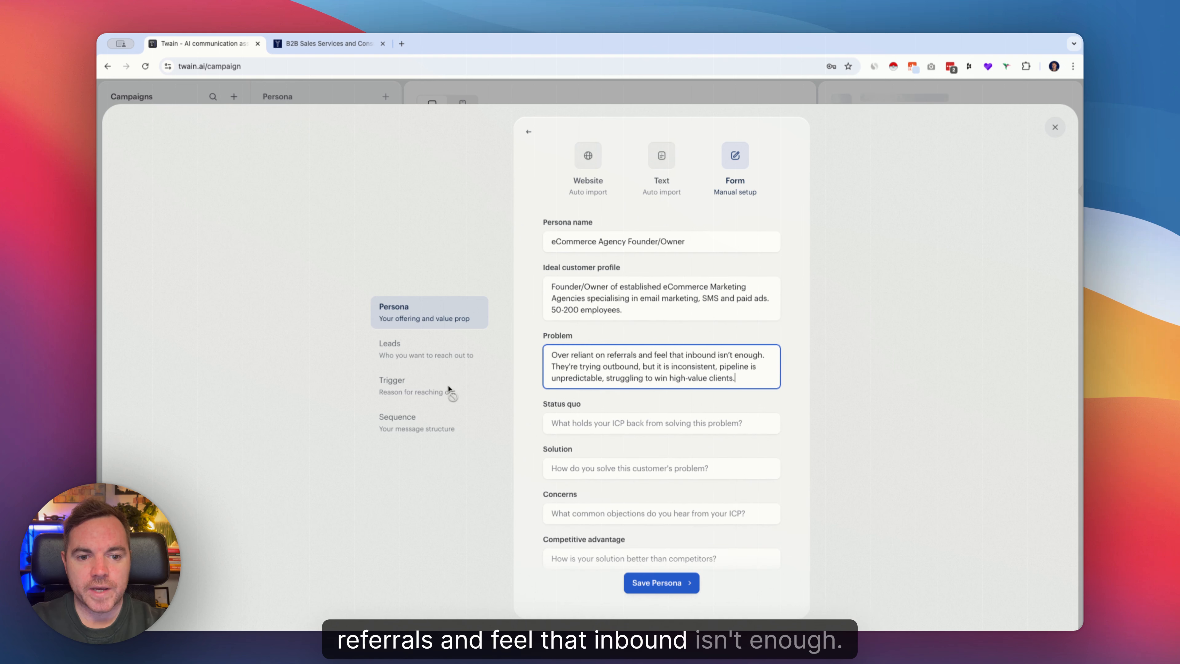
# Set Status quo to "Lack of internal expertise about effective outbound campaigns and strategies for 2025 in a saturated market".
pyautogui.scroll(-2, 611, 375)
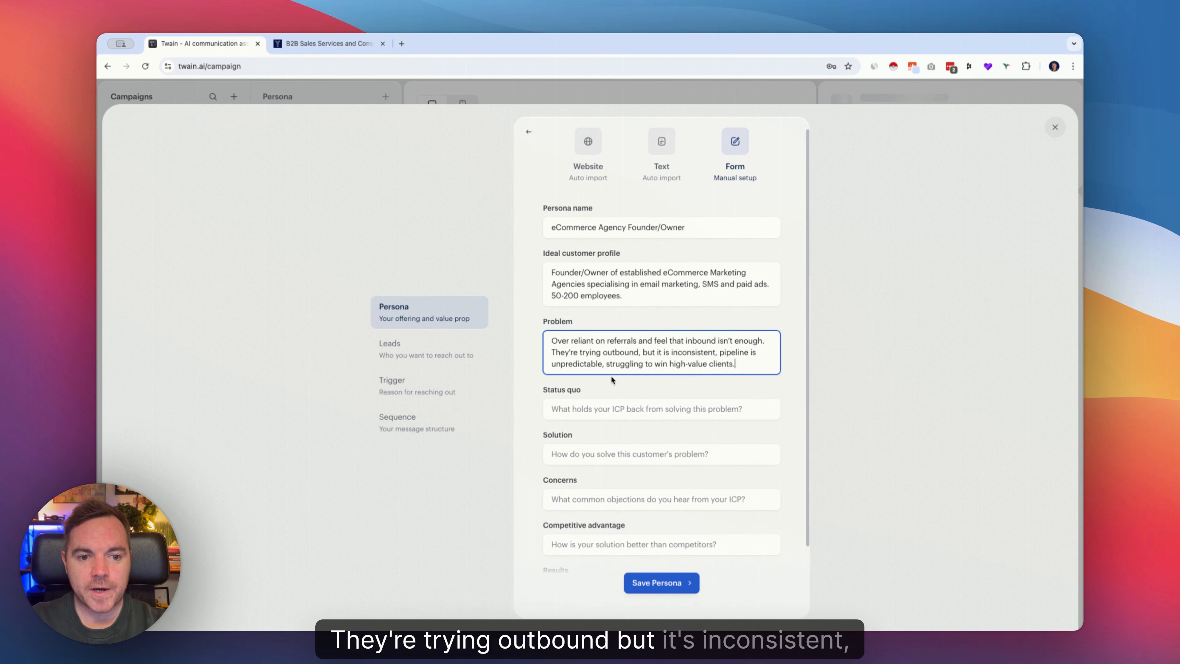
pyautogui.scroll(-3, 611, 375)
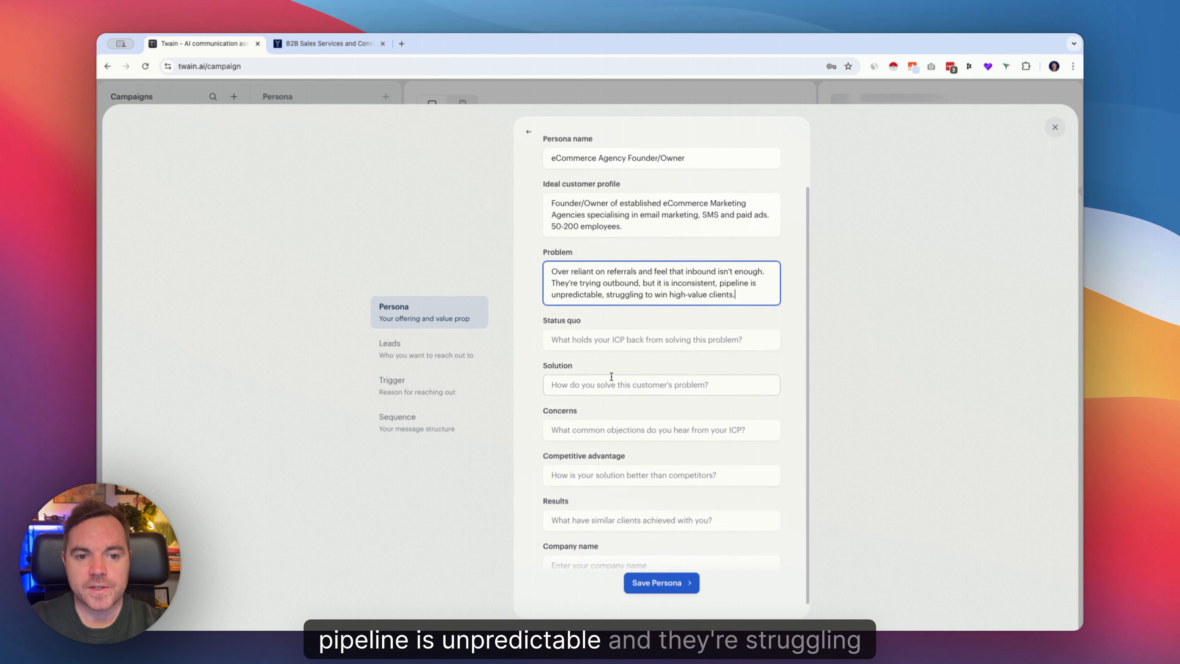
pyautogui.click(97, 425)
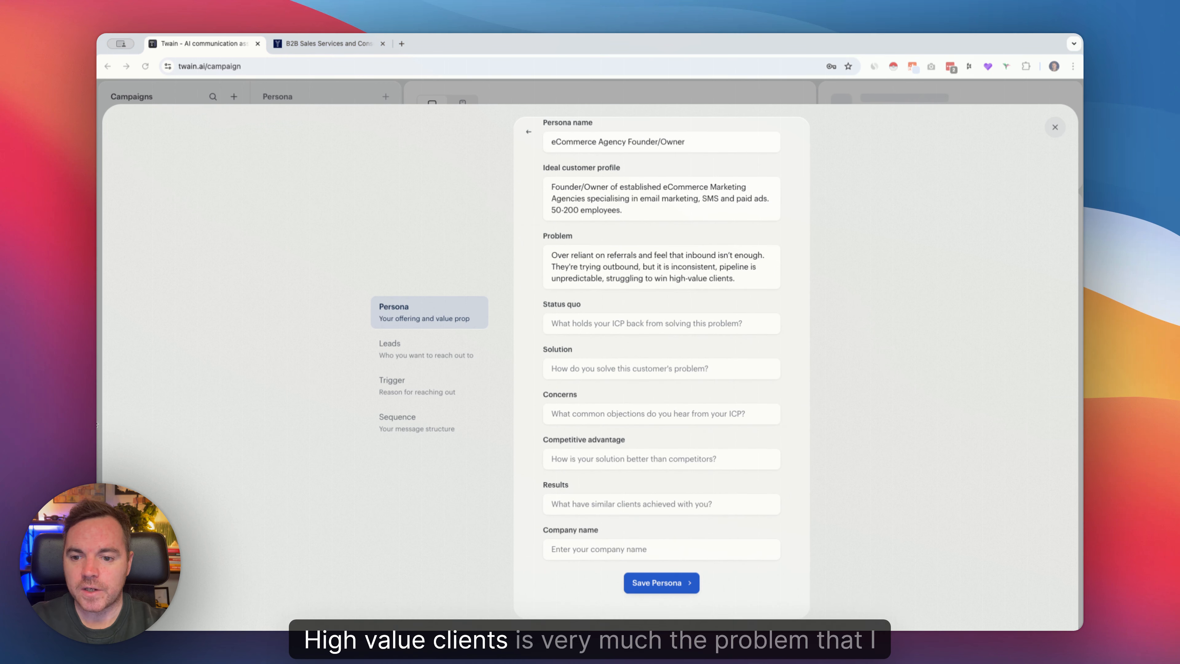
pyautogui.click(572, 321)
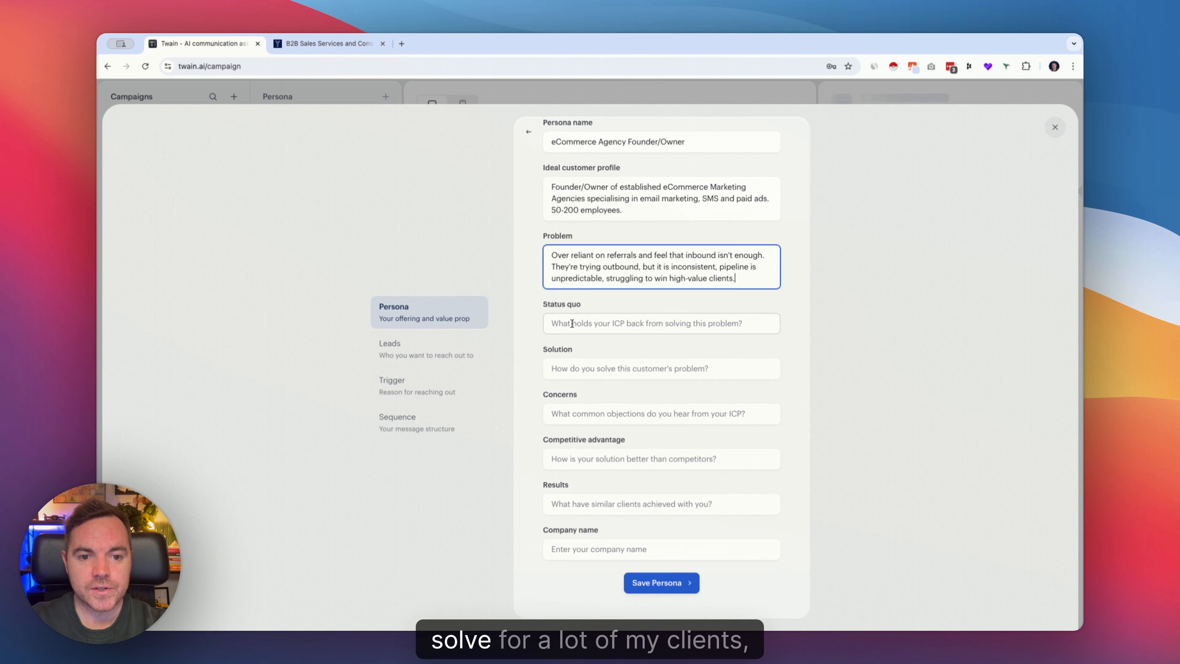
pyautogui.click(573, 324)
pyautogui.write('Lack of internal expertise about effective outbound campaigns and strategies for 2025 in a saturated market')
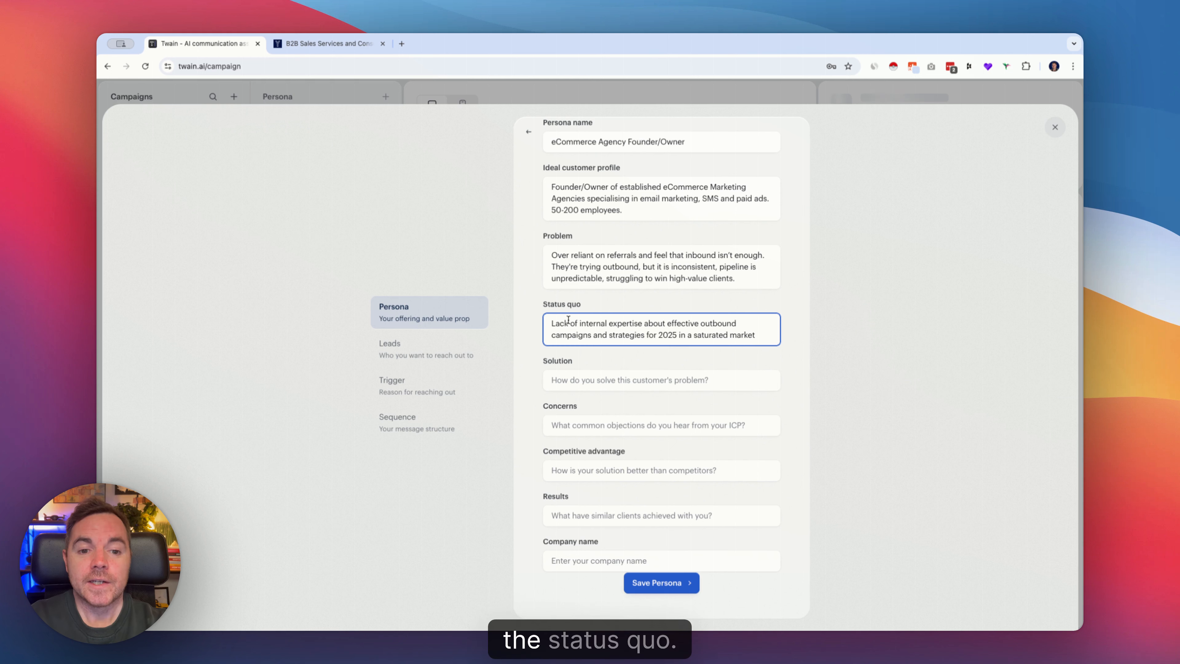
pyautogui.press('super+a')
pyautogui.press('super+c')
pyautogui.press('BackSpace')
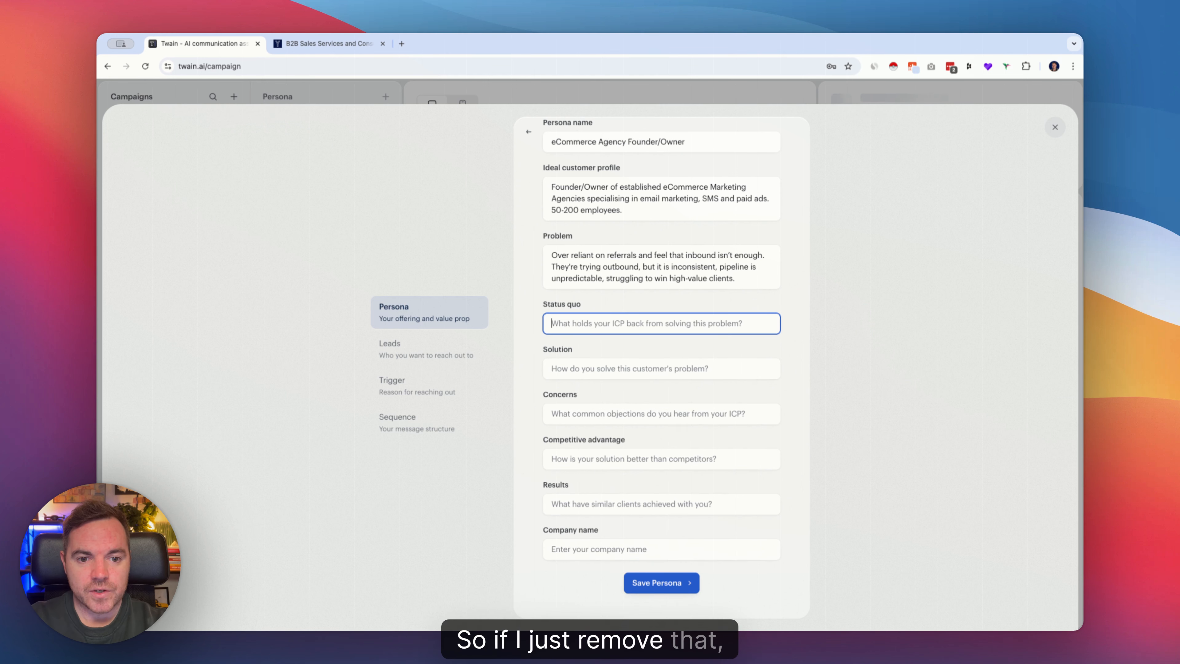
pyautogui.press('super+v')
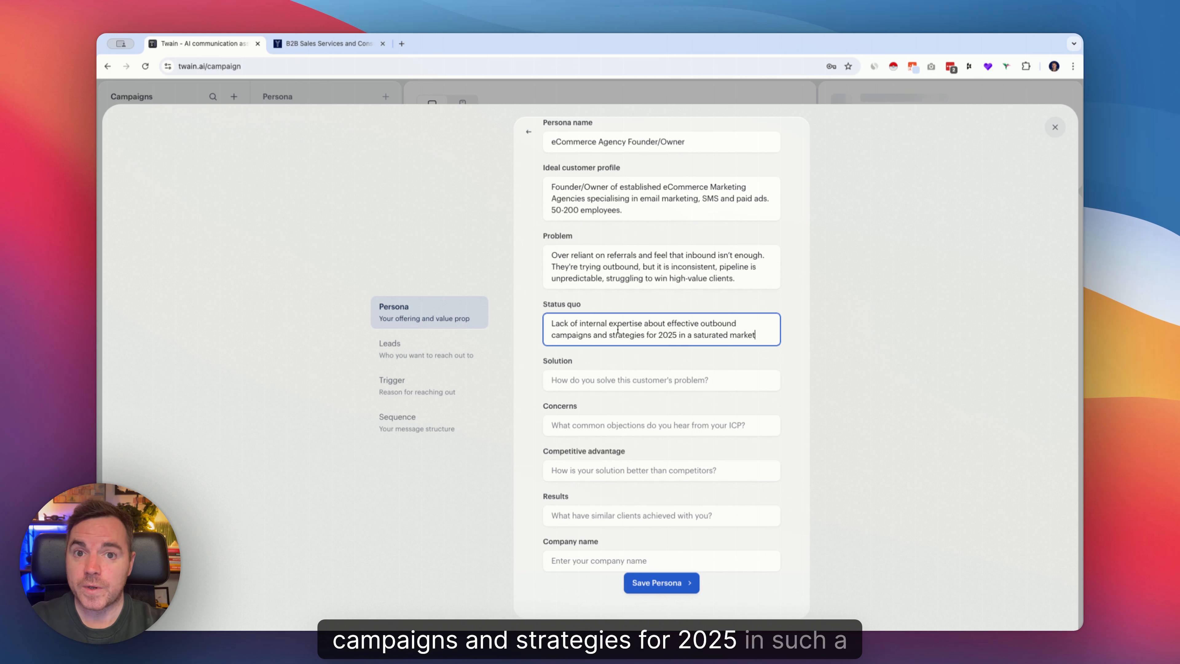
# Set Solution to "Optimise their existing campaigns and help develop new outbound campaigns with lead magnets, signals and proper deliverability infrastructure.".
pyautogui.click(109, 430)
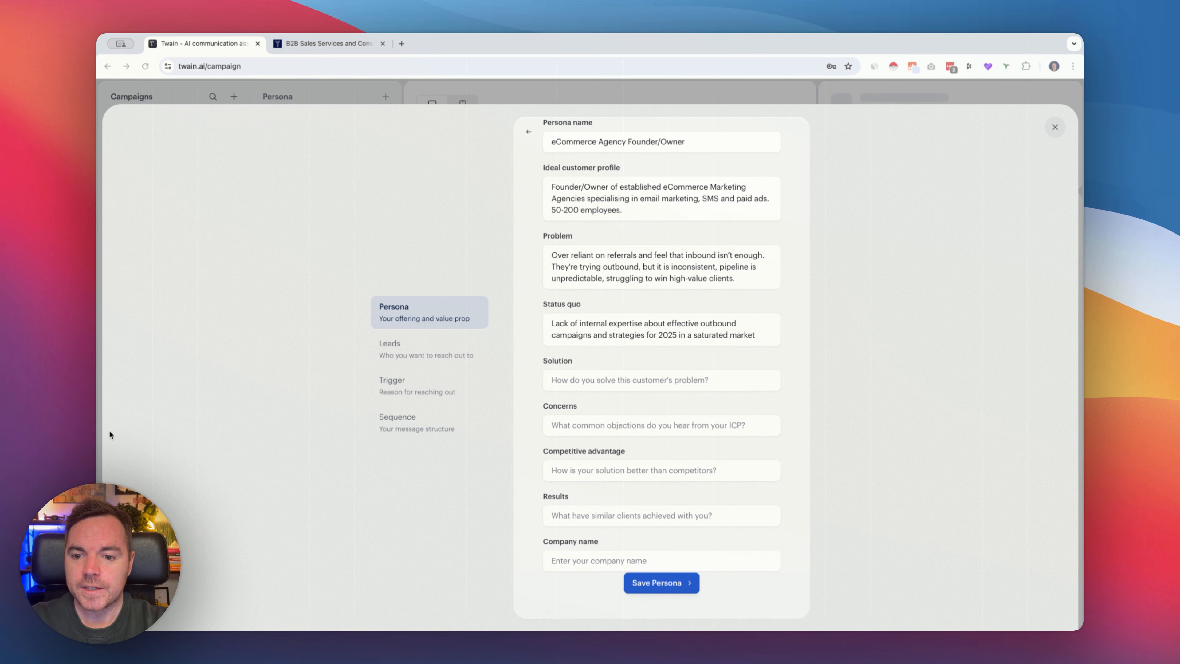
pyautogui.click(583, 380)
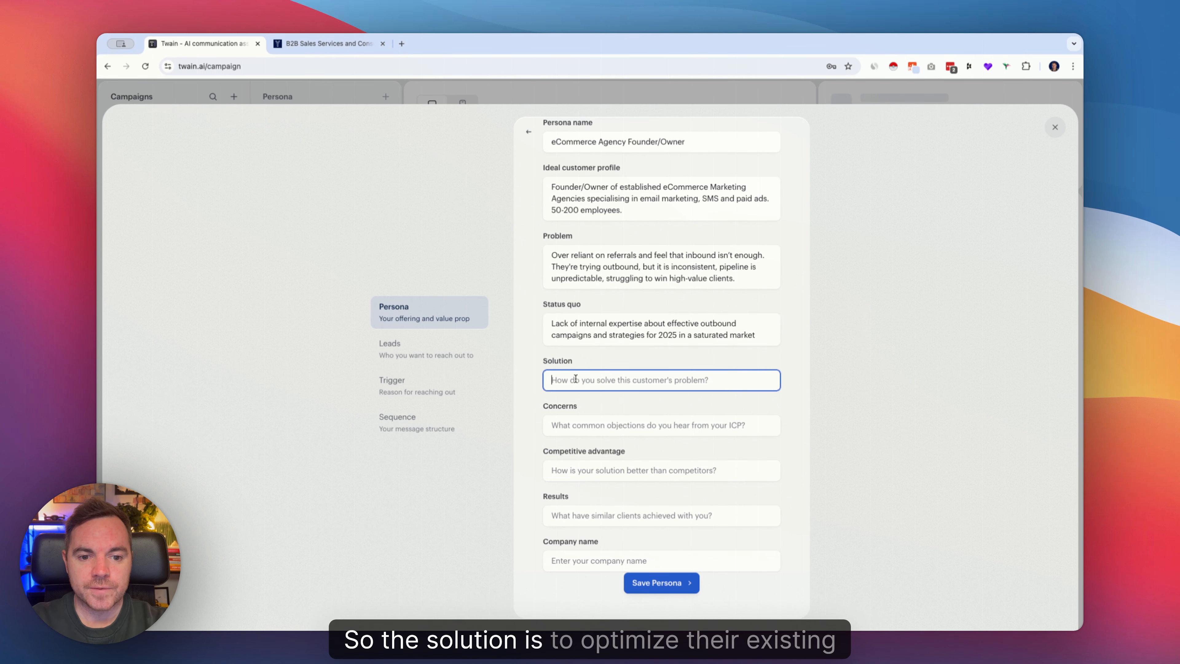
pyautogui.write('Optimise their existing campaigns and help develop new outbound campaigns with lead magnets, signals and proper deliverability infrastructure')
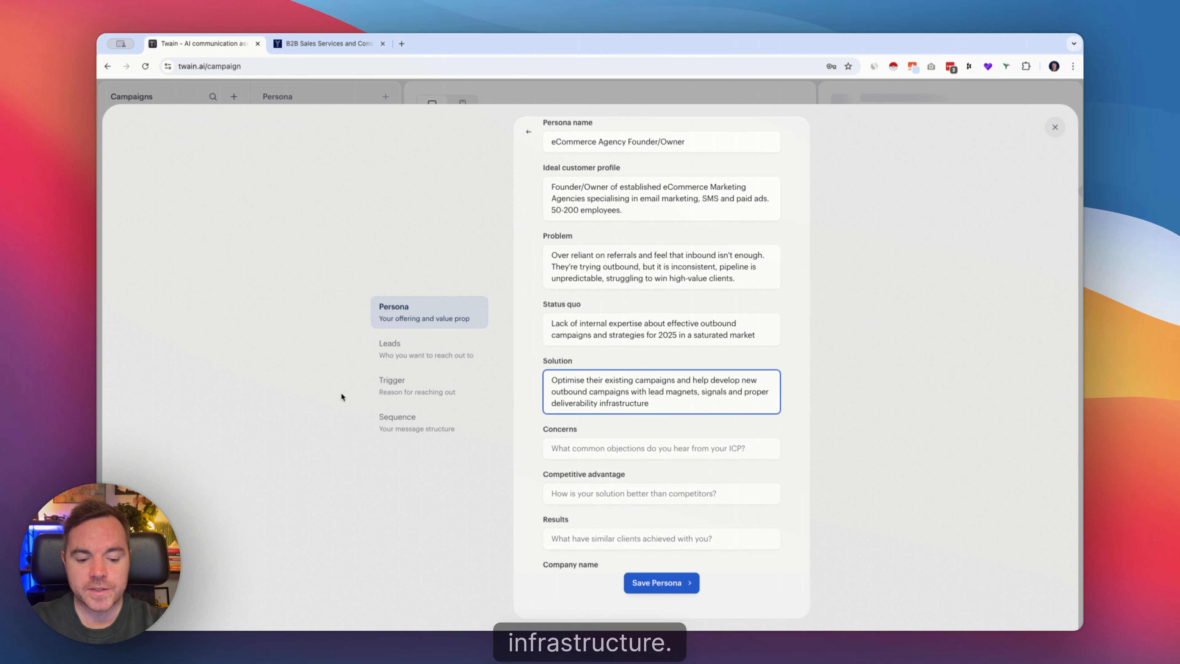
pyautogui.write('.')
# Set Concerns to "They’ve tried outbound before and it didn’t work, they don’t have time to wait for results. Too expensive.".
pyautogui.press('super+Tab')
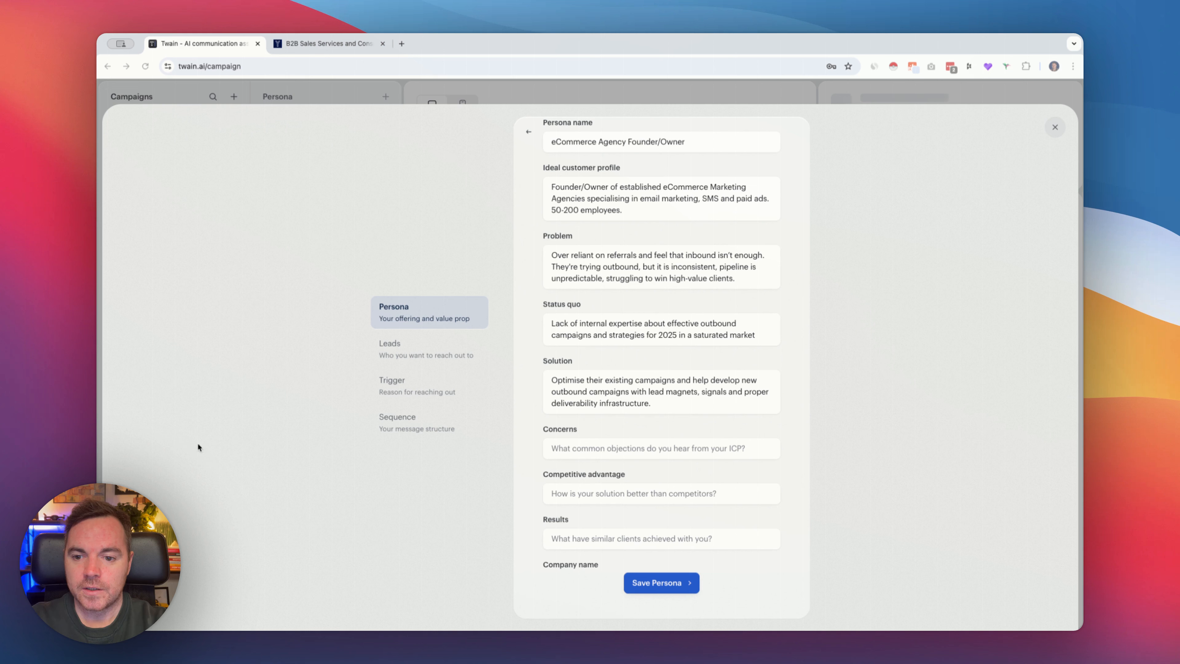
pyautogui.press('super+Tab')
pyautogui.click(590, 449)
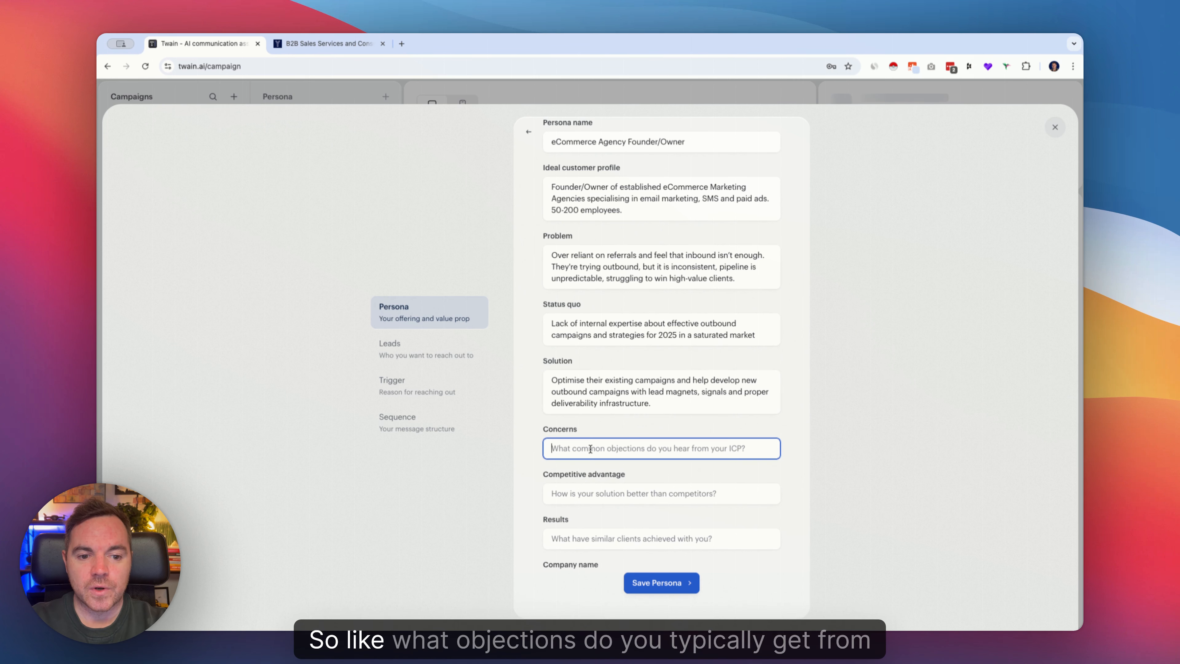
pyautogui.write('They’ve tried outbound before and it didn’t work, they don’t have time to wait for results.')
pyautogui.scroll(-2, 585, 418)
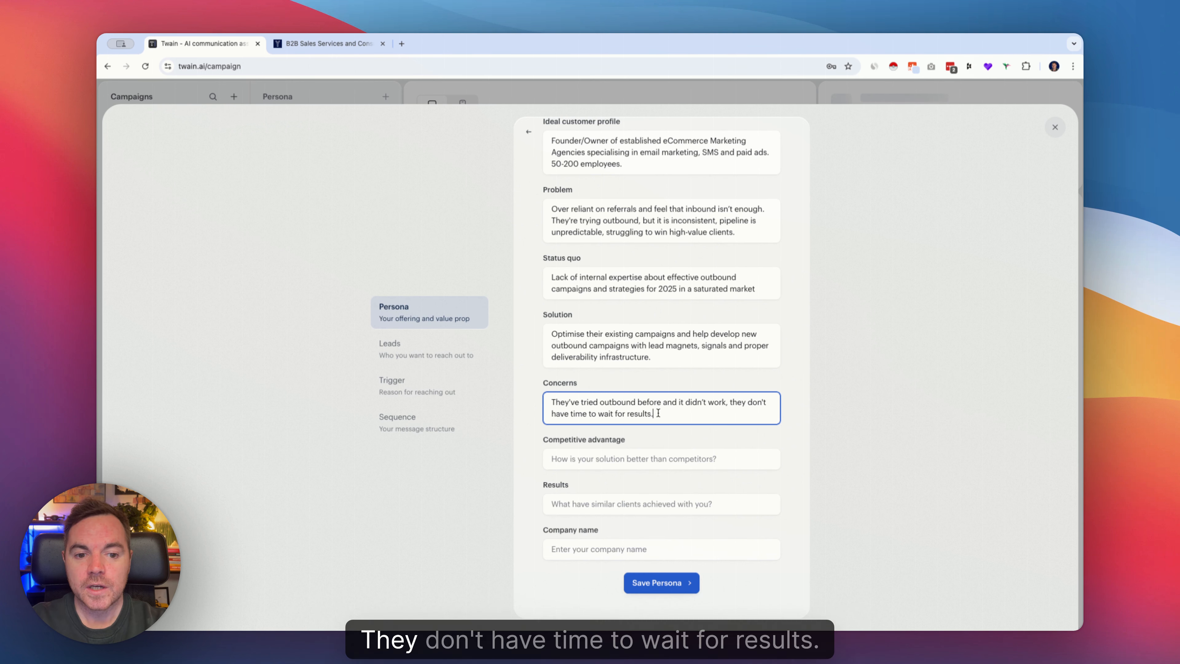
pyautogui.write('Too')
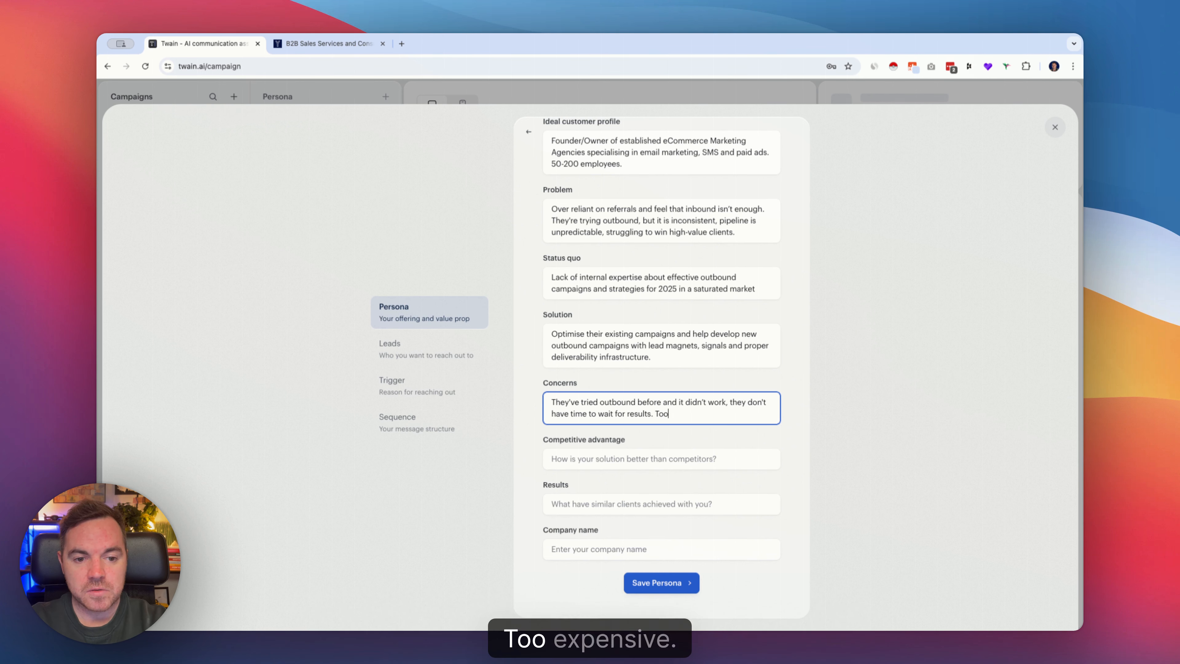
pyautogui.write(' expensivce')
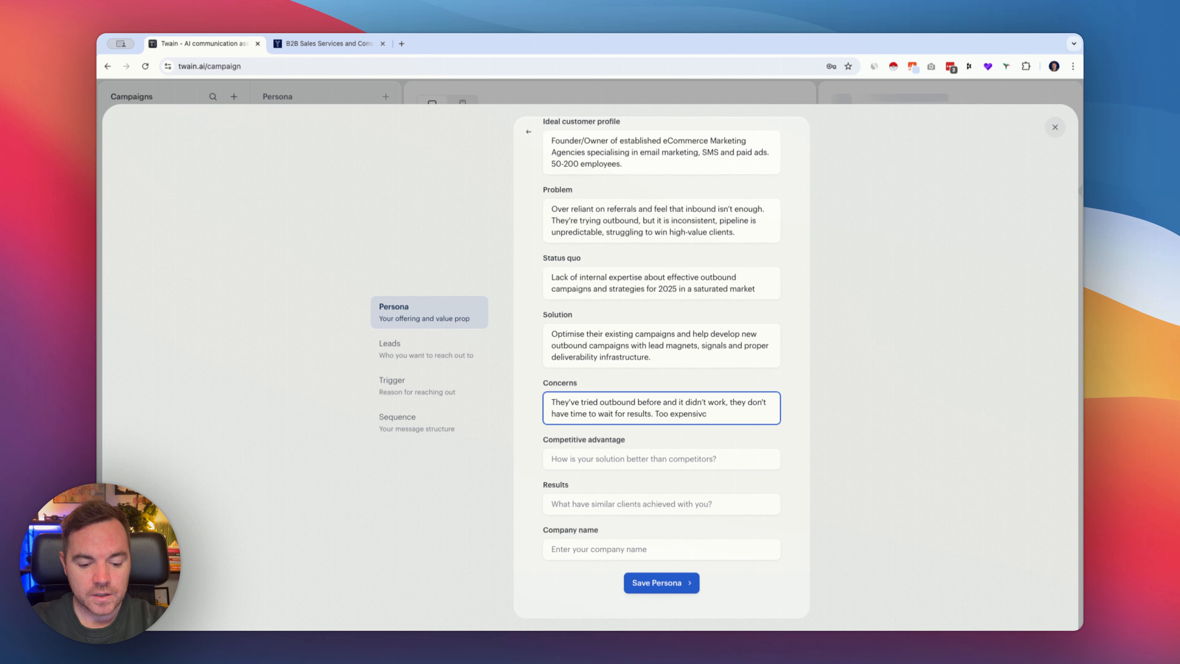
pyautogui.press('BackSpace')
pyautogui.press('BackSpace')
pyautogui.write('e.')
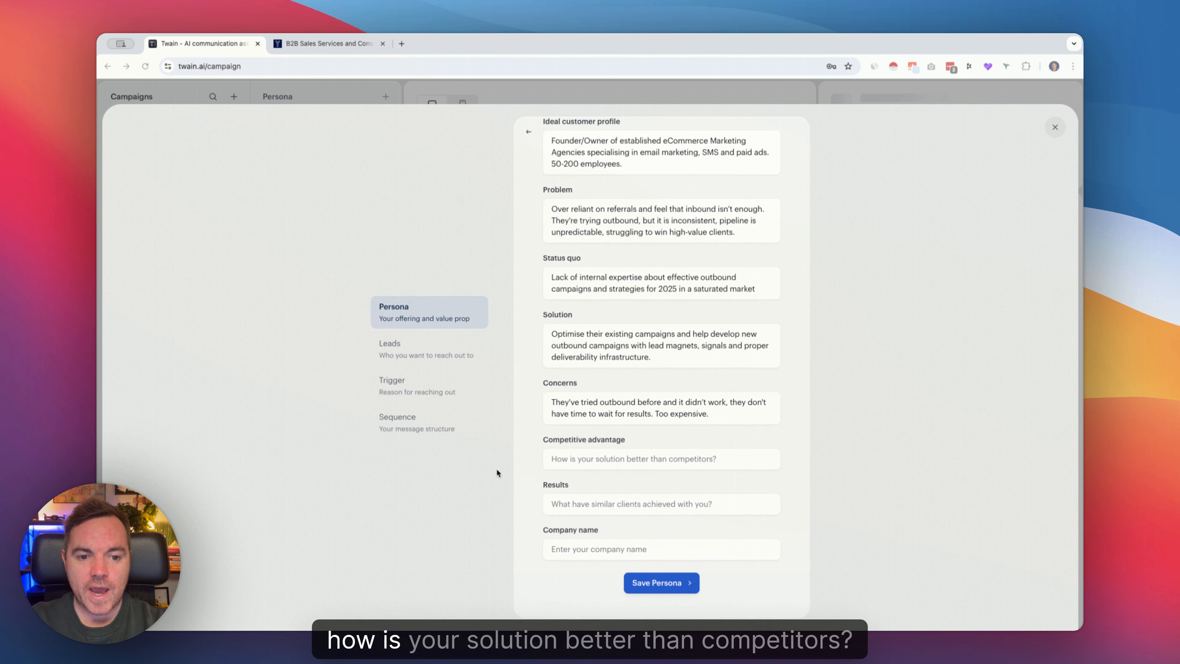
# Set Competitive advantage to "Managed 250 companies outbound campaigns and have developed IP about know what's working in outbound today".
pyautogui.click(555, 460)
pyautogui.click(558, 458)
pyautogui.write("Managed 250 companies outbound campaigns and have developed IP about know what's working in outbound today")
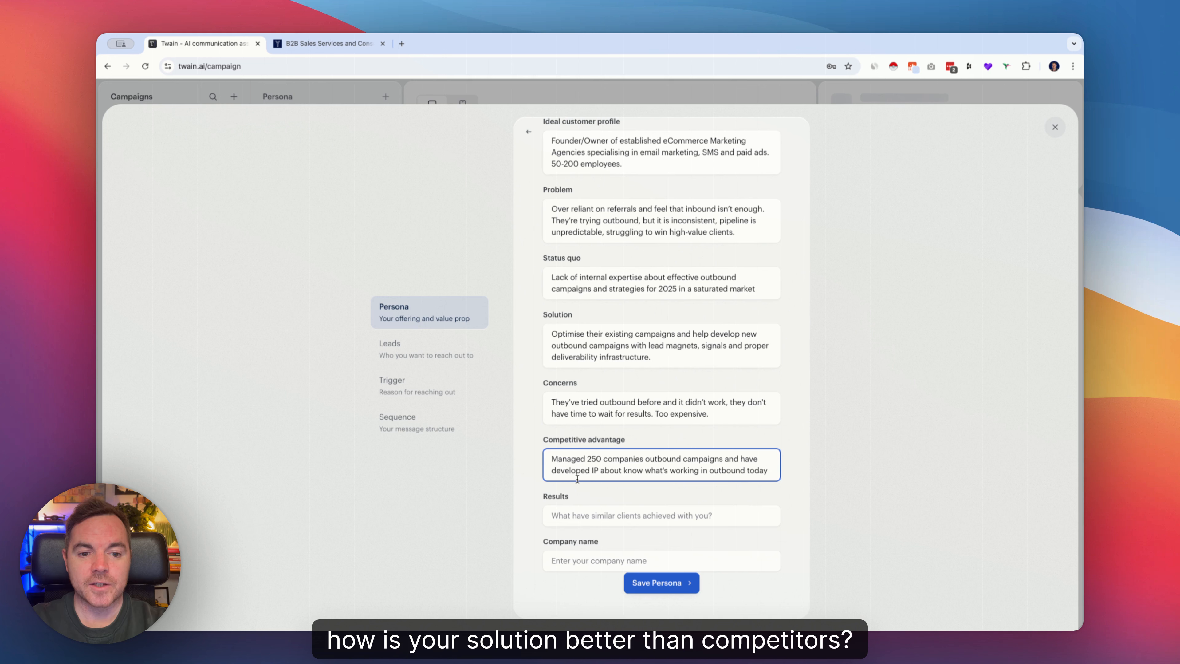
pyautogui.scroll(-1, 568, 463)
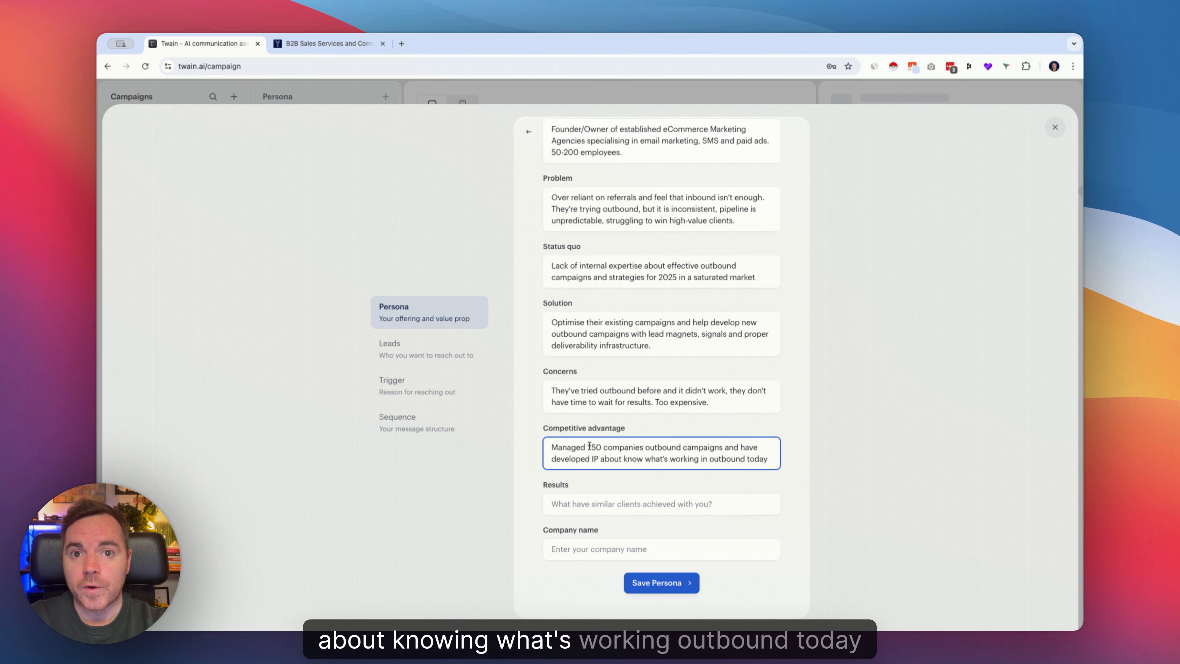
# Set Results to "7x increase in reply rates. Increased meetings booked by 214%. Generated millions in pipeline for customers.".
pyautogui.click(102, 466)
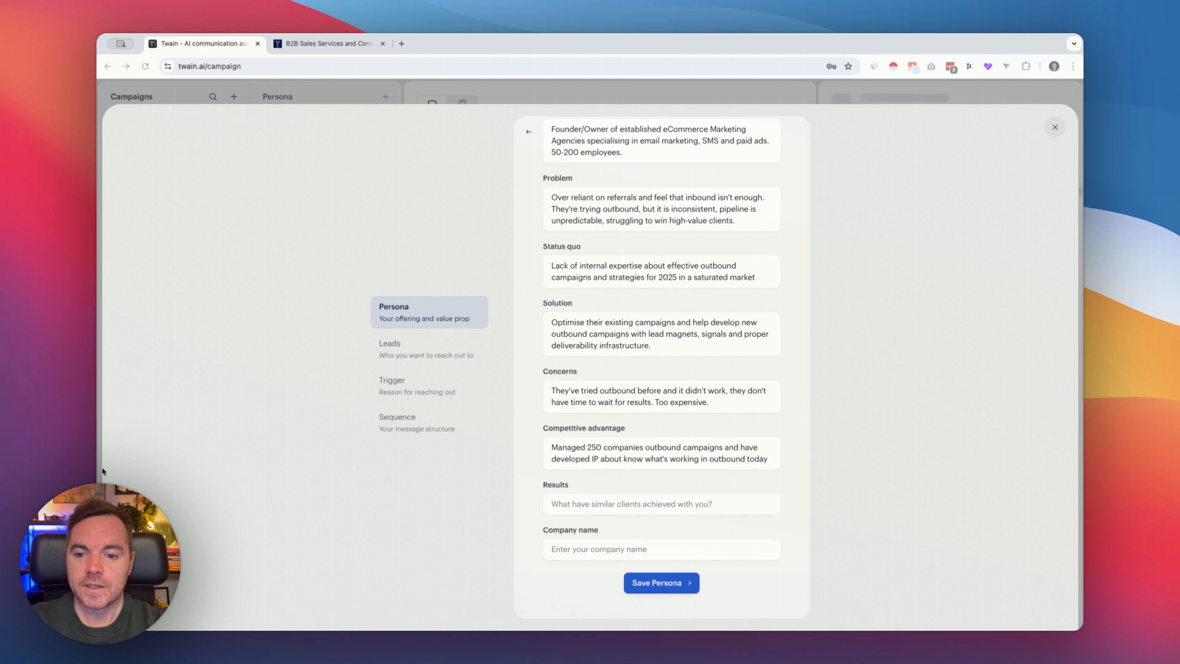
pyautogui.click(568, 508)
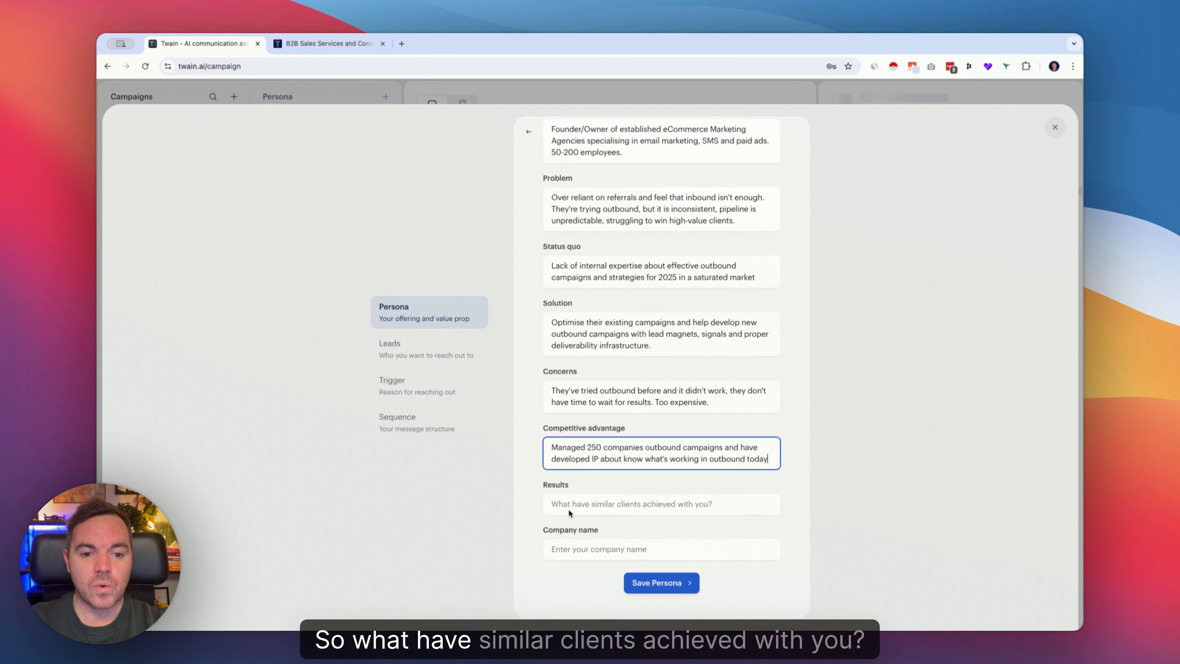
pyautogui.write('7x increase in reply rates. Increased meetings booked by 214%. Generated millions in pipeline for customers.')
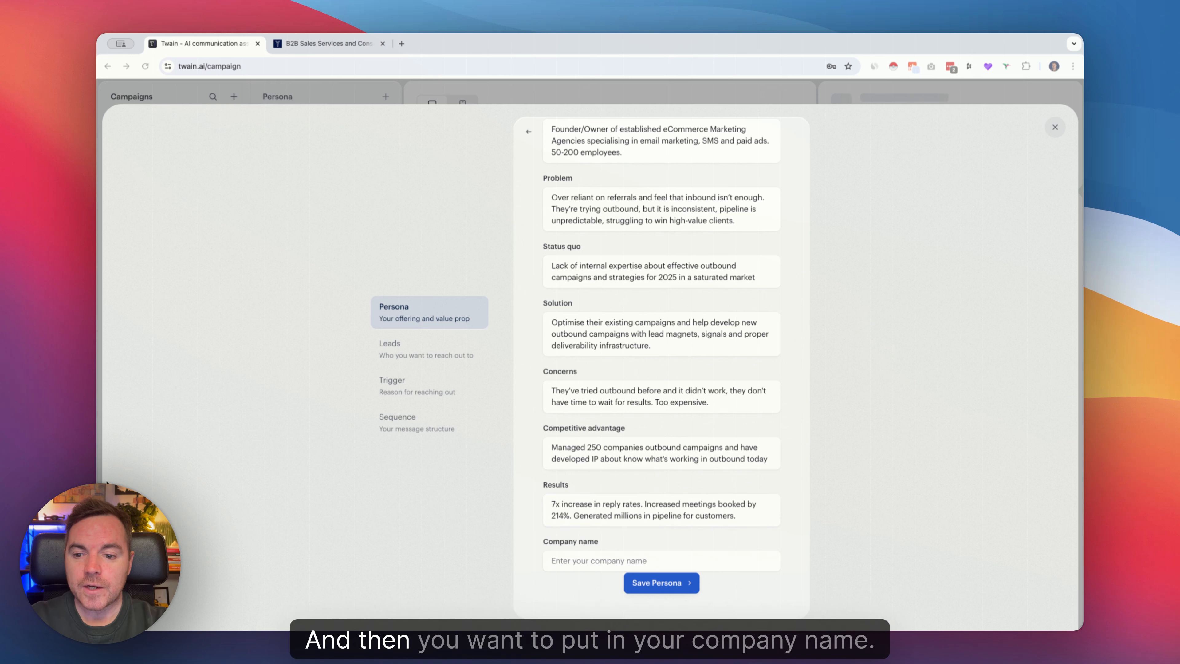
# Enter "Yellow O" as the company name and save the persona.
pyautogui.click(580, 564)
pyautogui.click(585, 564)
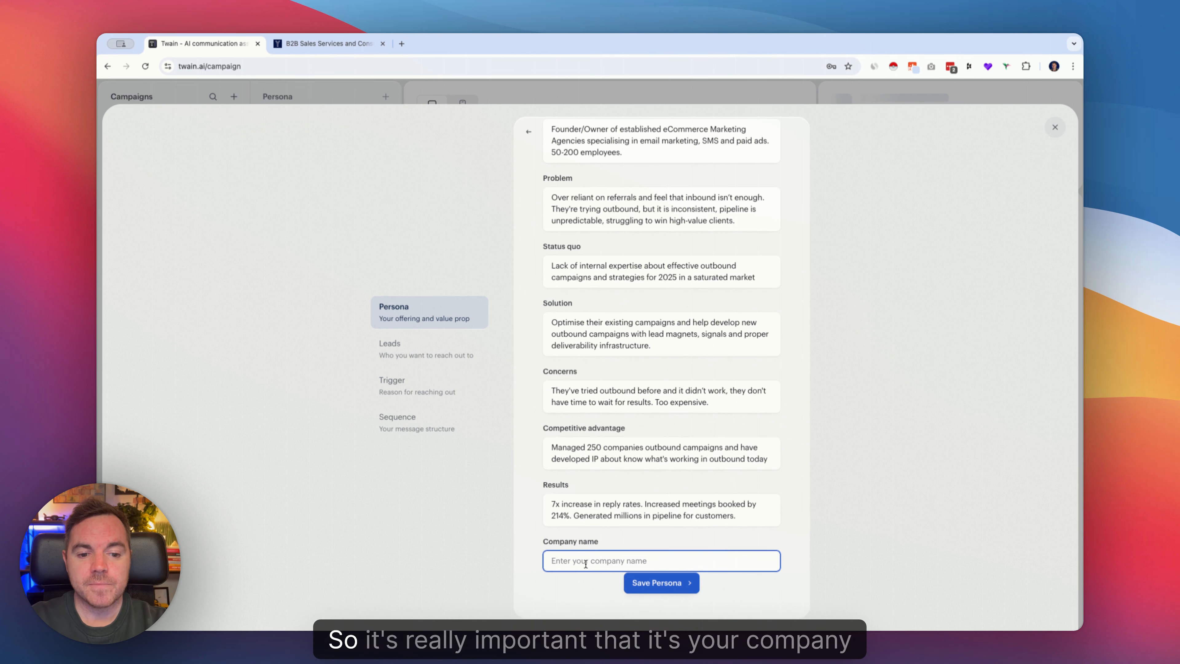
pyautogui.write('Yellow O')
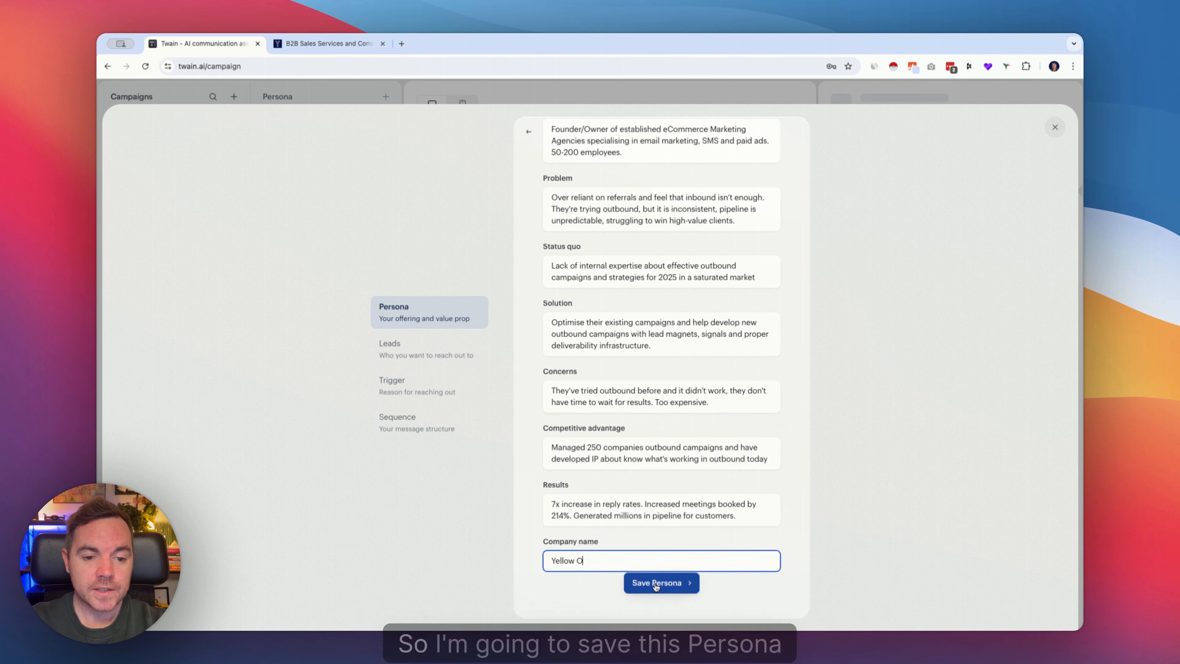
pyautogui.click(669, 587)
# Check the saved persona's details, continue to the leads stage with it, and look at adding leads manually by LinkedIn URL.
pyautogui.moveTo(648, 359)
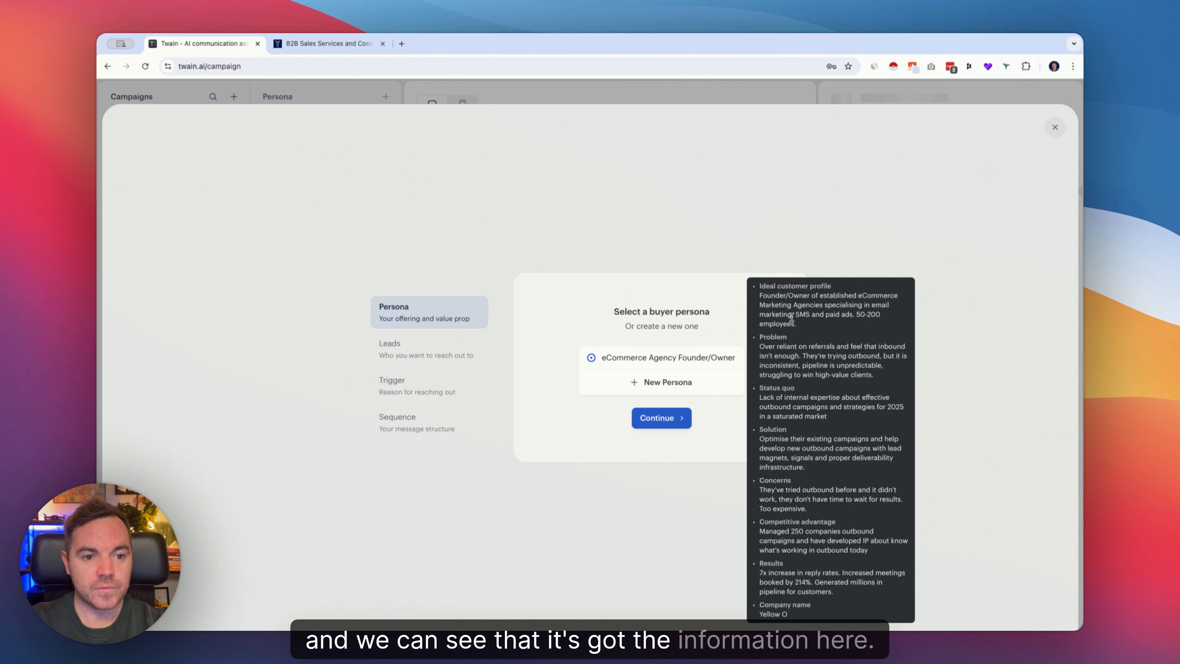
pyautogui.click(676, 418)
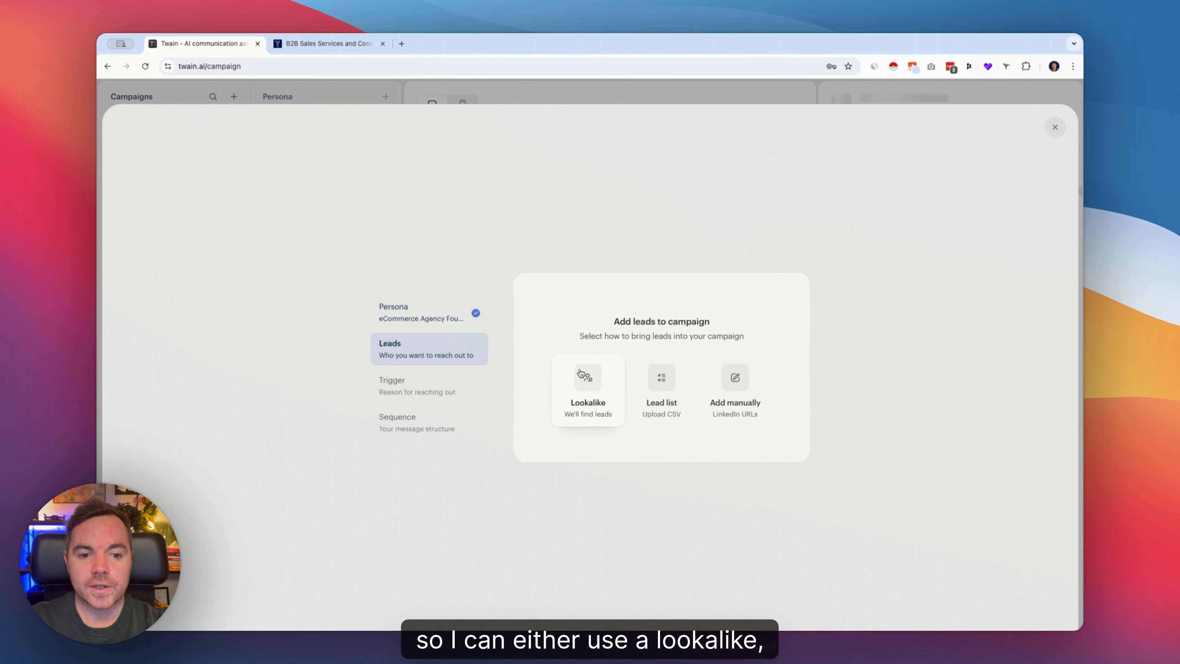
pyautogui.click(736, 382)
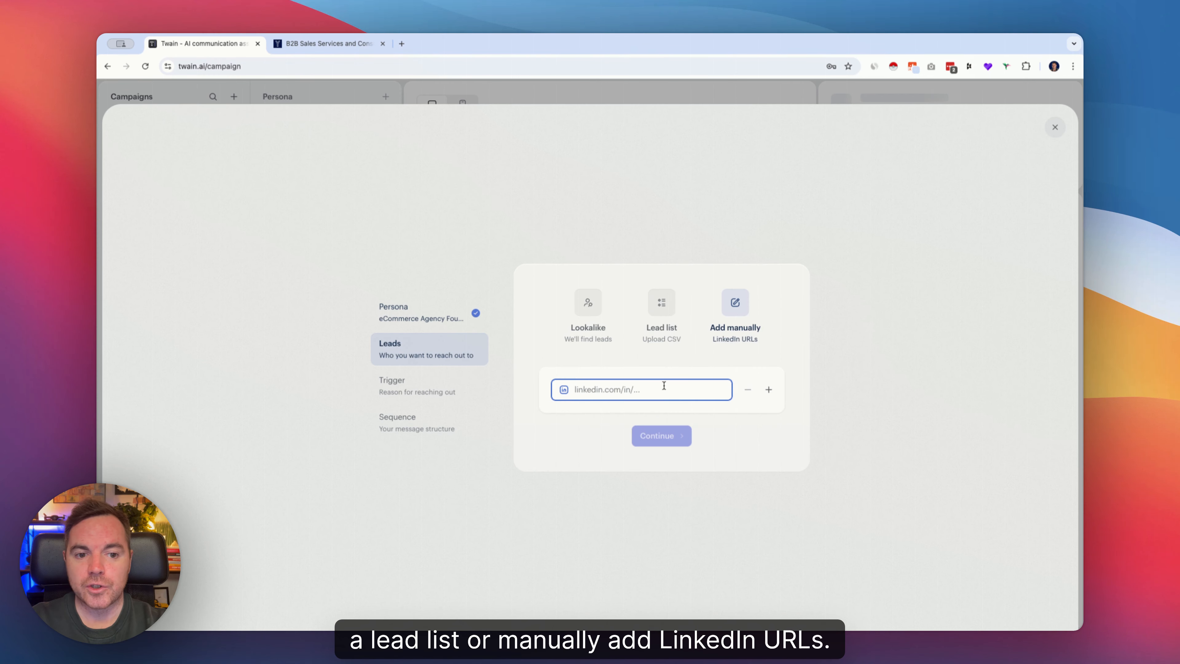
pyautogui.click(149, 103)
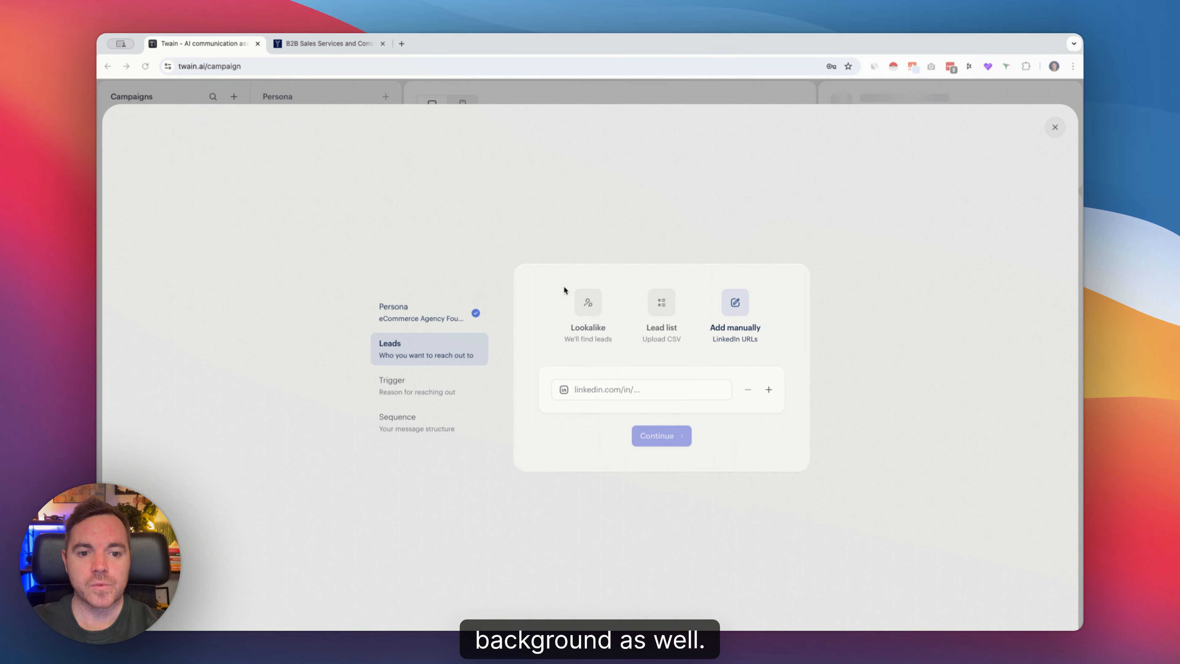
# Switch to the lead list method and upload "Agencies 50-200 - Direct - Twain LinkedIn Only.csv" from Downloads.
pyautogui.click(662, 306)
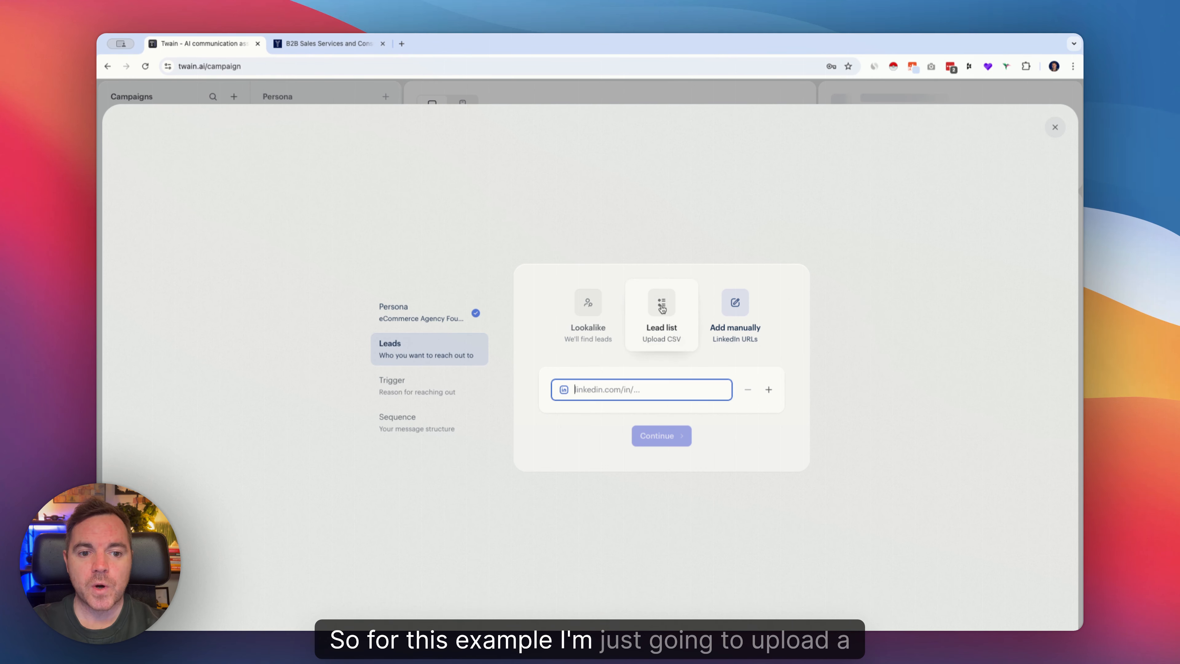
pyautogui.click(663, 307)
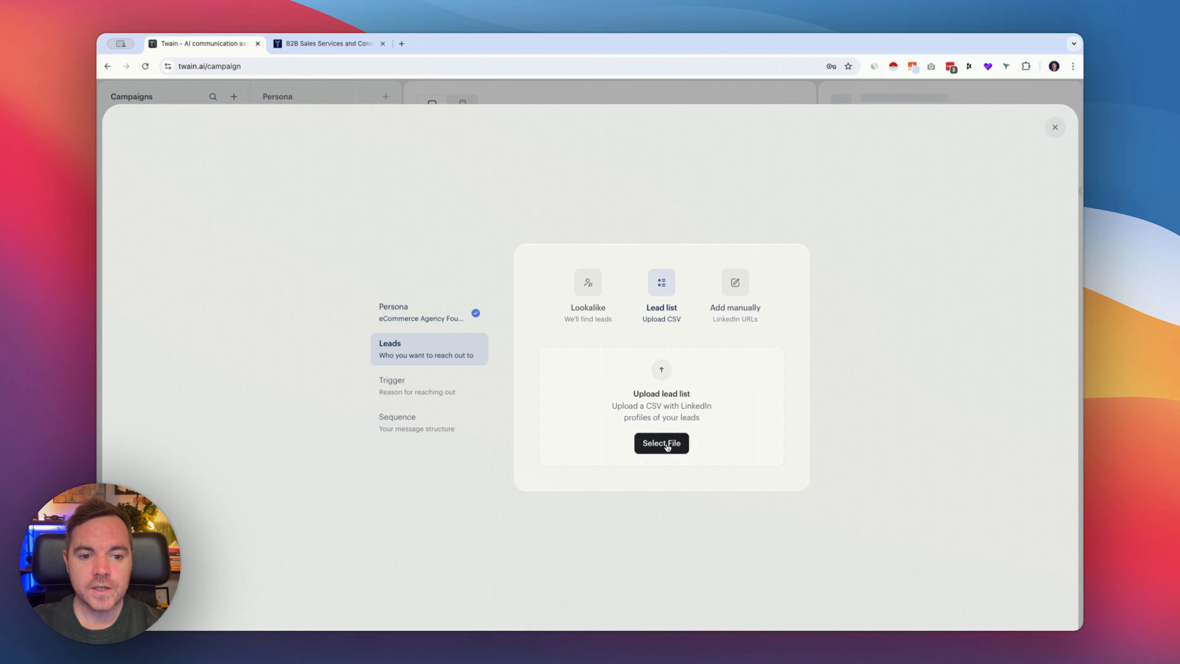
pyautogui.click(667, 446)
pyautogui.click(501, 190)
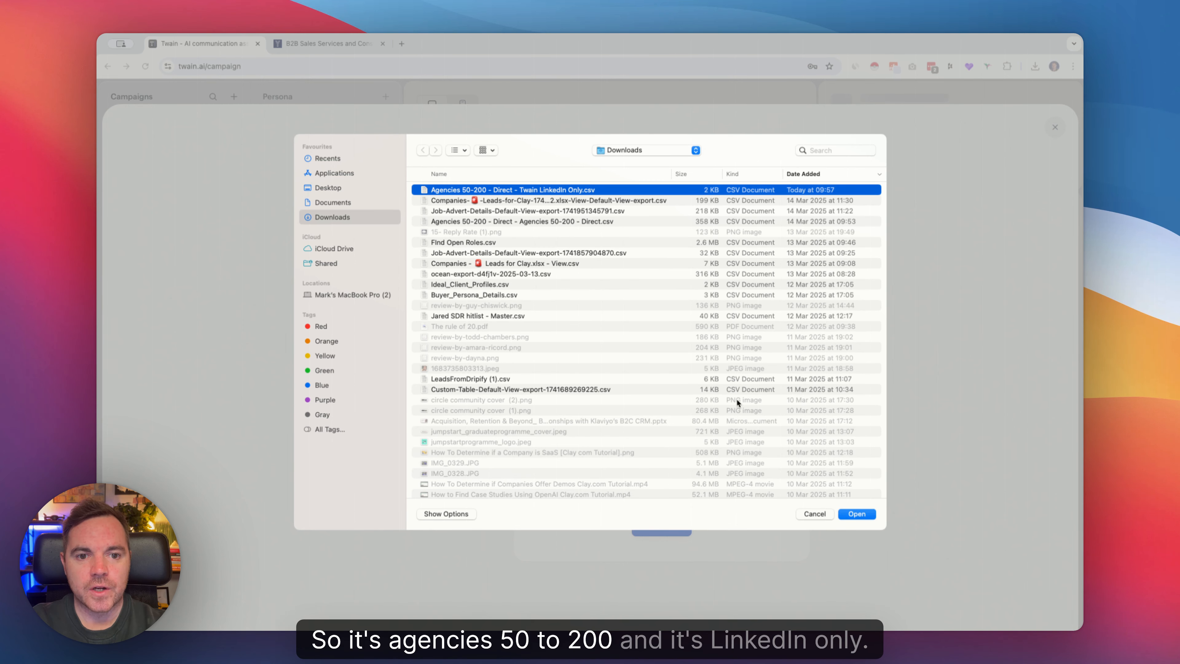
pyautogui.click(851, 515)
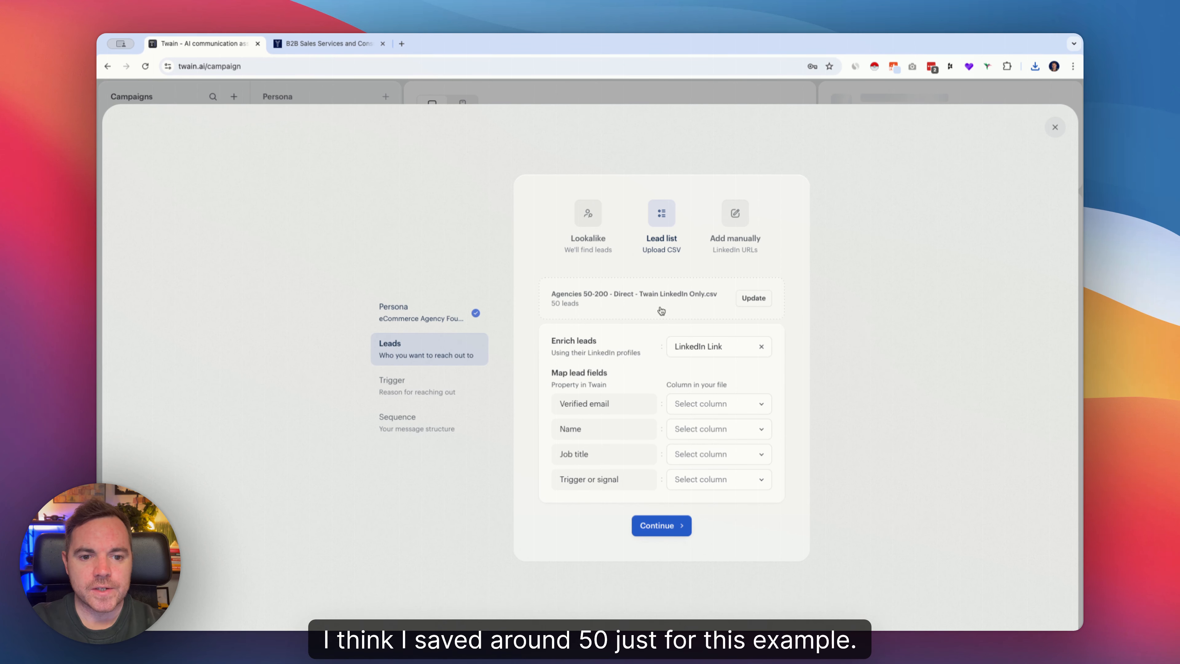
# Use the LinkedIn Link column to enrich the leads, leave the other lead fields unmapped, and continue to the trigger stage.
pyautogui.moveTo(602, 344)
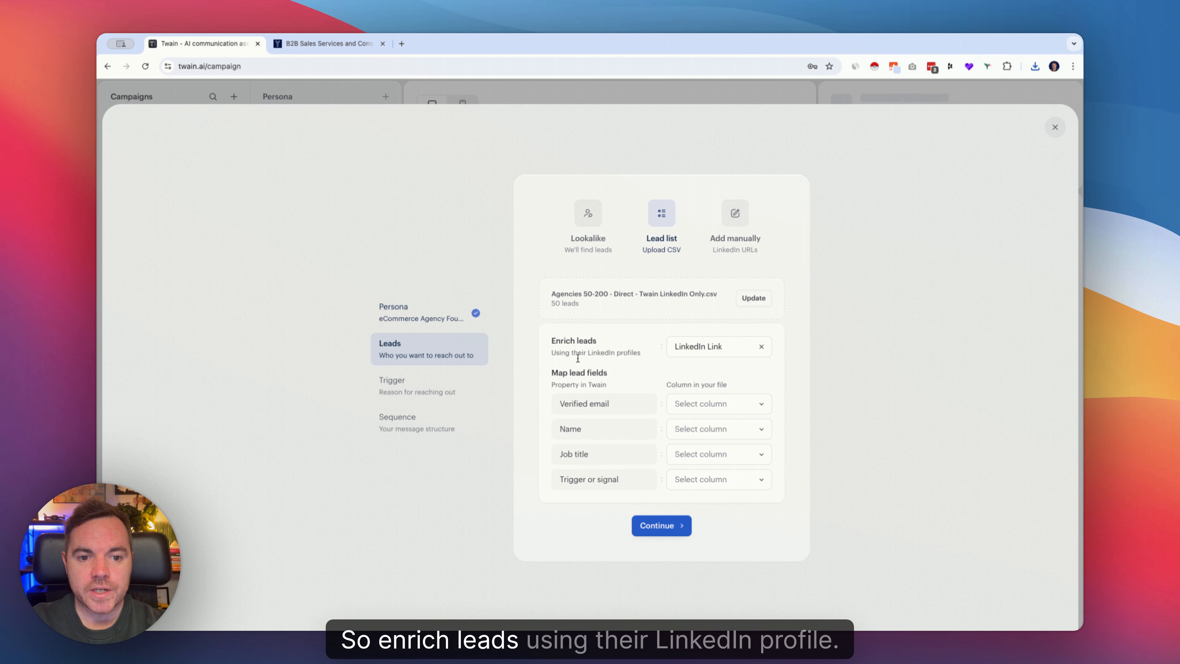
pyautogui.click(685, 351)
pyautogui.click(714, 393)
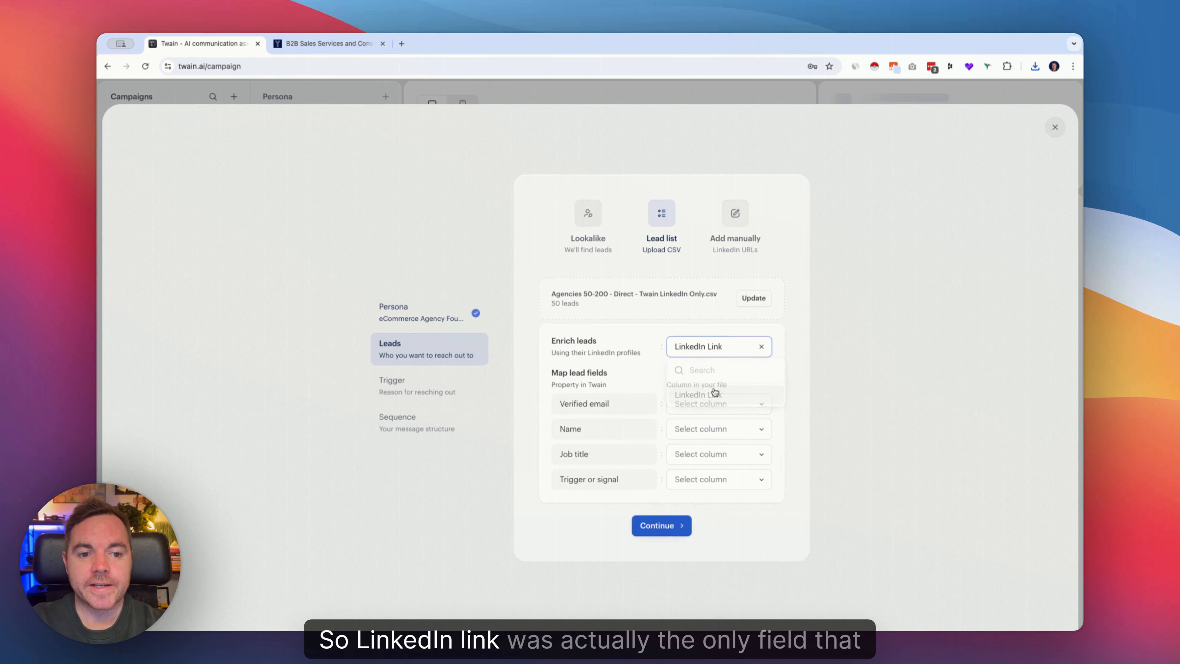
pyautogui.moveTo(627, 348)
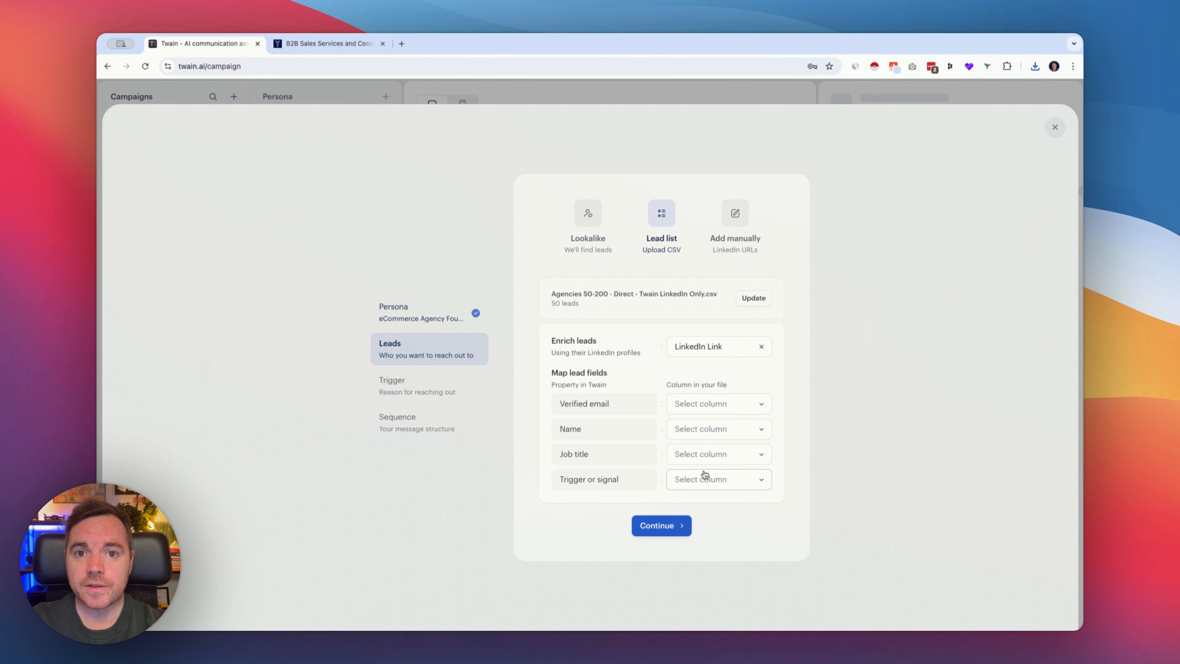
pyautogui.click(674, 527)
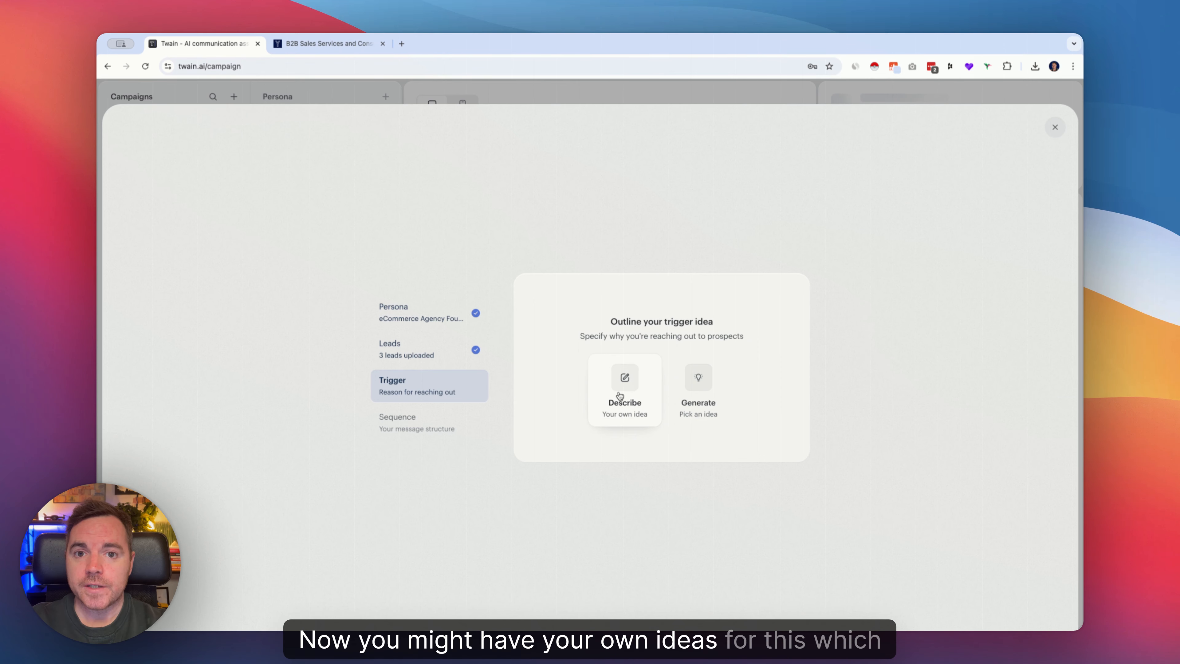
# Generate trigger ideas, choose the one offering a complimentary review of current outreach strategies, and continue to the sequence stage.
pyautogui.click(645, 395)
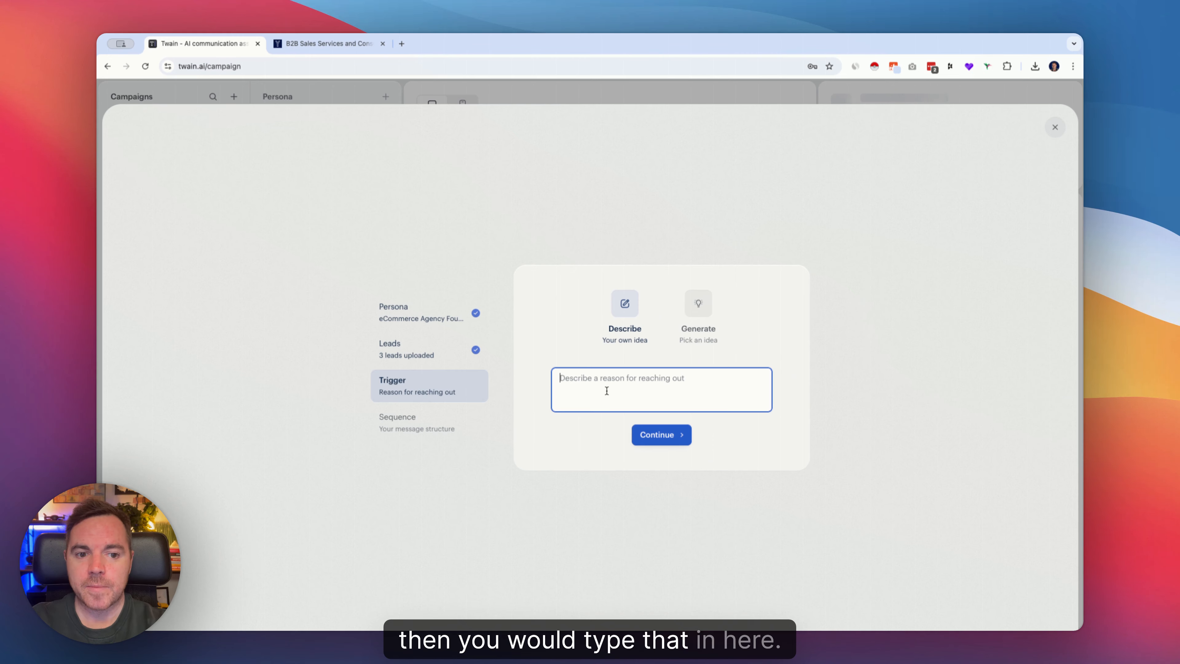
pyautogui.click(706, 305)
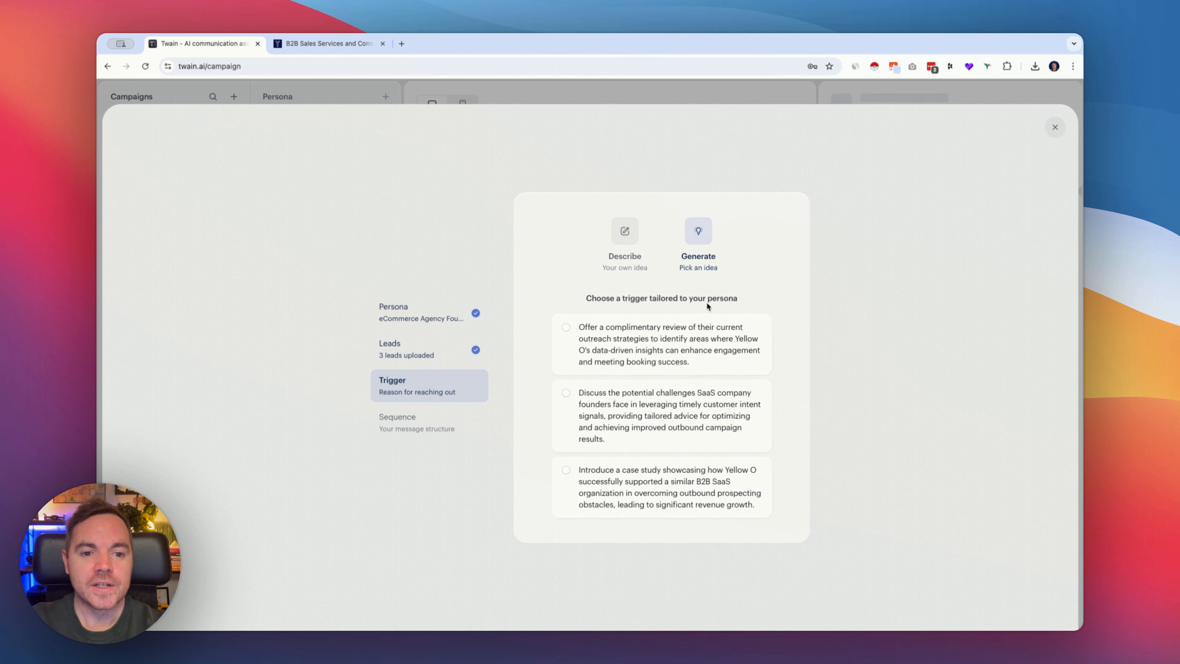
pyautogui.click(559, 330)
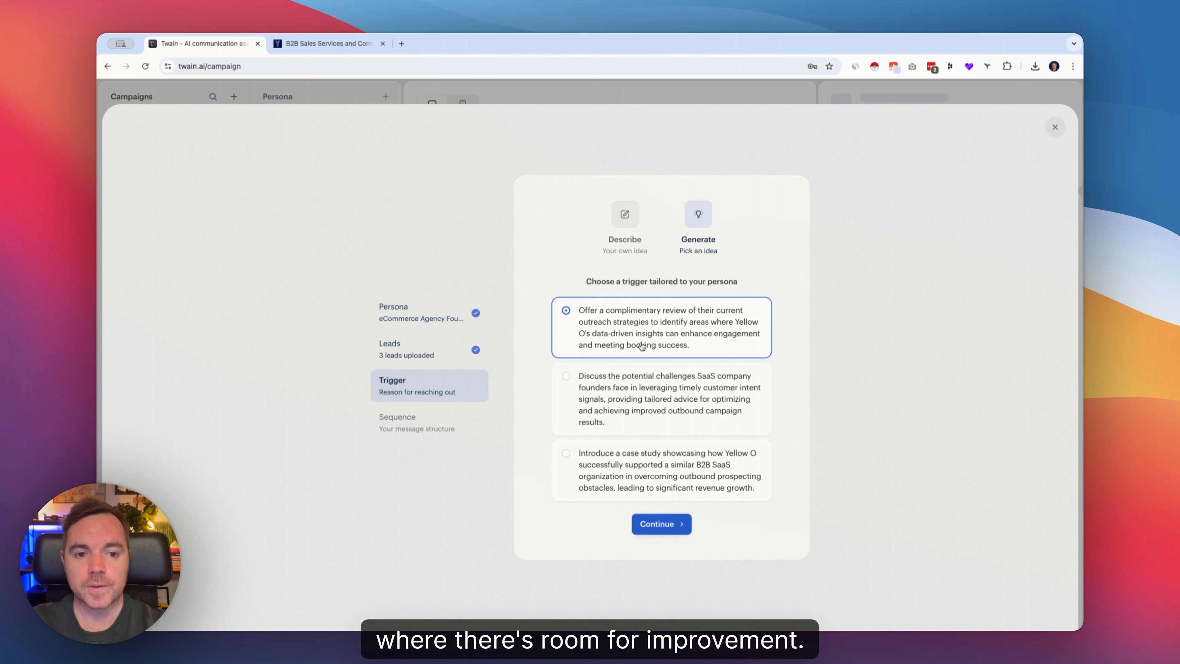
pyautogui.click(668, 524)
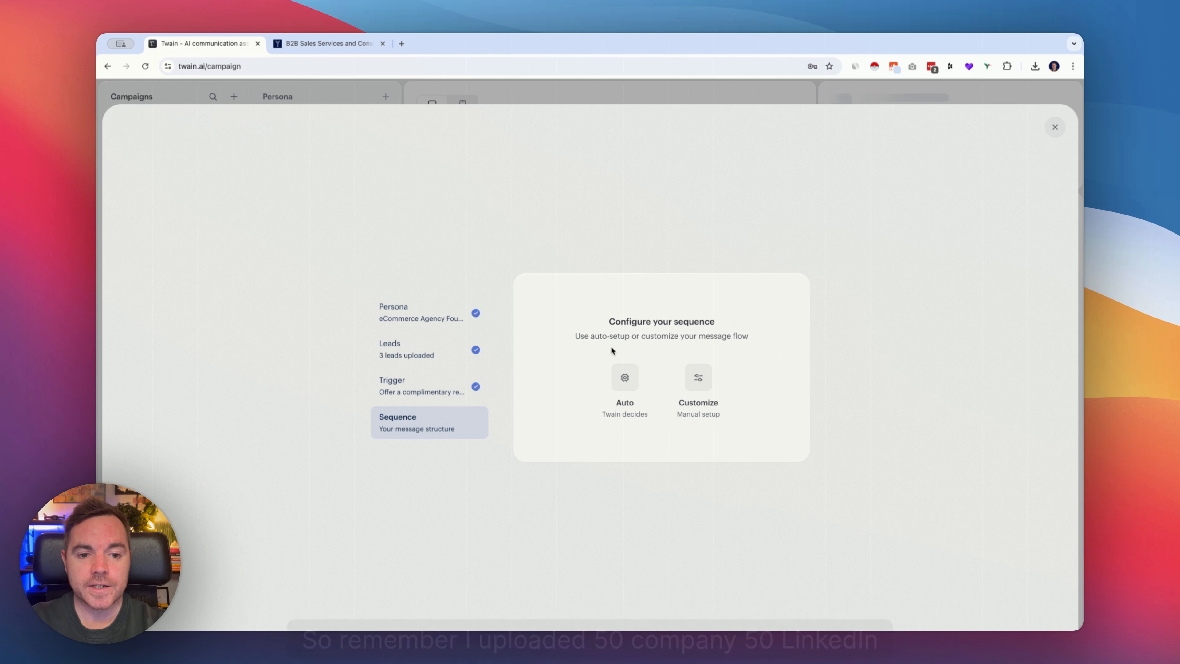
# Look at the manual sequence setup, including the use case and framework options for the first message.
pyautogui.click(694, 385)
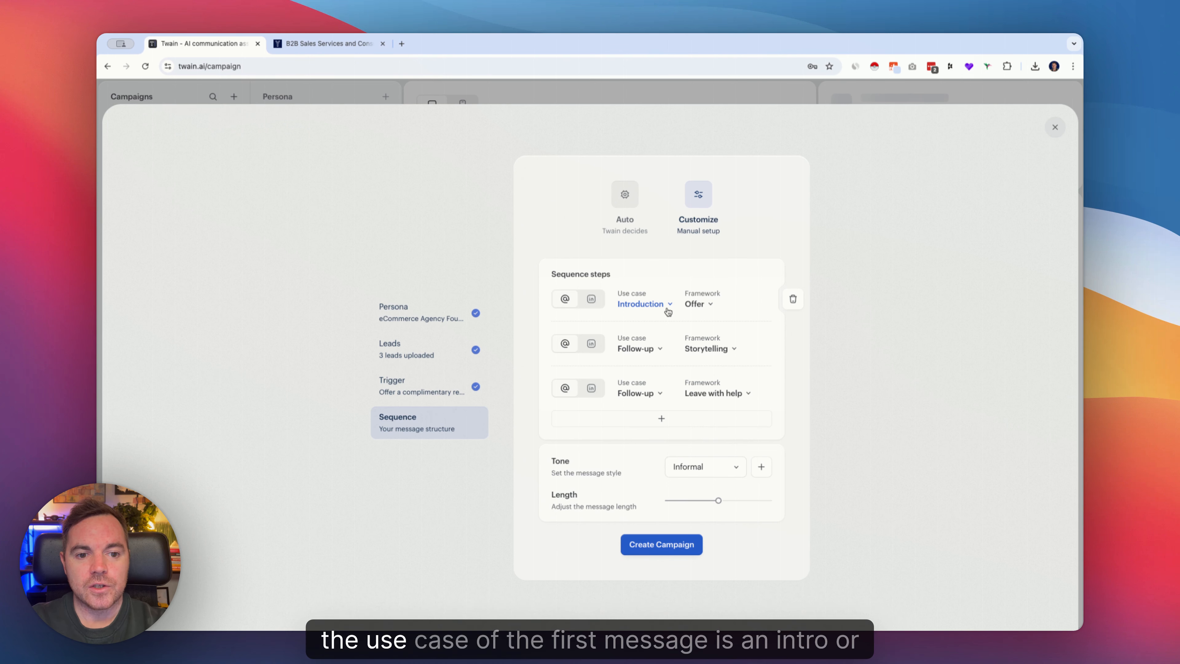
pyautogui.click(668, 305)
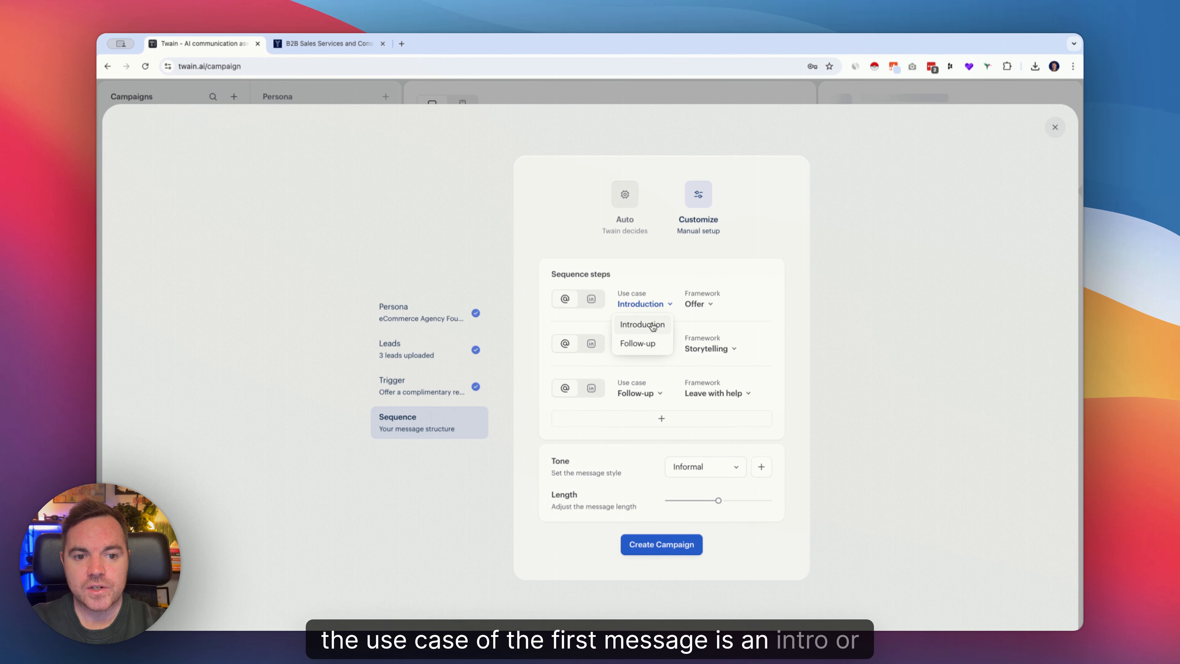
pyautogui.click(706, 304)
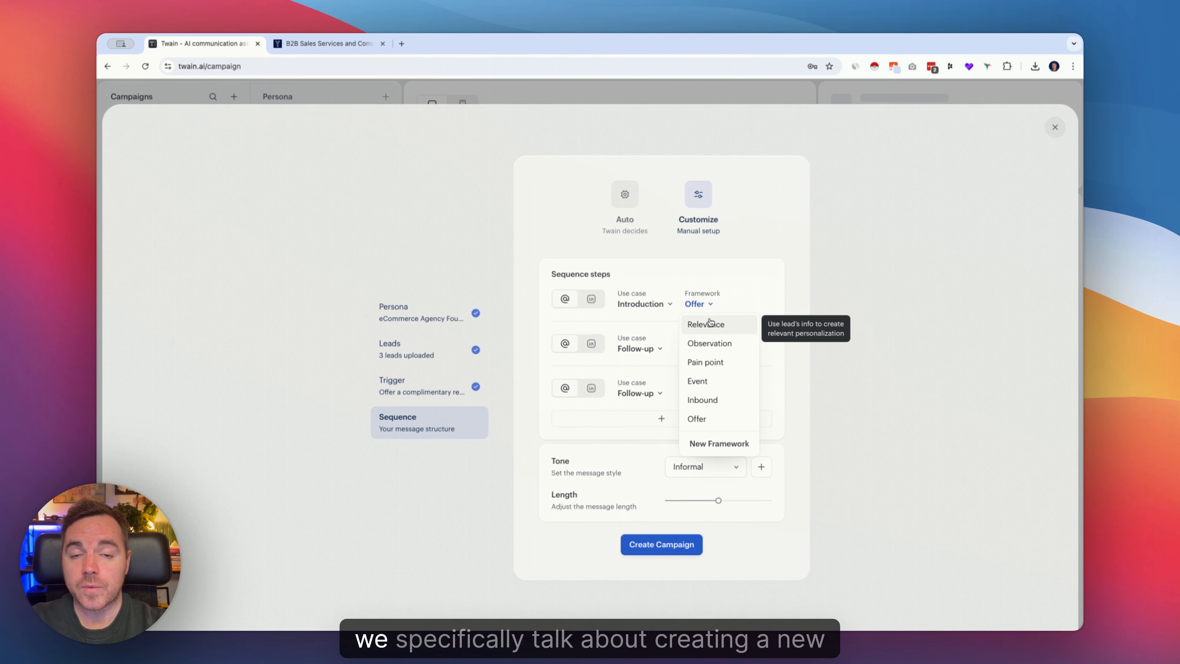
pyautogui.click(695, 286)
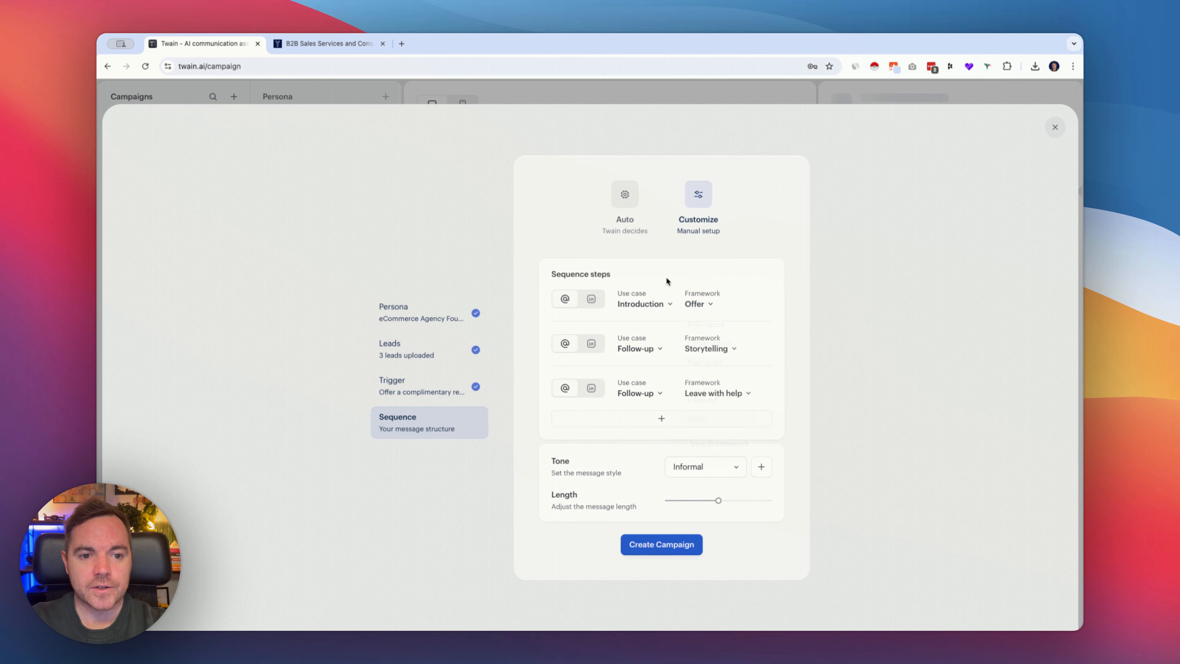
# Create the campaign with the automatic sequence setup on the Email channel, and expand the first lead's full contact details.
pyautogui.click(624, 200)
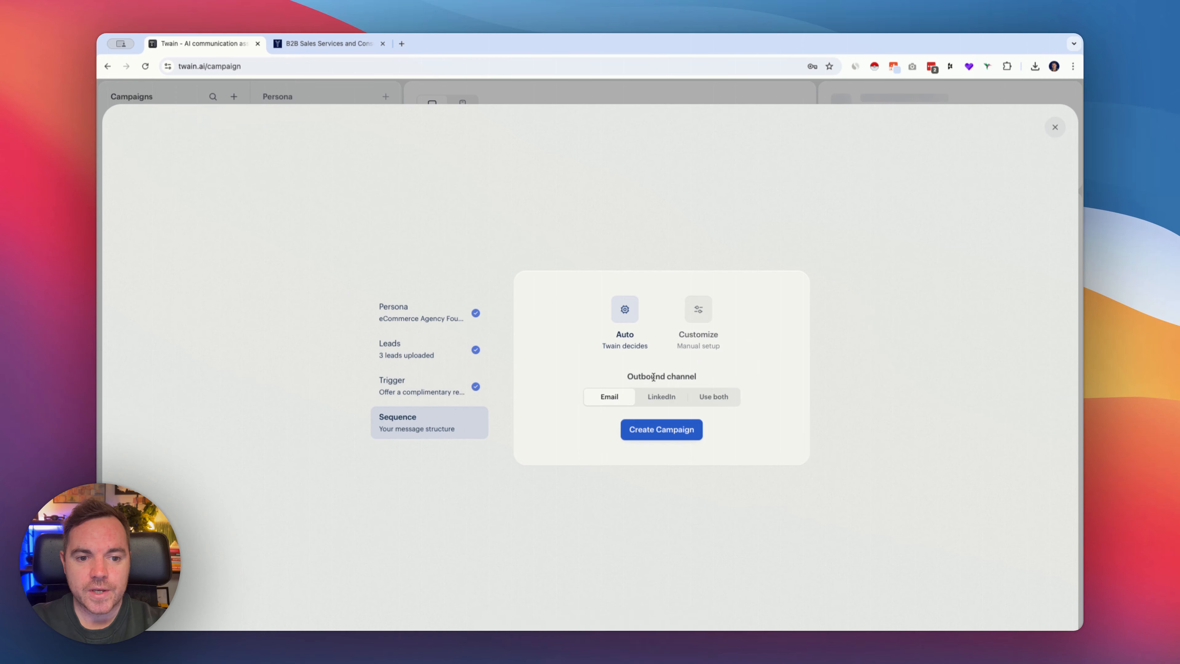
pyautogui.click(657, 429)
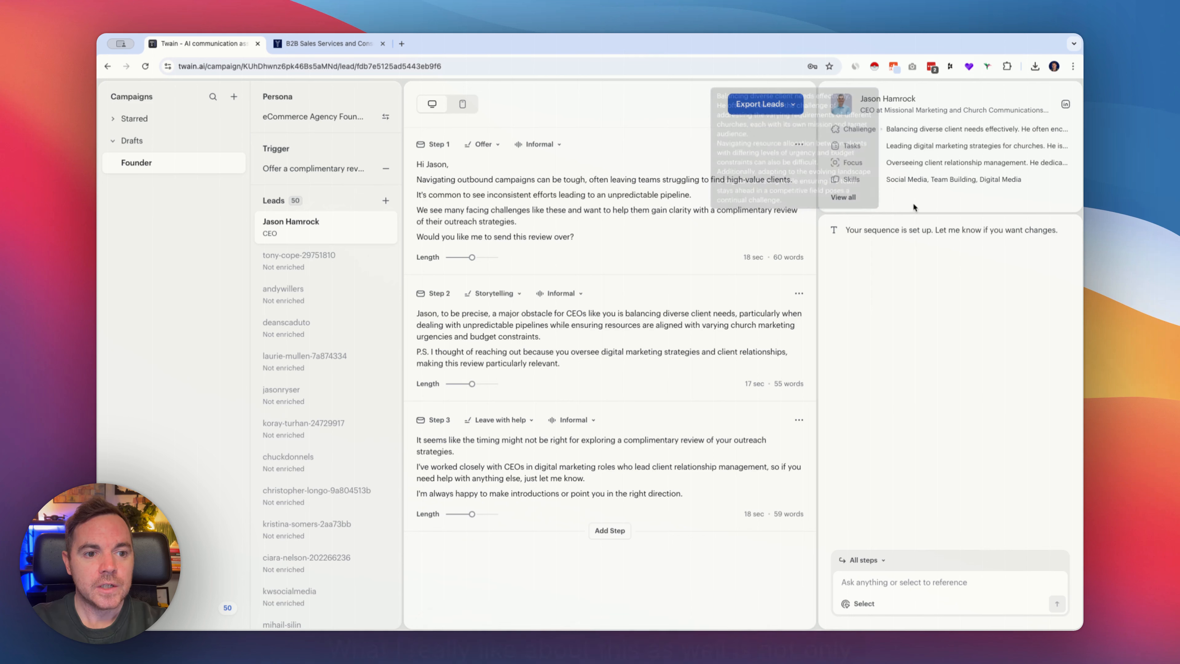
pyautogui.click(844, 197)
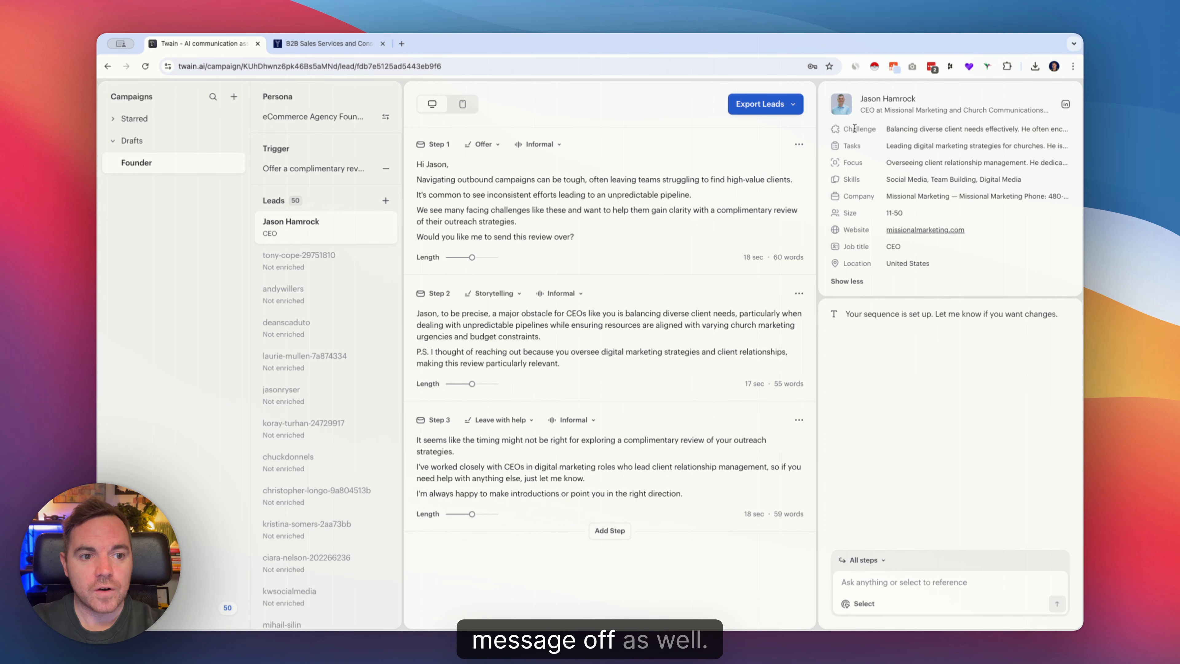
pyautogui.moveTo(906, 128)
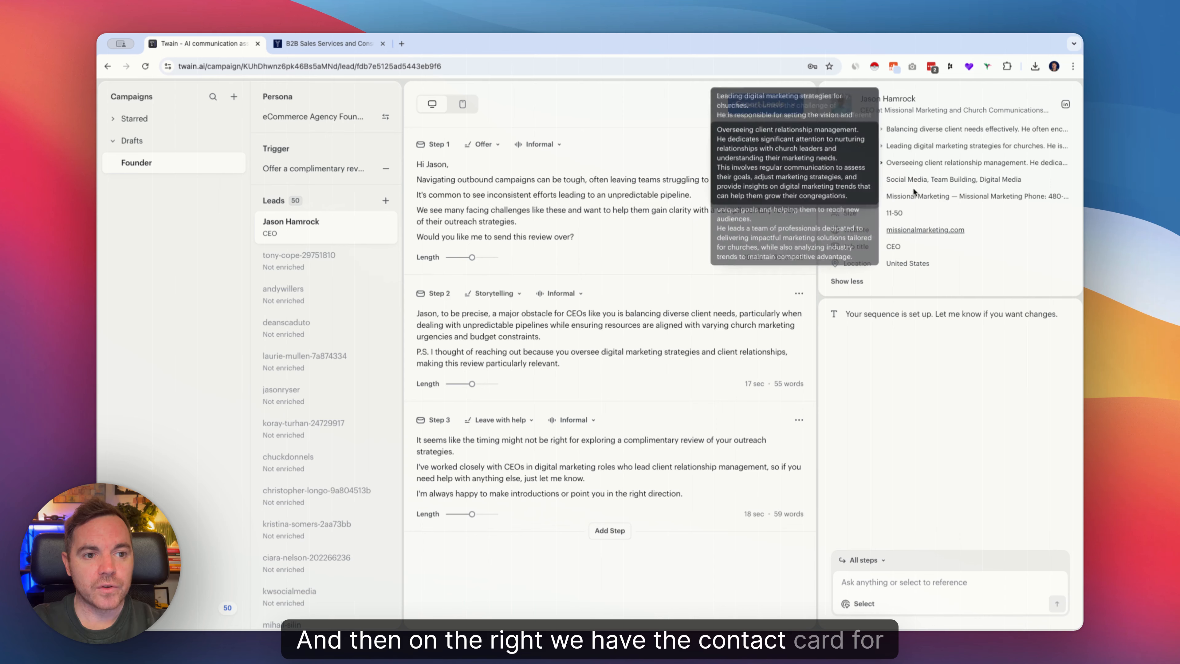
# Generate a personalized sequence for the third lead in the list, and return to the first lead's sequence.
pyautogui.click(338, 292)
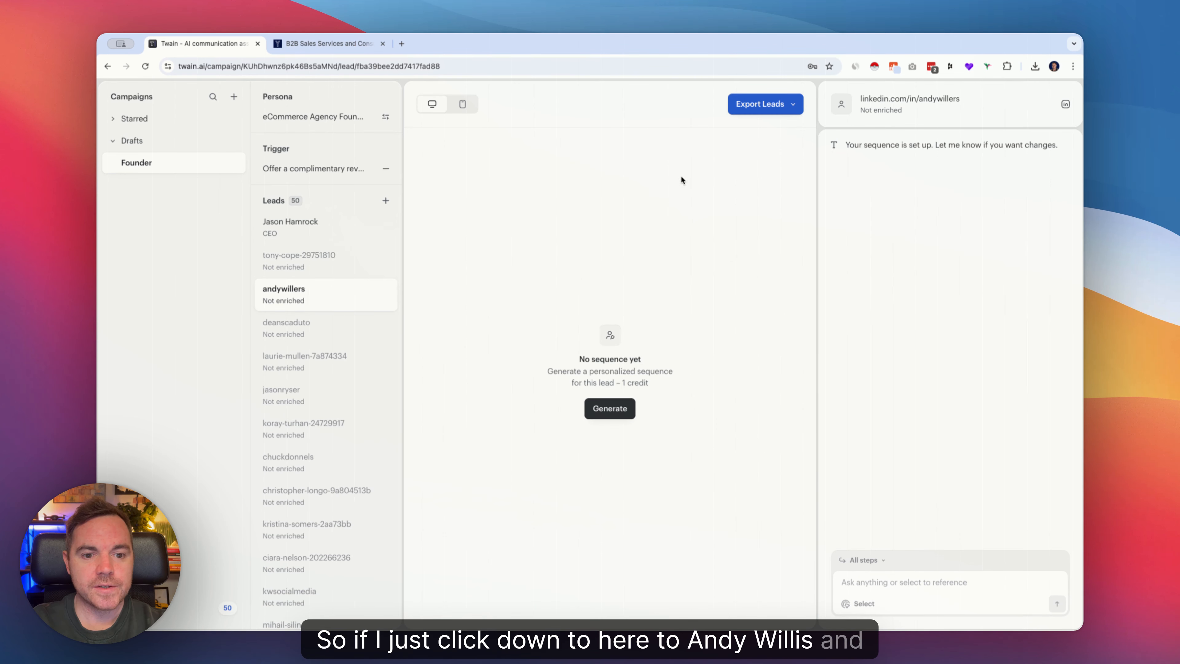
pyautogui.click(609, 408)
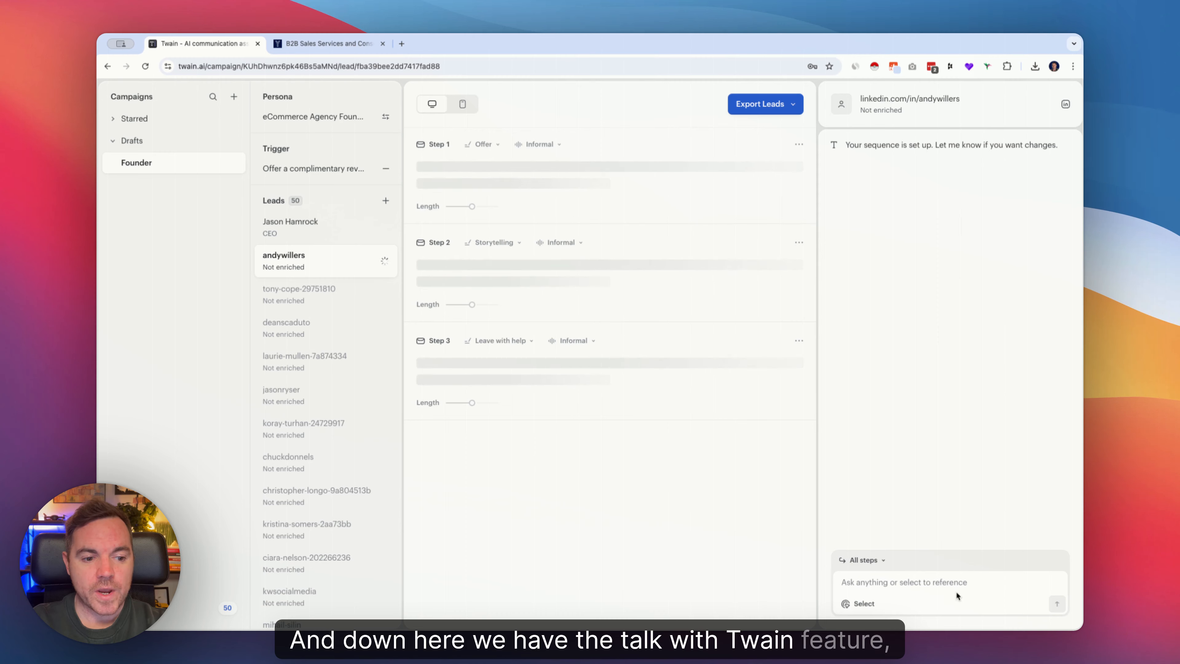
pyautogui.click(329, 227)
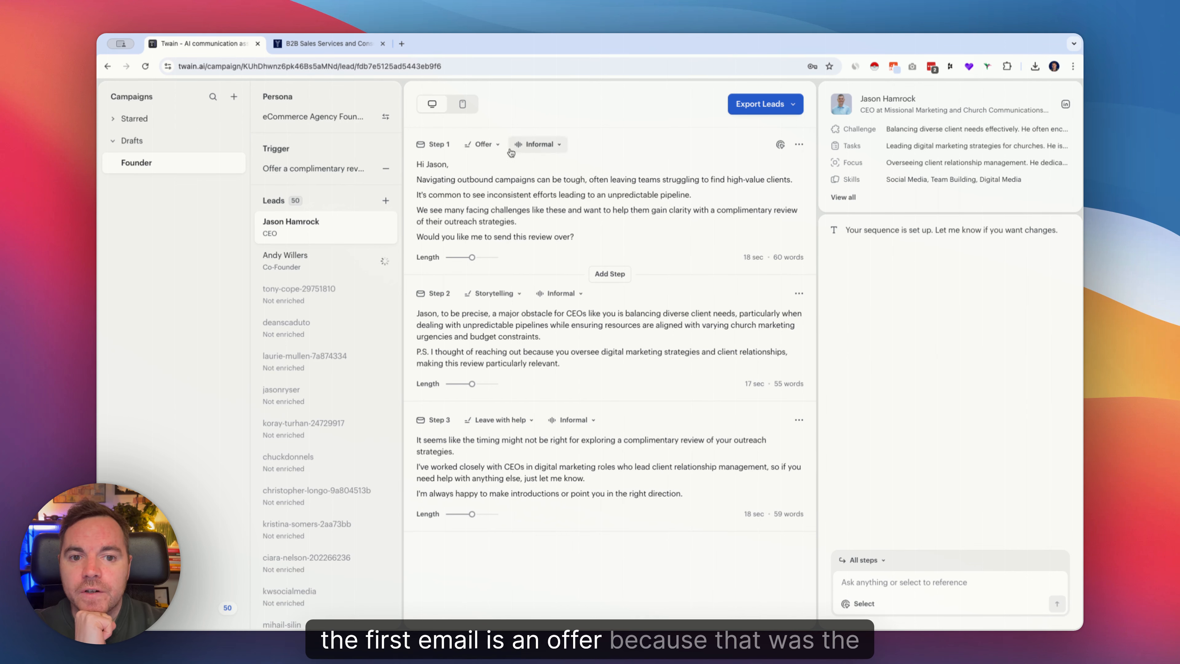
pyautogui.click(552, 152)
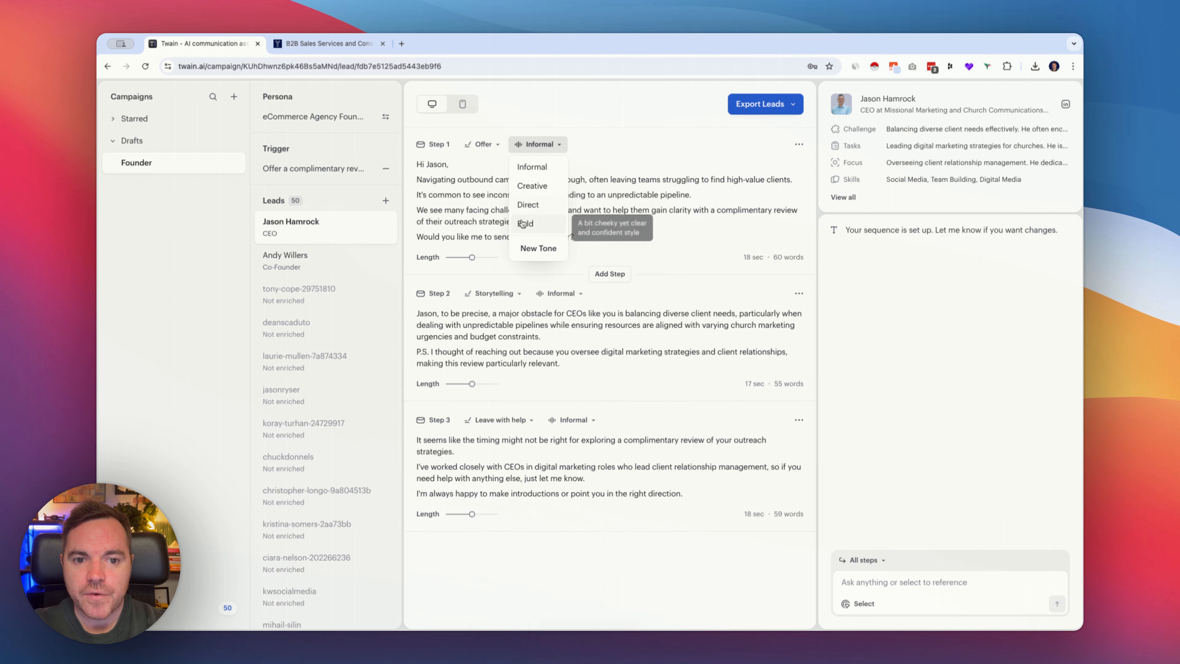
pyautogui.click(534, 247)
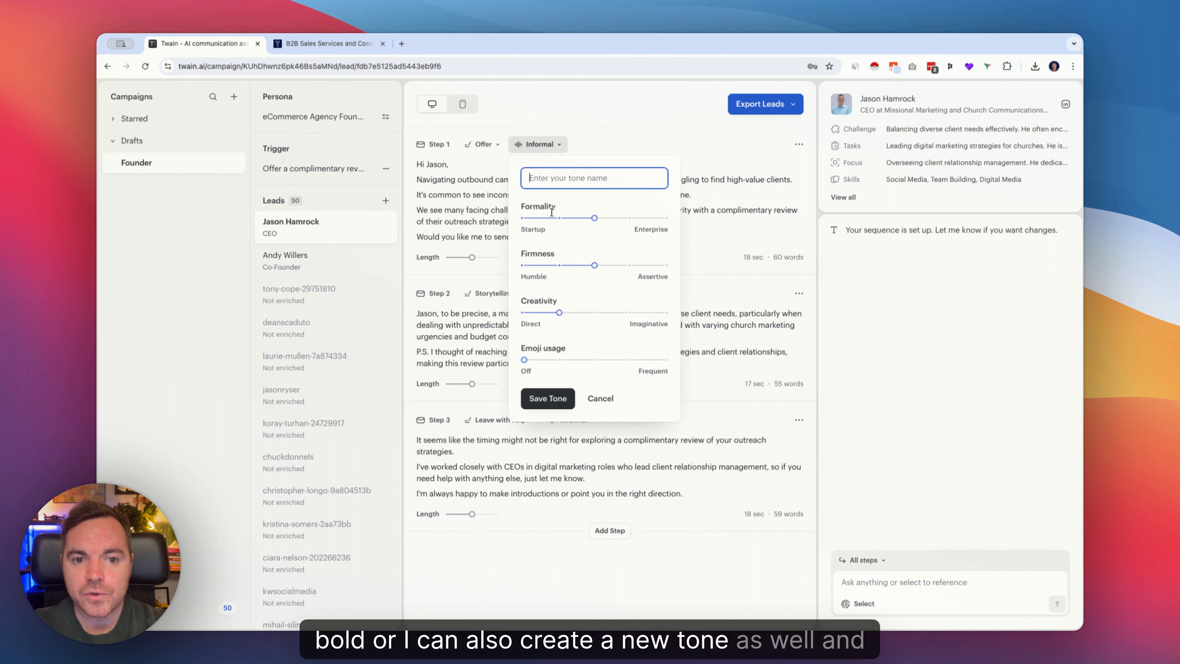
pyautogui.write('rfe')
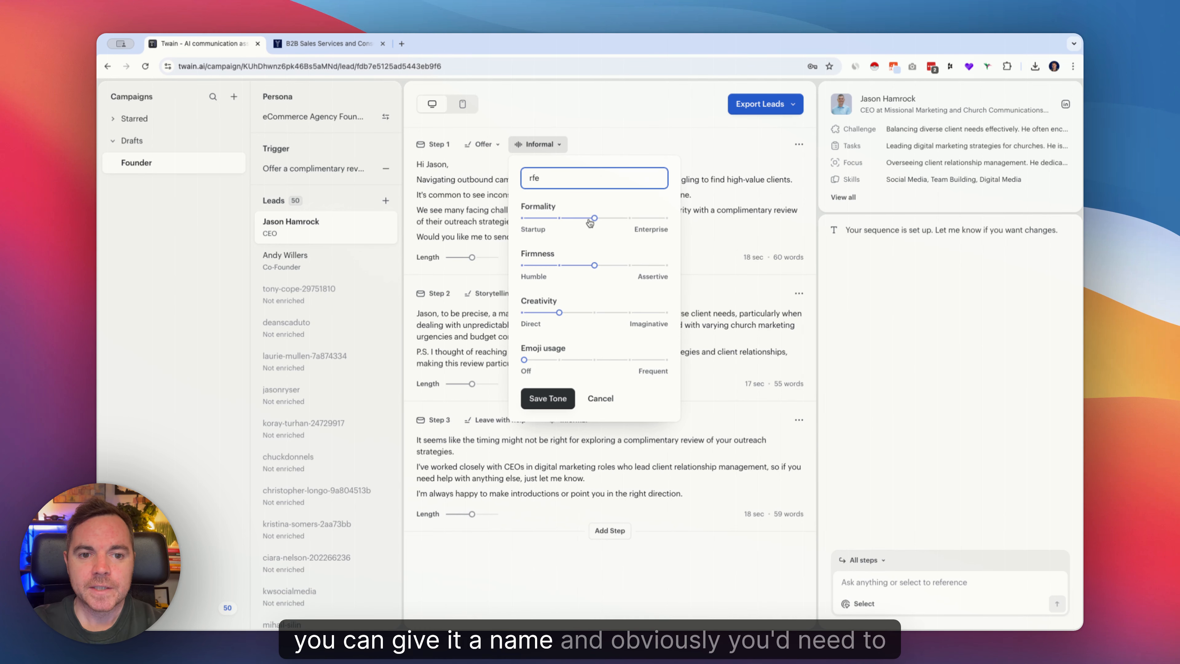
pyautogui.moveTo(590, 223); pyautogui.dragTo(565, 225)
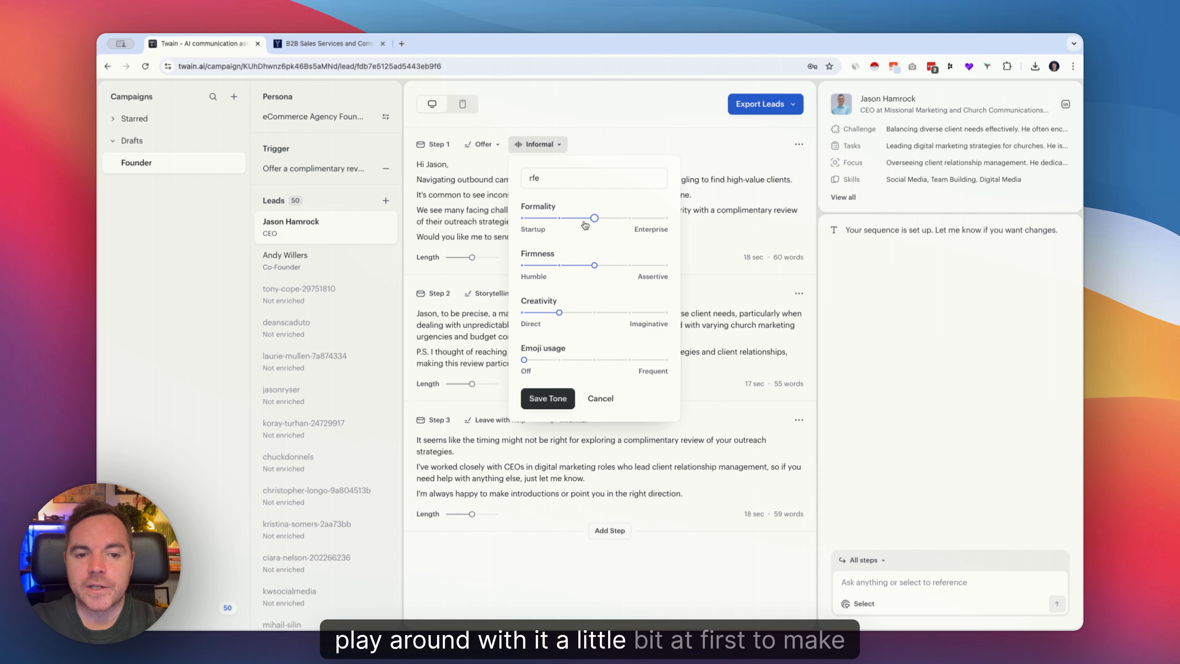
pyautogui.click(600, 398)
pyautogui.click(539, 145)
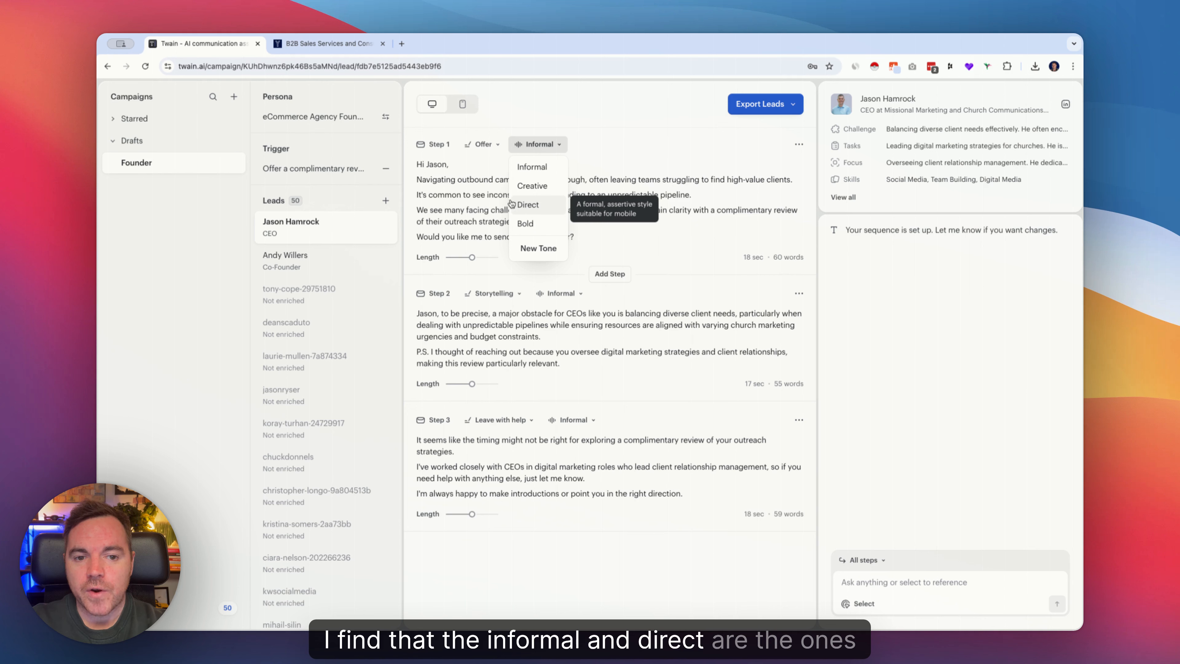
pyautogui.click(604, 161)
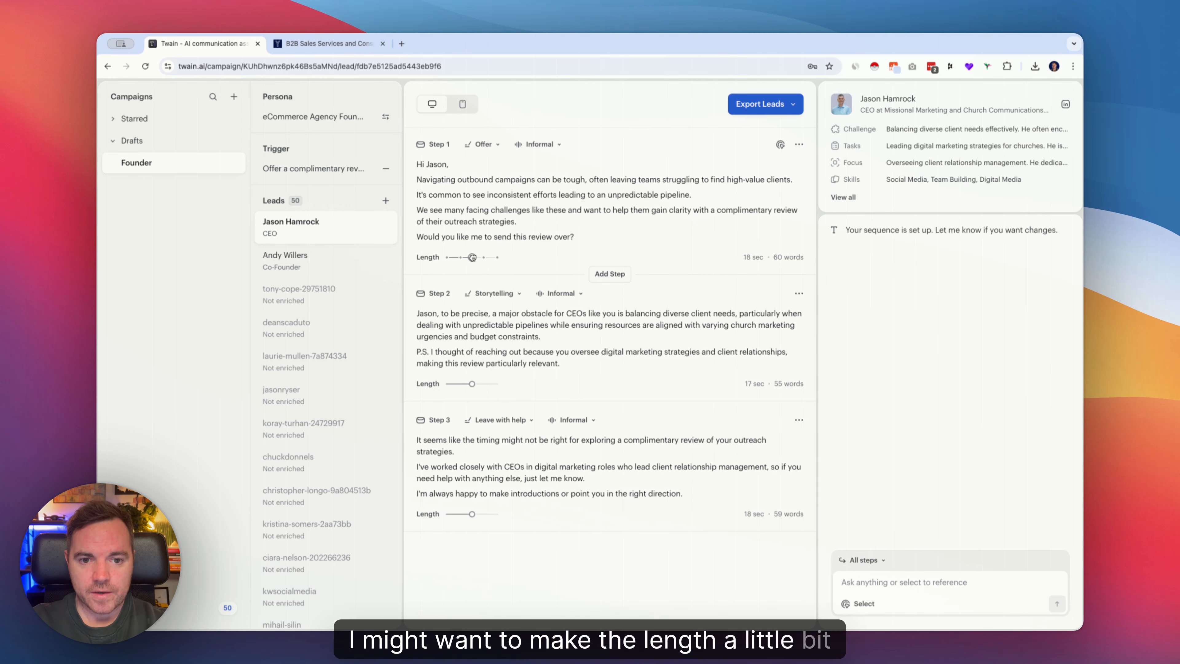
# Shorten the Step 1 email's length by one notch and check its tone options.
pyautogui.moveTo(472, 257); pyautogui.dragTo(460, 256)
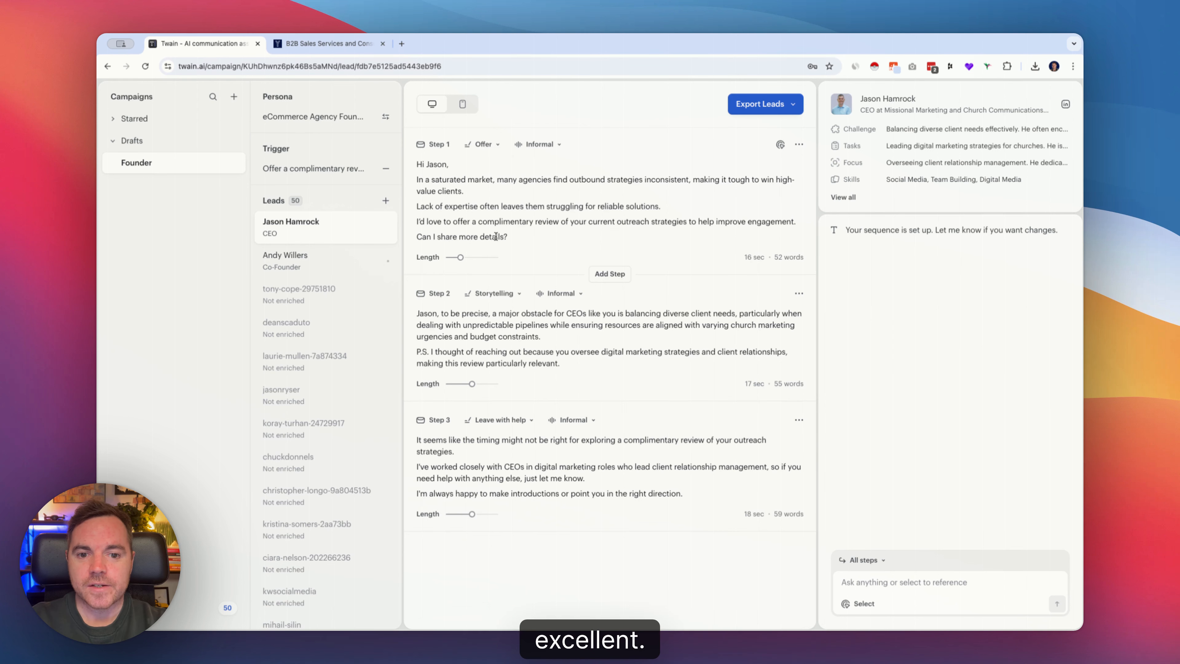
pyautogui.click(547, 145)
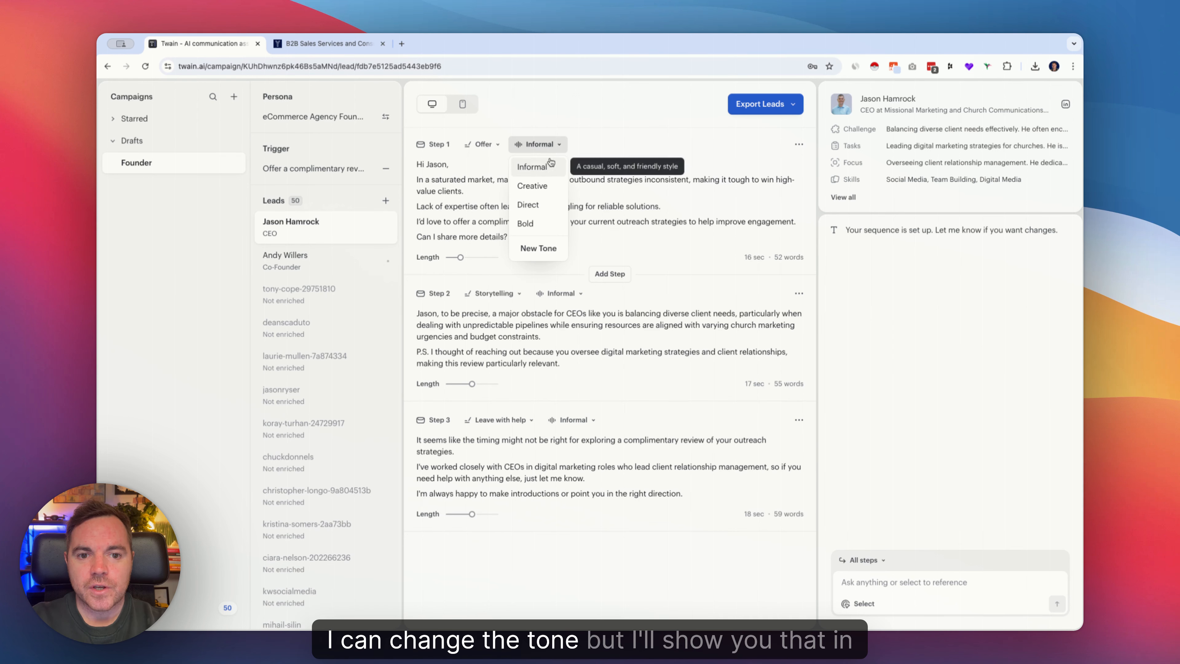
pyautogui.click(632, 301)
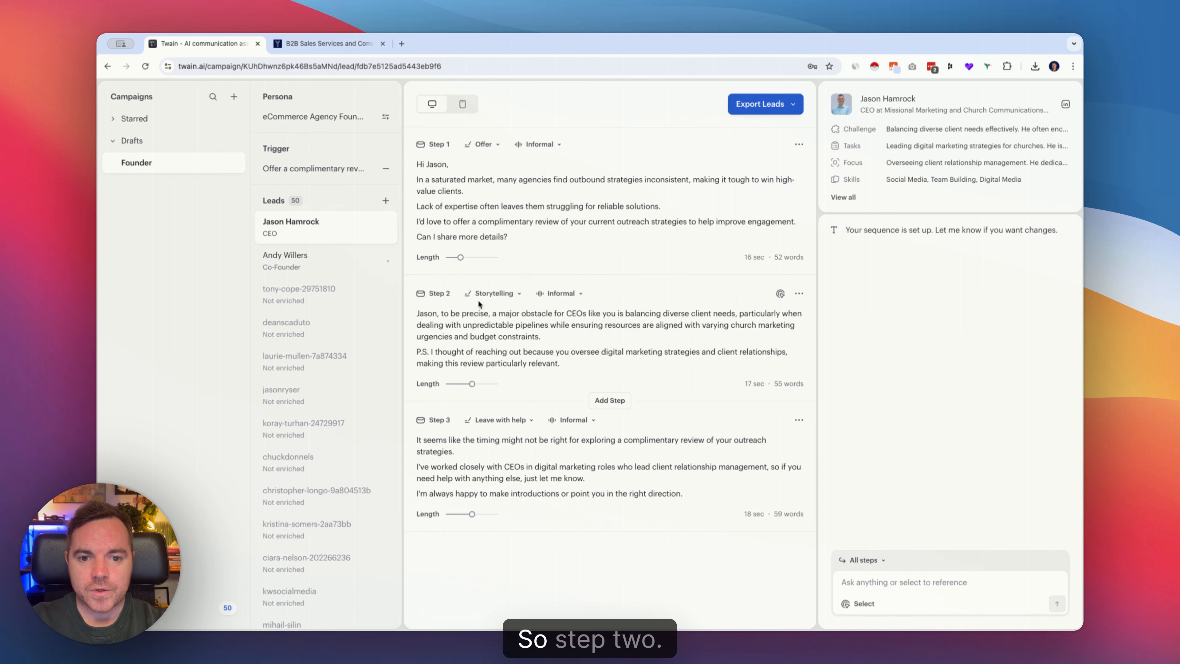
# Update the Step 2 email to the Address concerns framework and set its tone to Creative.
pyautogui.click(505, 294)
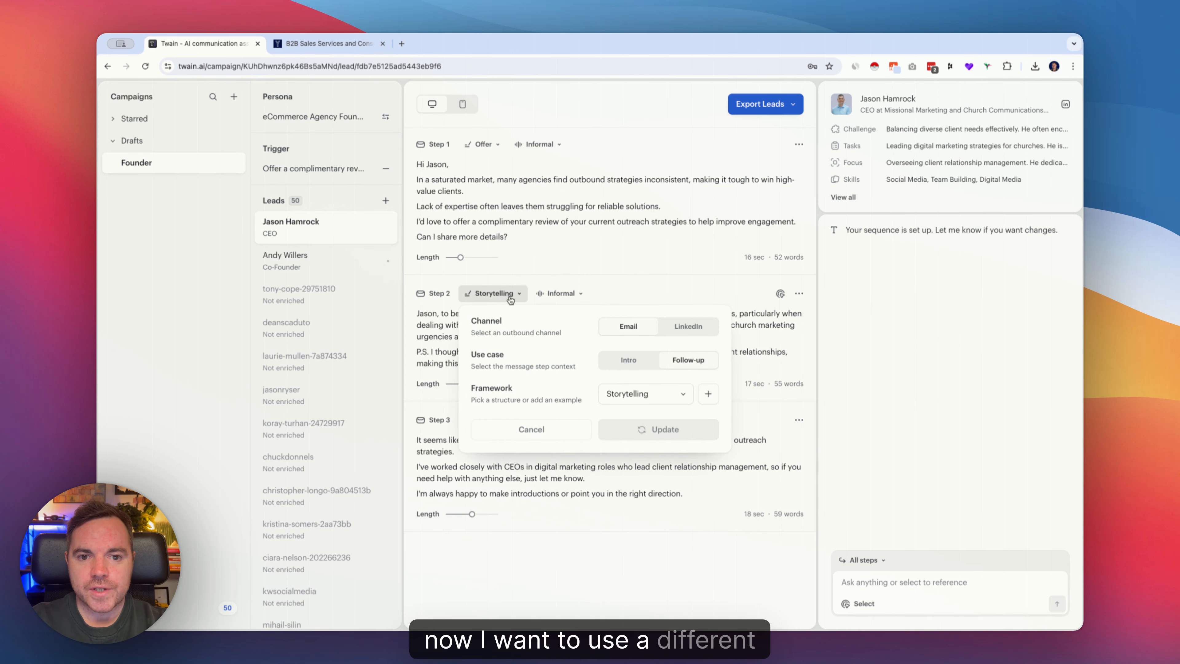
pyautogui.click(680, 395)
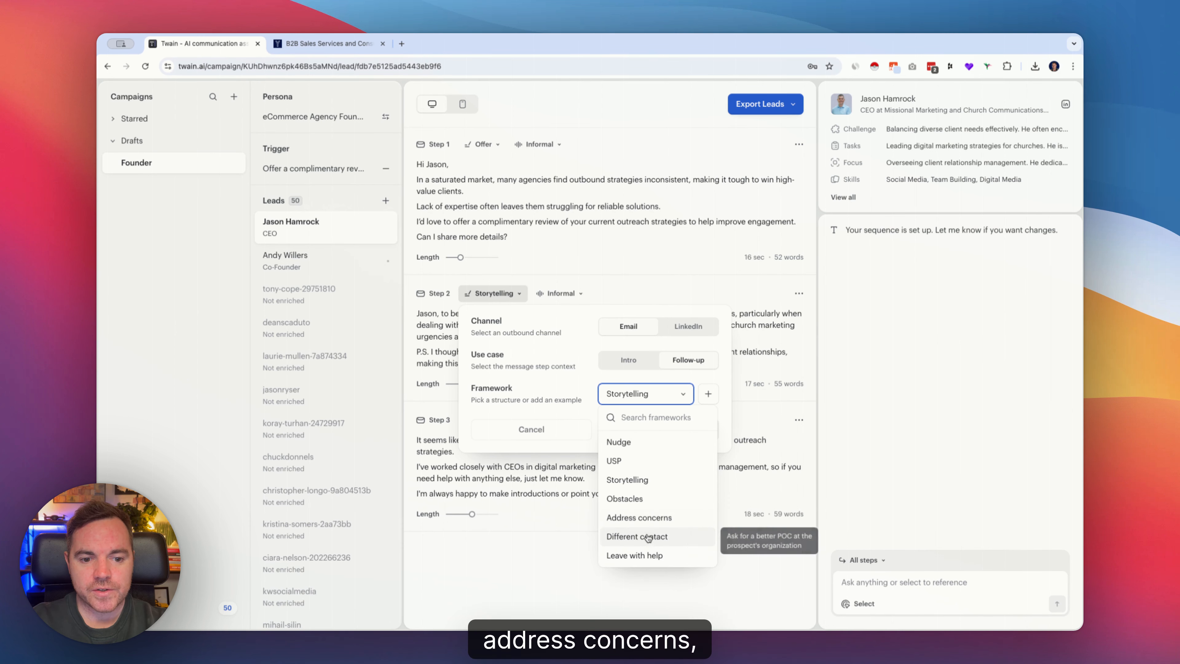
pyautogui.click(654, 518)
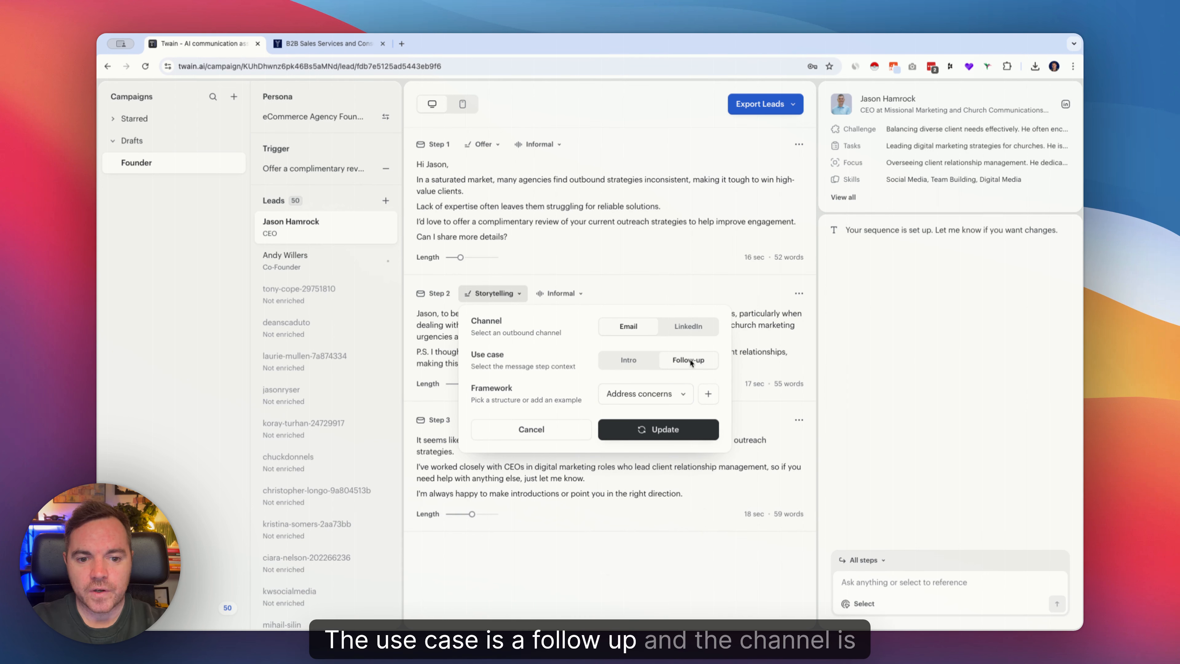
pyautogui.click(671, 432)
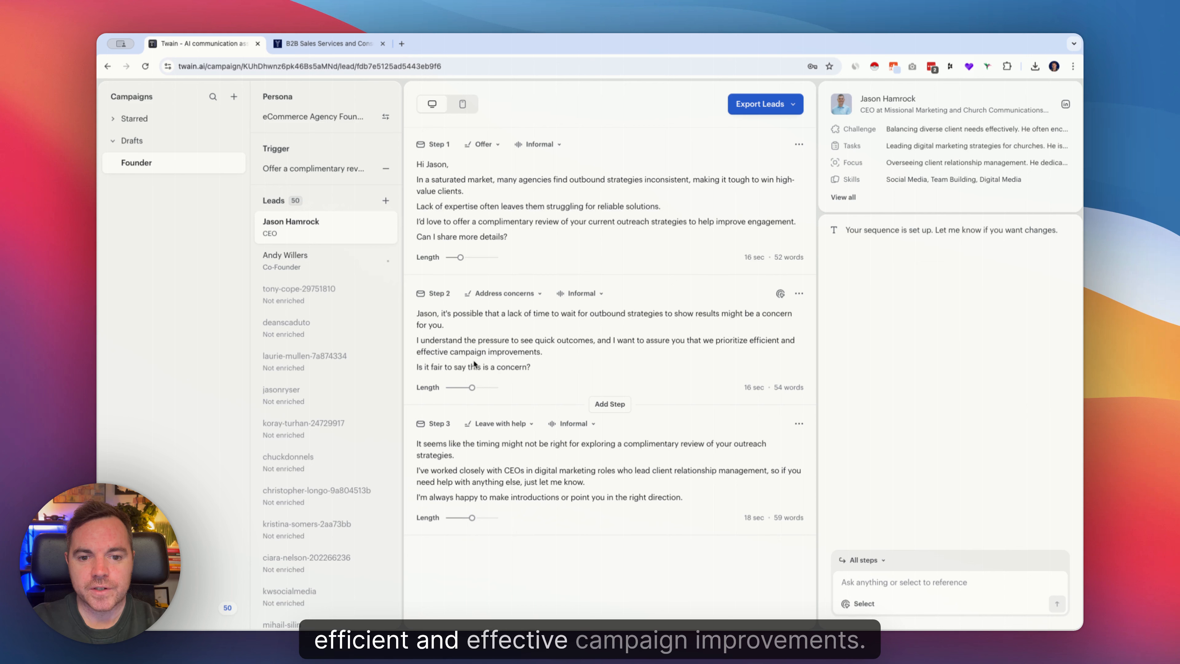
pyautogui.click(582, 297)
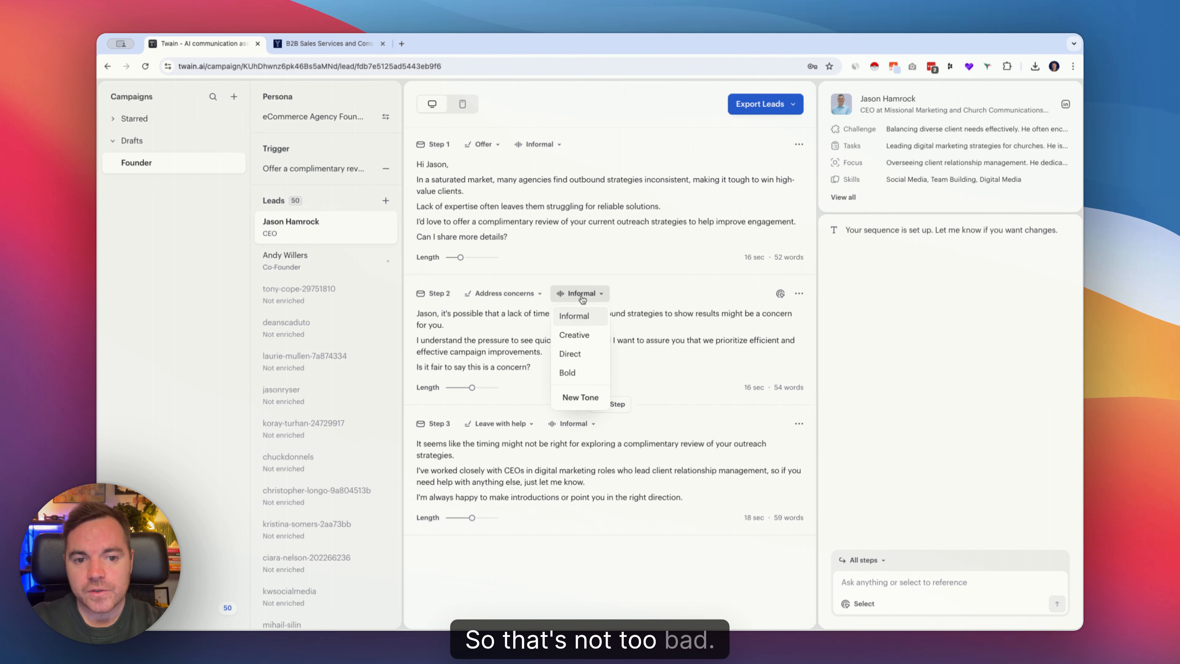
pyautogui.click(574, 335)
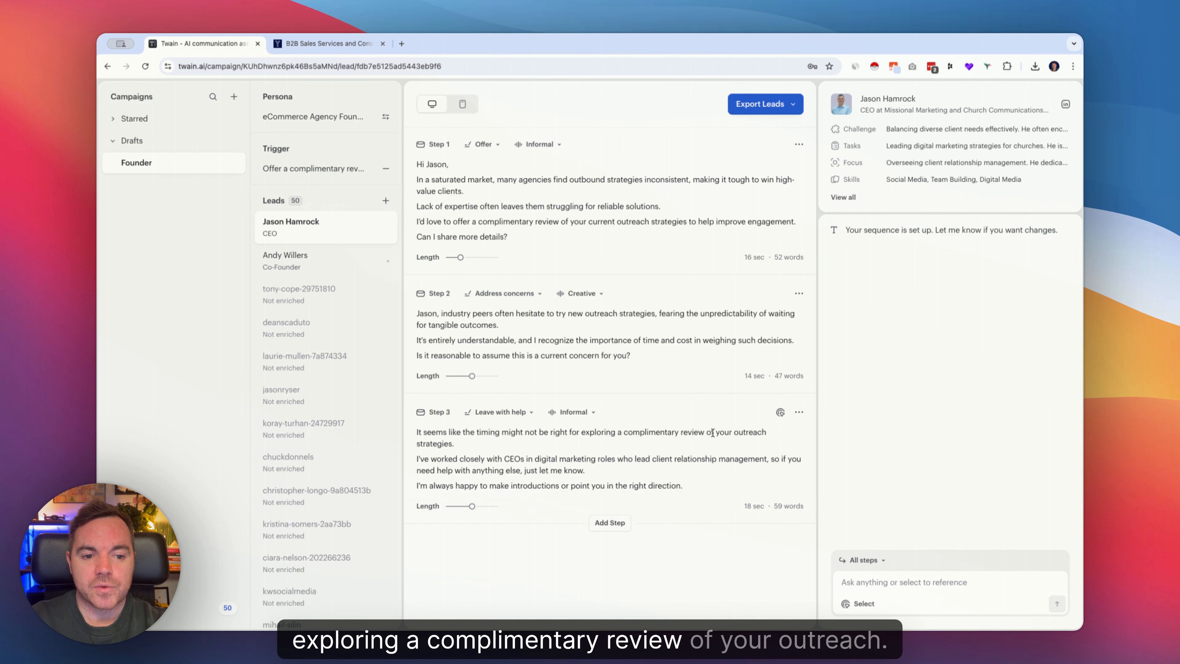
# Review the Step 3 email and update it to the Different contact framework.
pyautogui.moveTo(714, 432); pyautogui.dragTo(633, 433)
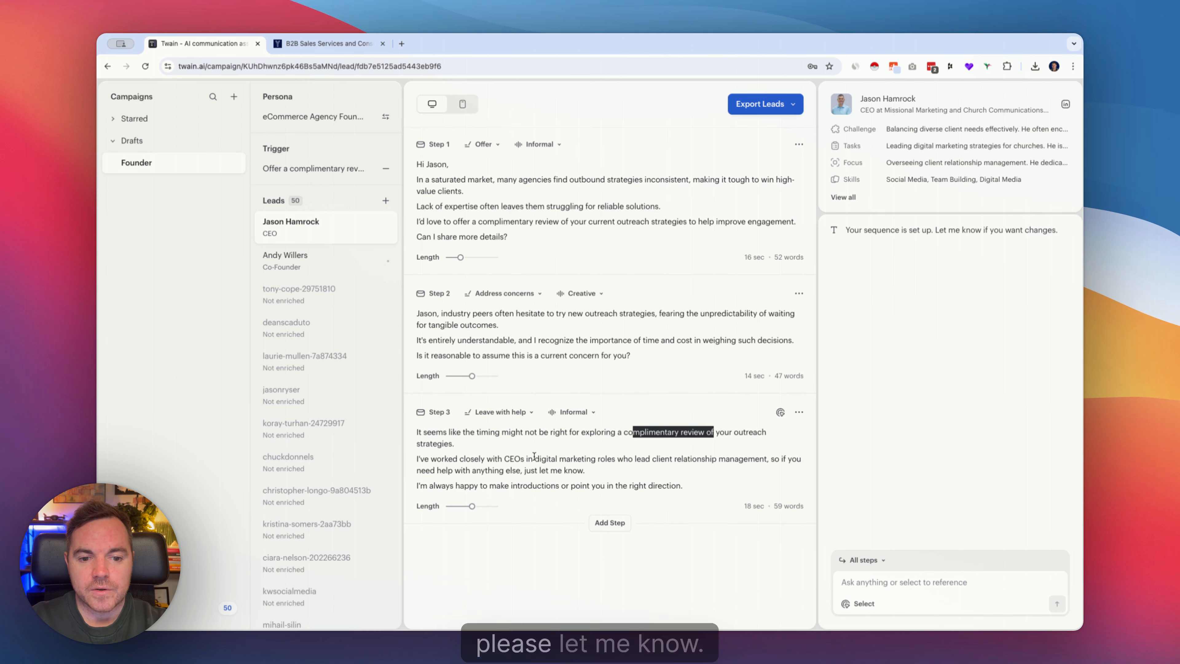
pyautogui.click(493, 485)
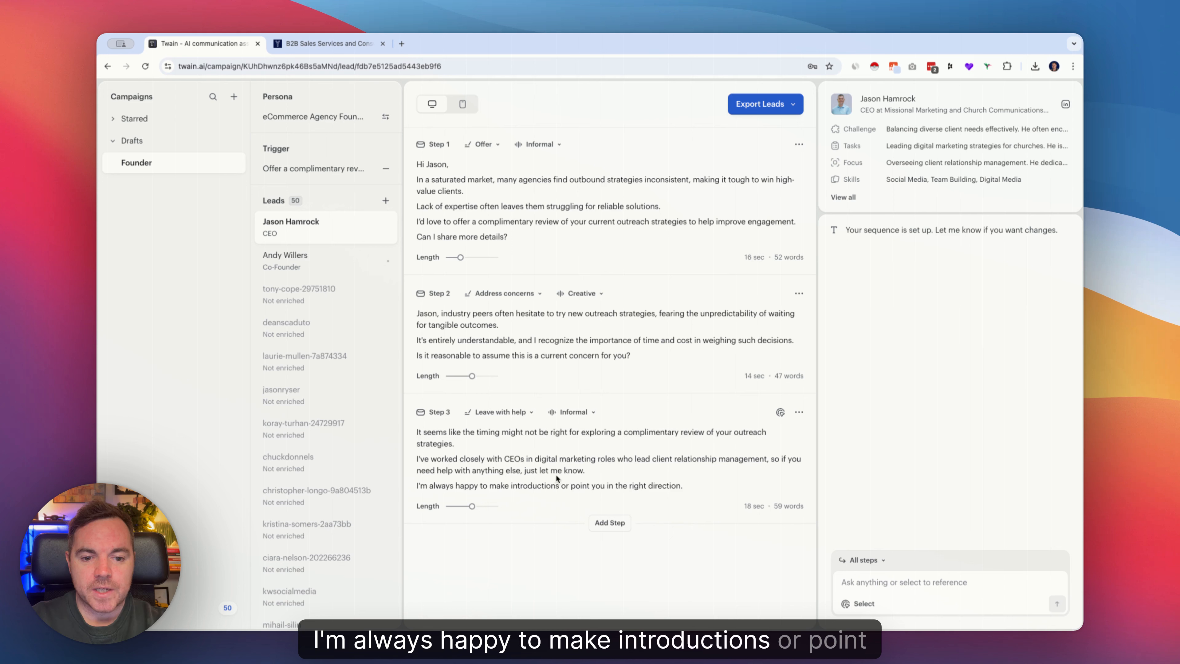
pyautogui.click(524, 415)
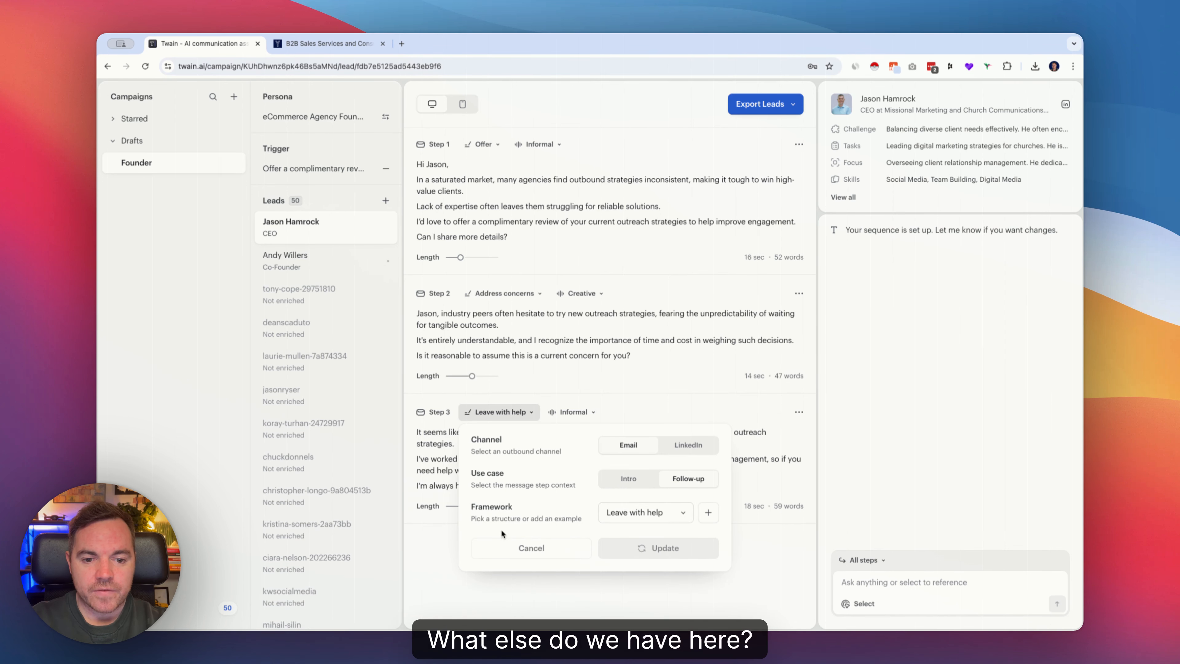
pyautogui.click(663, 513)
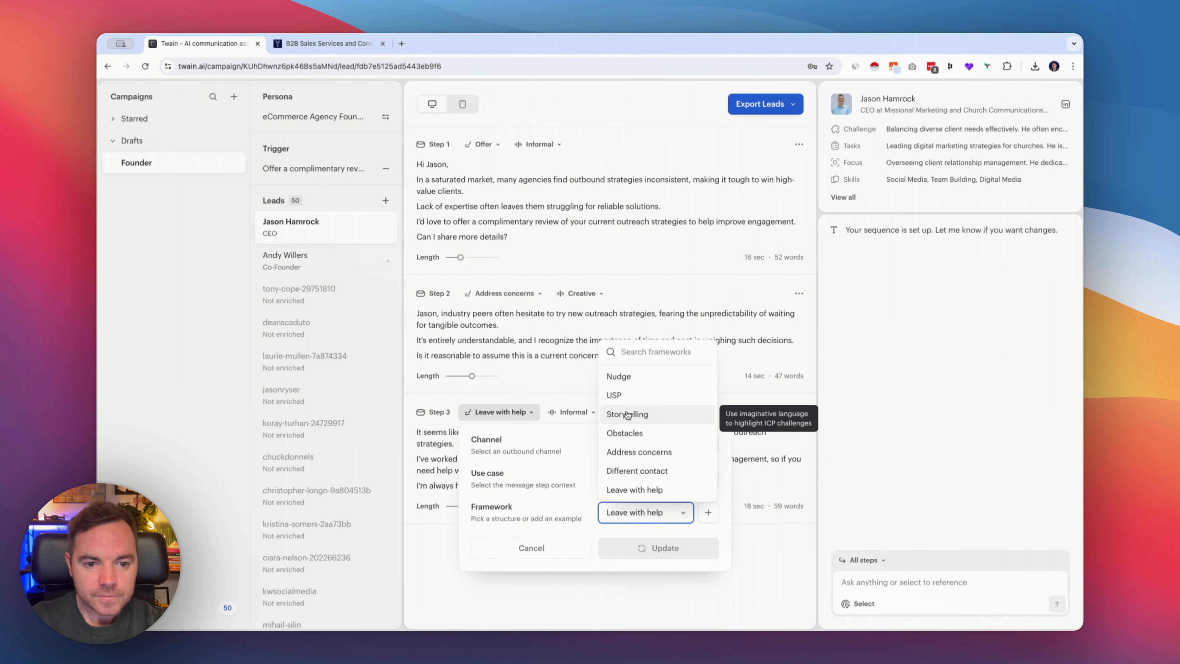
pyautogui.click(651, 473)
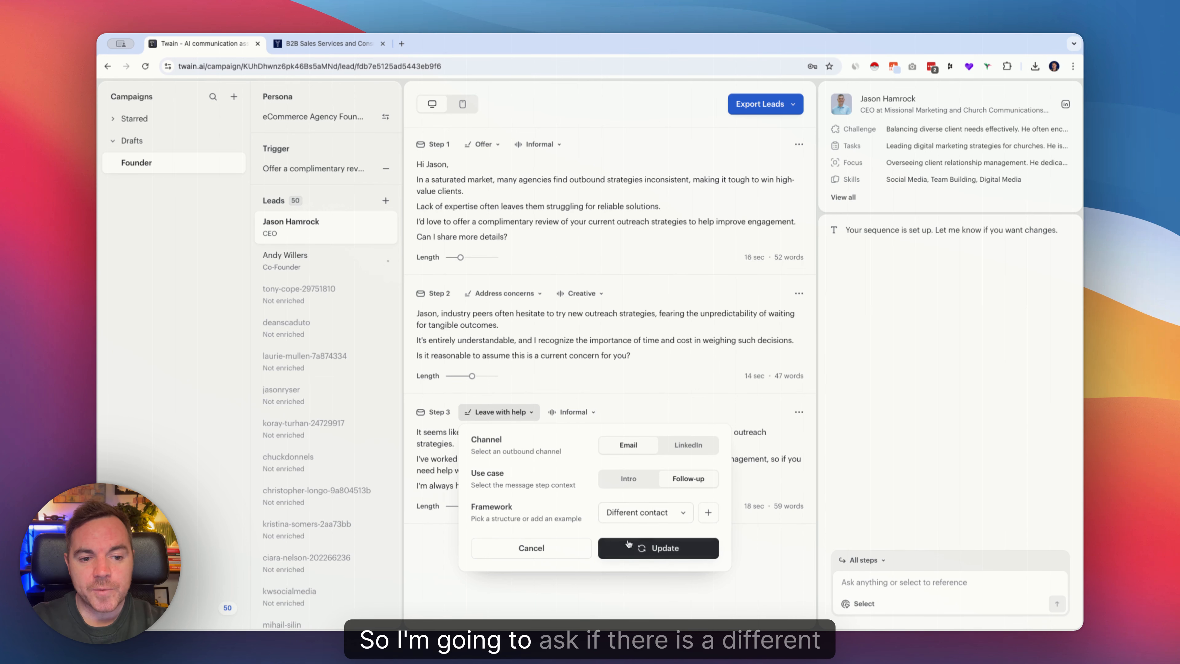
pyautogui.click(653, 547)
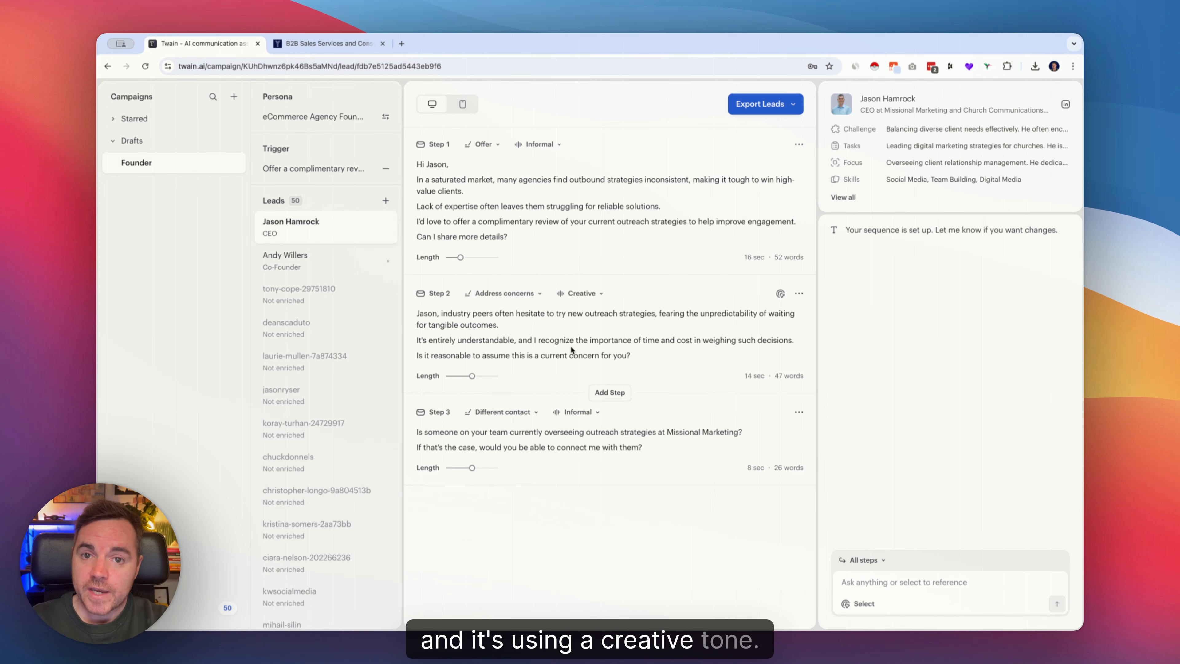
# Update the second lead's outdated sequence and compare its wording with the first lead's emails.
pyautogui.click(310, 257)
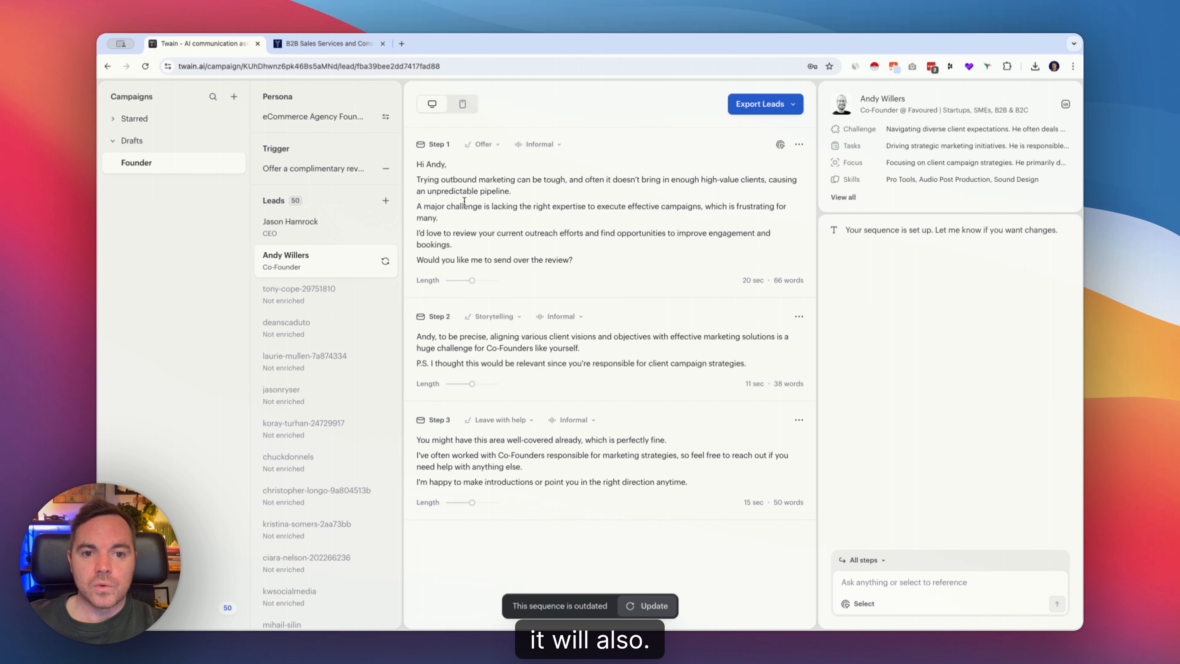
pyautogui.click(648, 606)
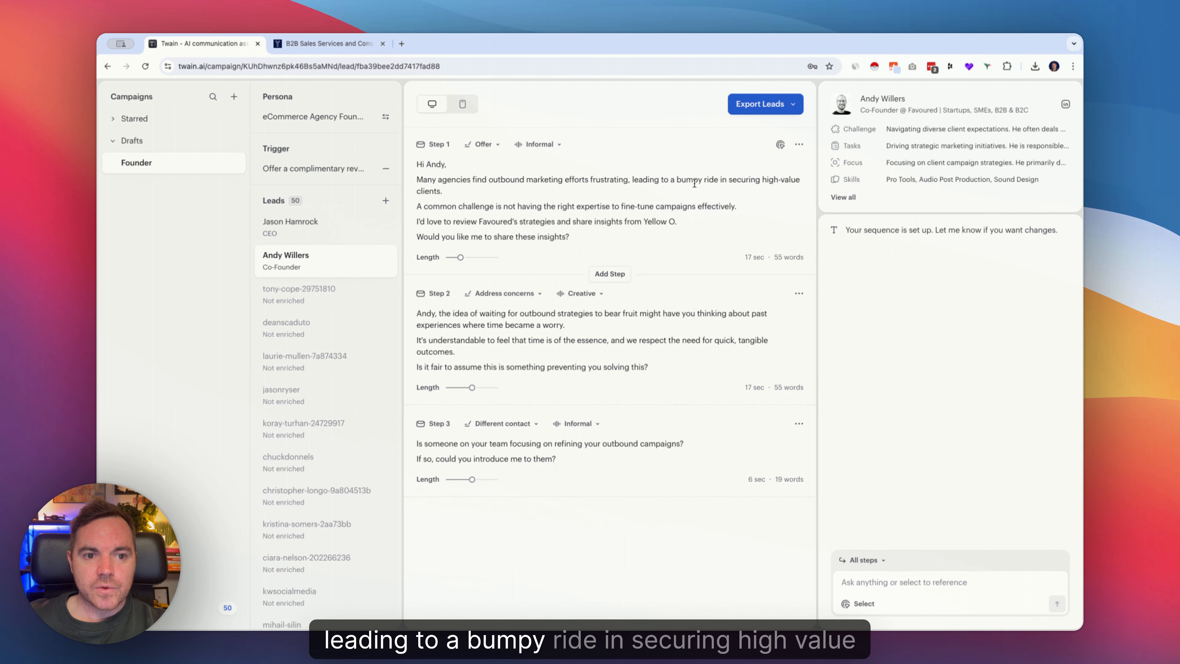
pyautogui.click(329, 229)
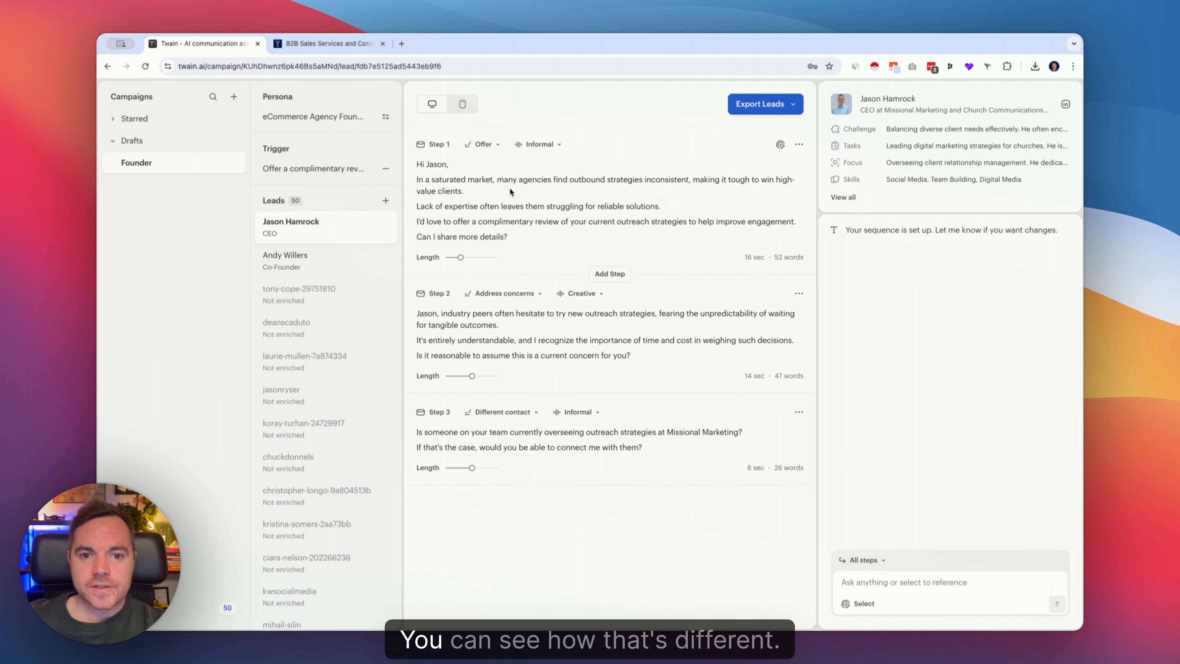
pyautogui.click(329, 262)
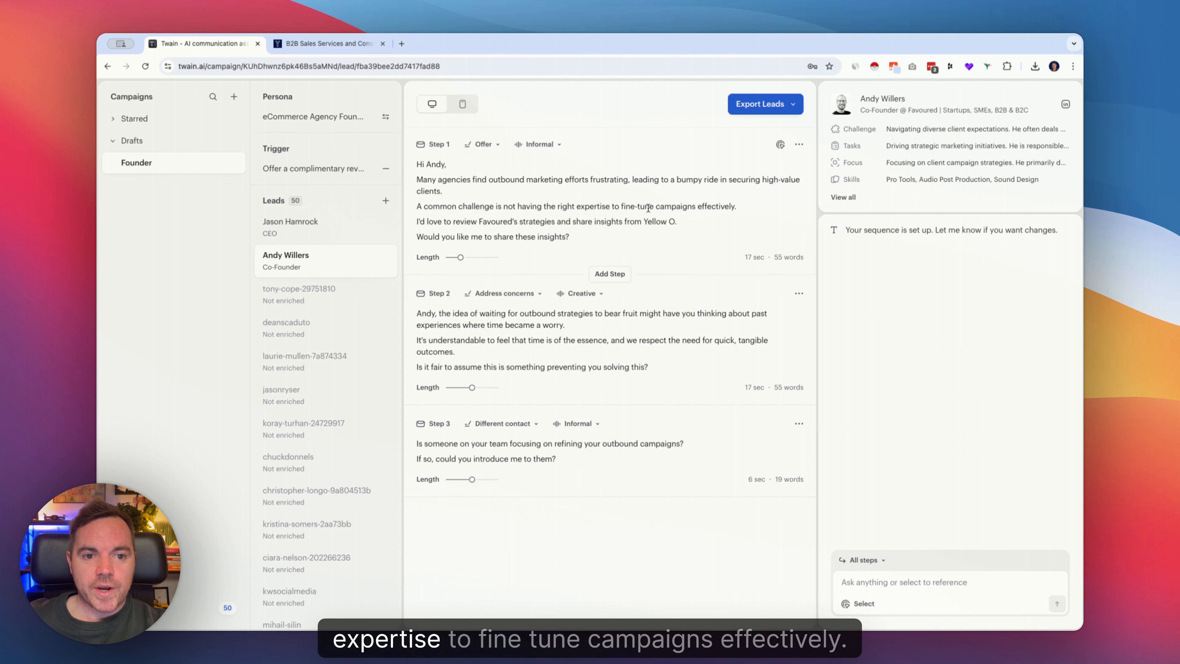
pyautogui.click(303, 229)
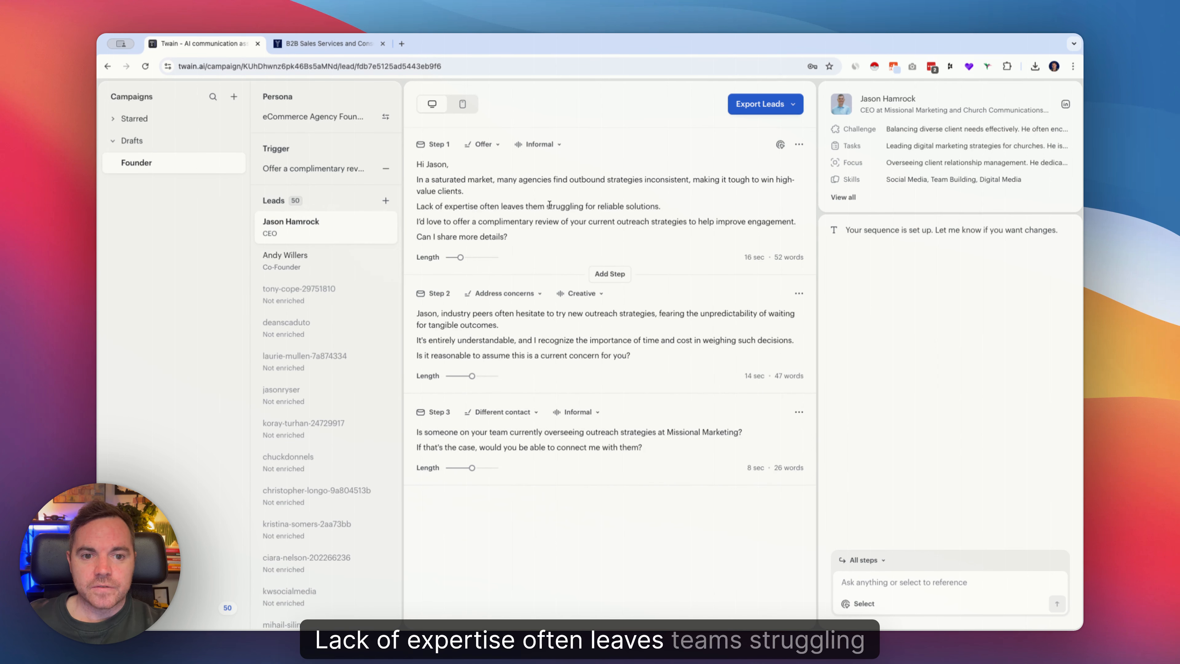
pyautogui.click(320, 259)
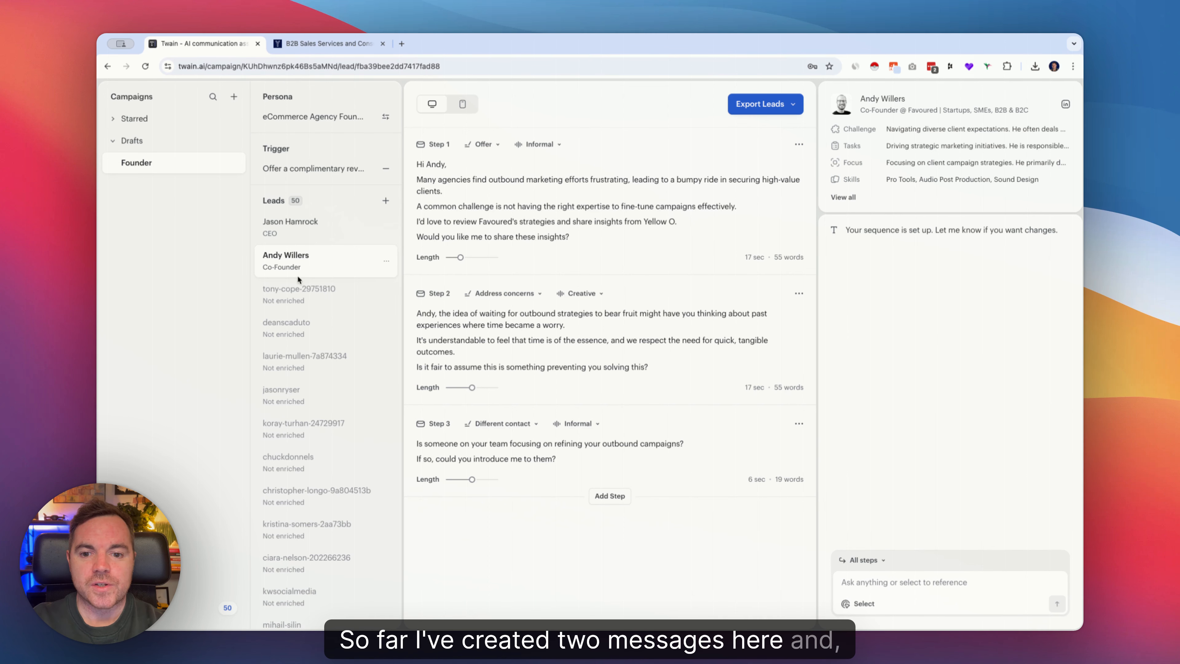
# Generate a personalized sequence for the fourth lead in the list, and check that lead's full contact details.
pyautogui.click(333, 332)
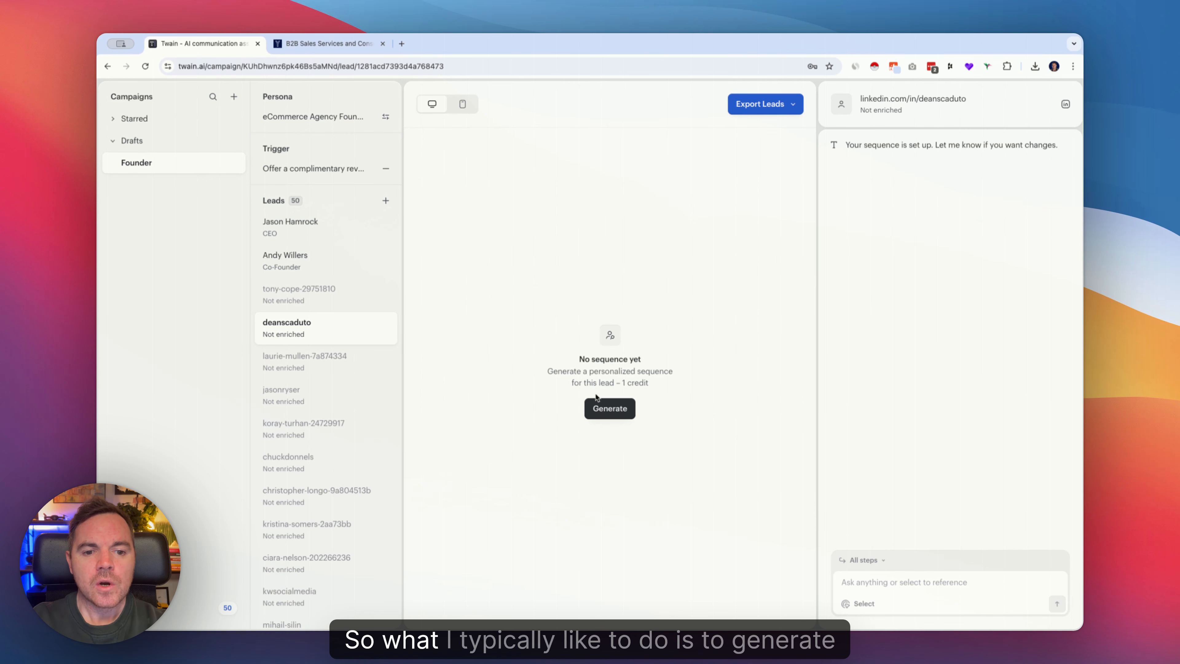
pyautogui.click(604, 409)
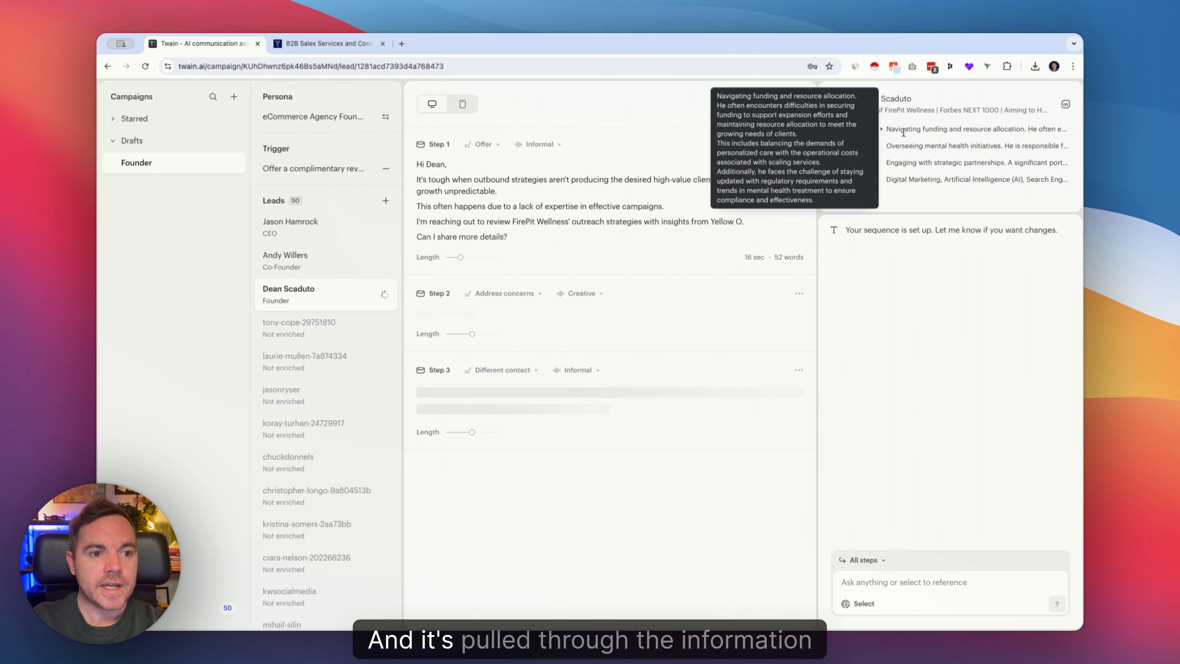
pyautogui.click(842, 197)
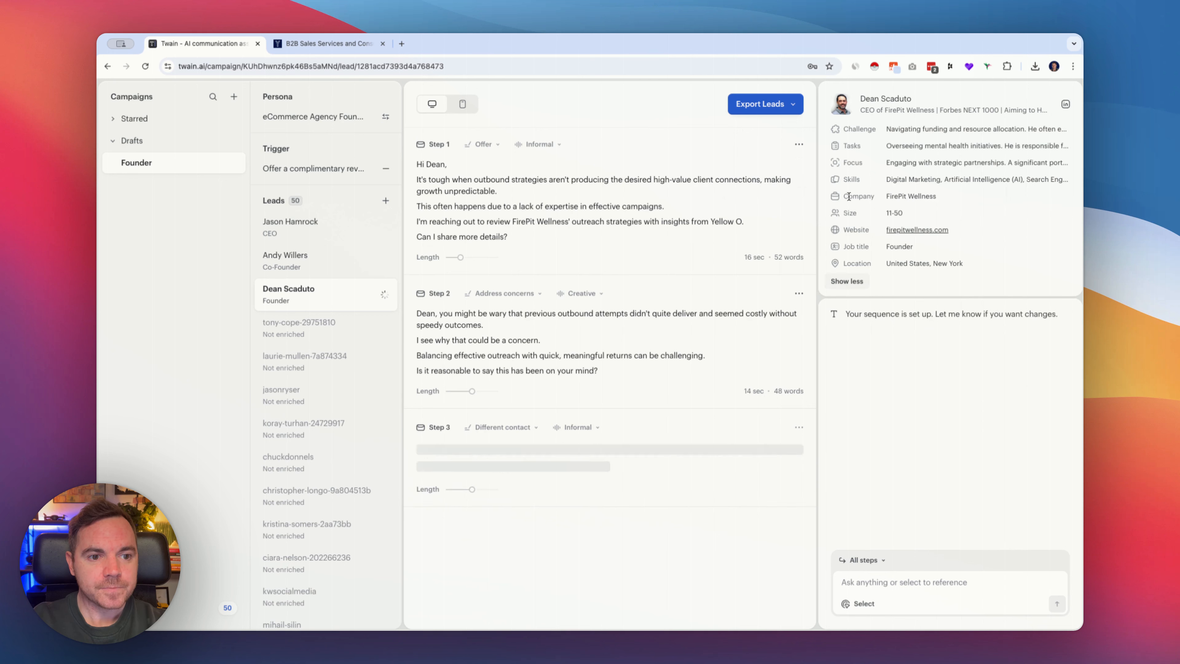
pyautogui.click(857, 282)
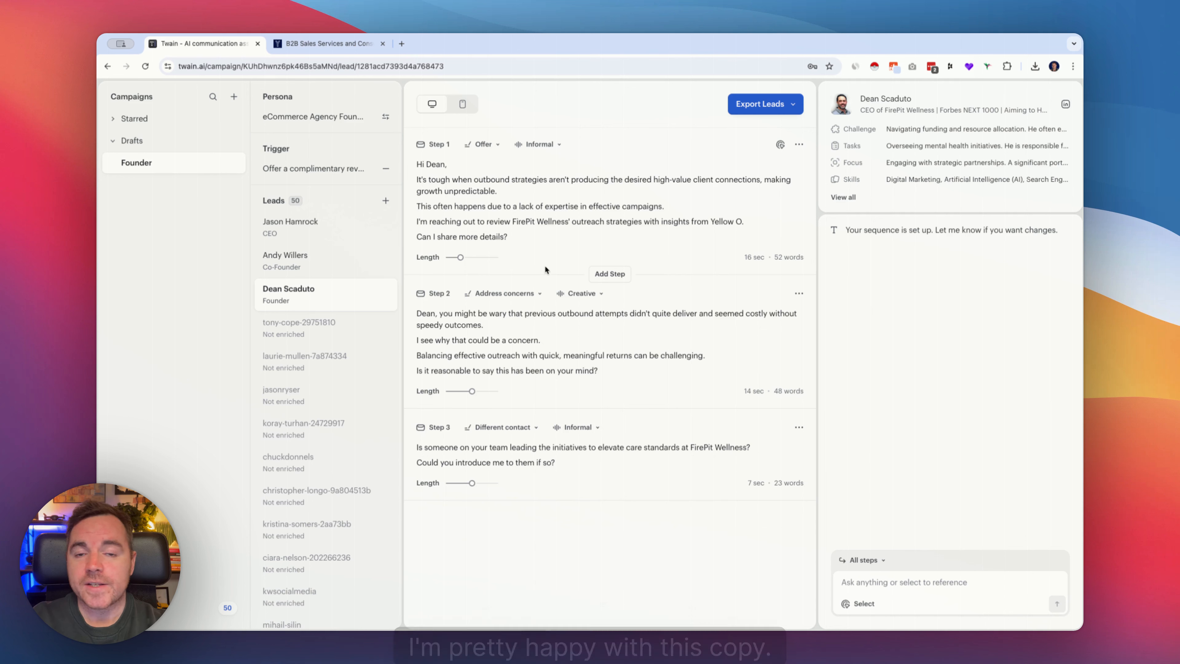
# Preview the newly generated sequence in the mobile inbox view, going through Steps 1, 2 and 3.
pyautogui.click(462, 103)
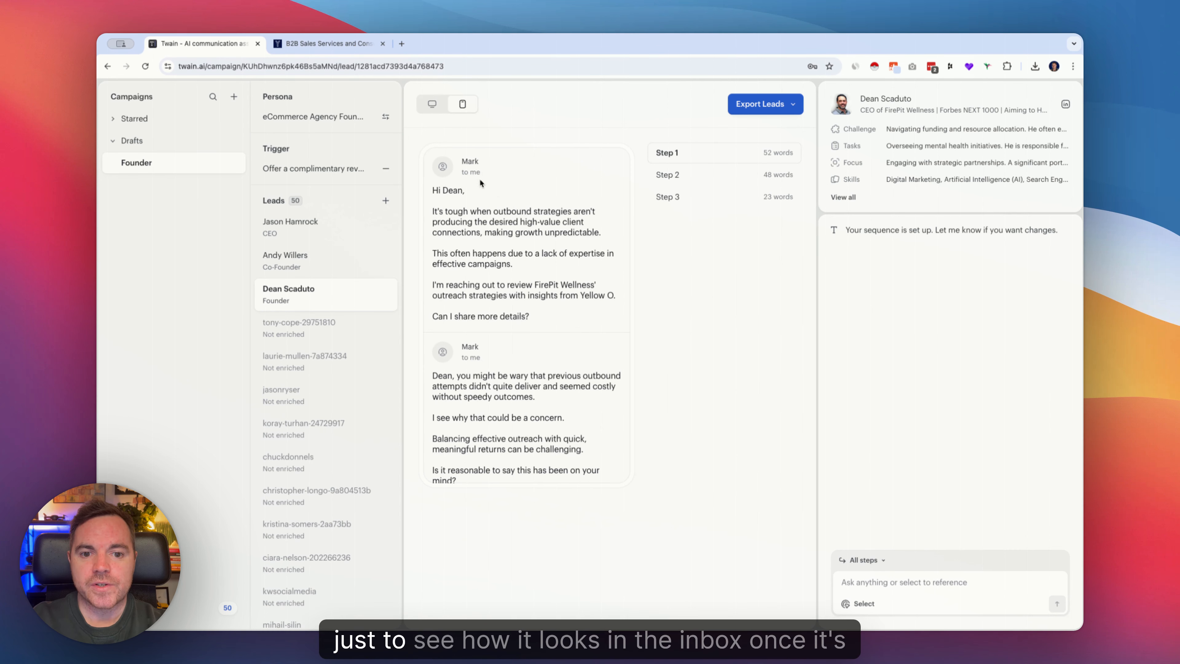
pyautogui.click(673, 179)
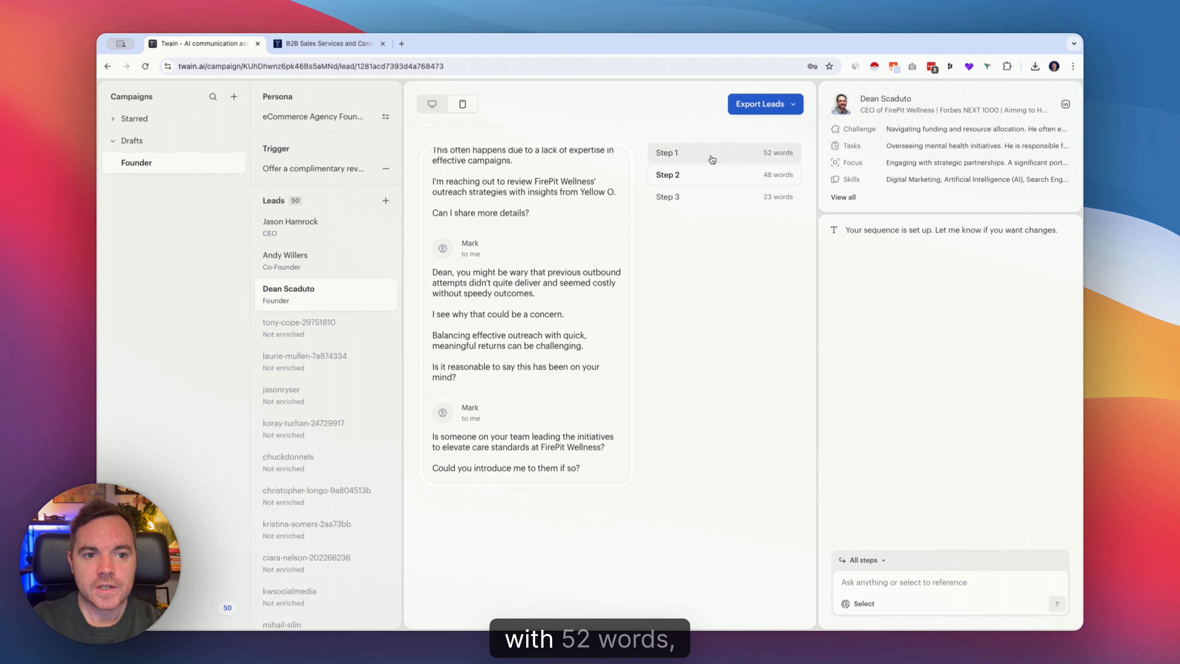
pyautogui.click(678, 153)
pyautogui.click(718, 198)
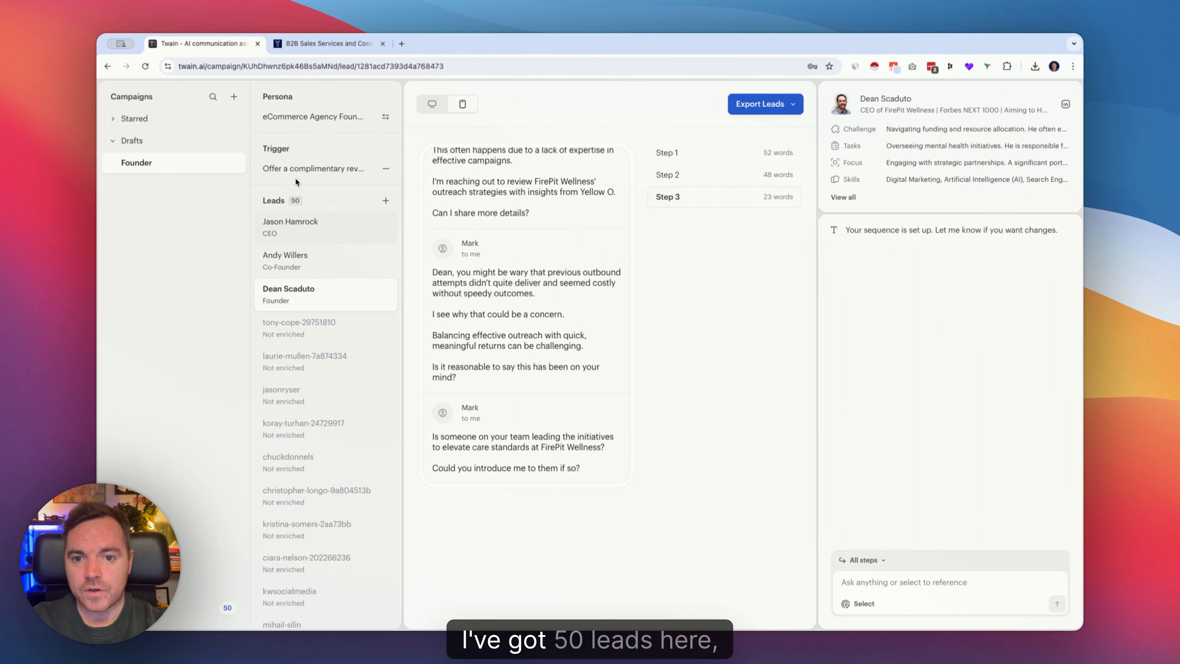
# Try to generate the remaining leads' sequences with Find verified emails enabled, and turn that option back off.
pyautogui.click(775, 111)
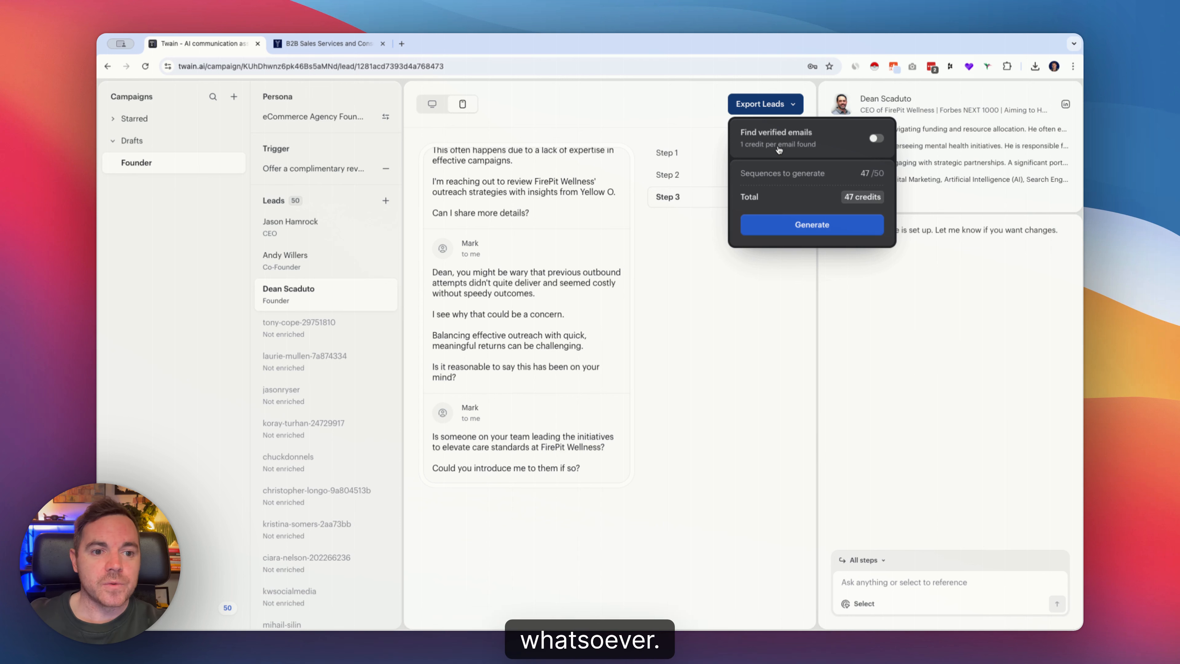
pyautogui.click(877, 140)
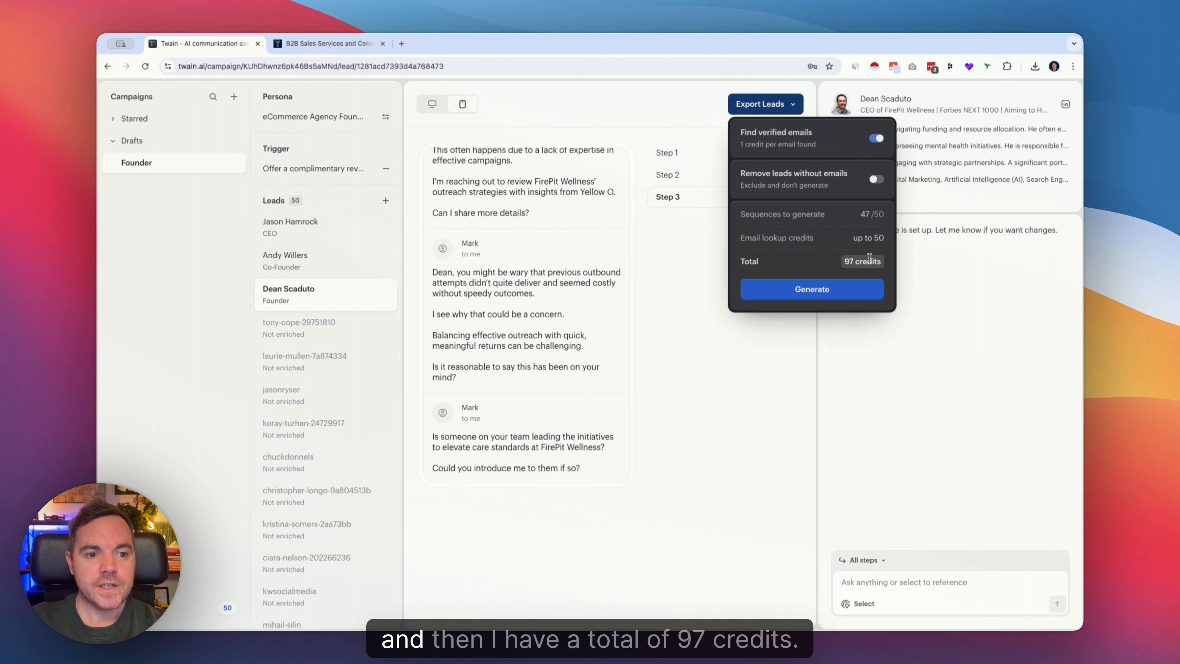
pyautogui.click(815, 294)
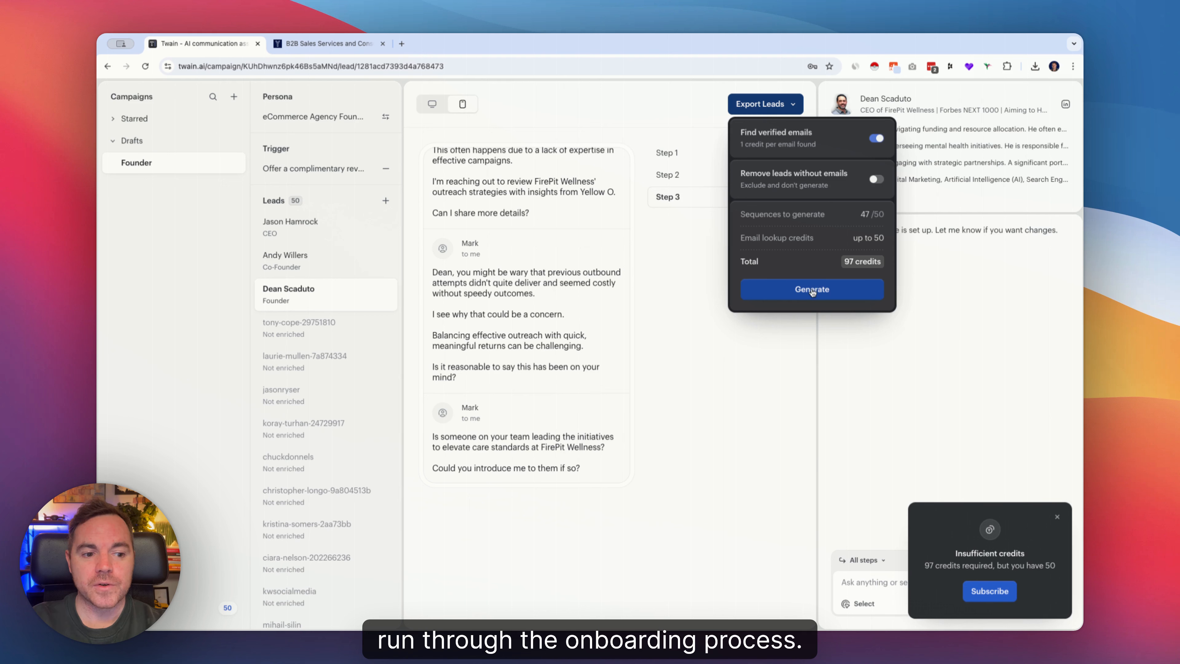
pyautogui.click(1057, 516)
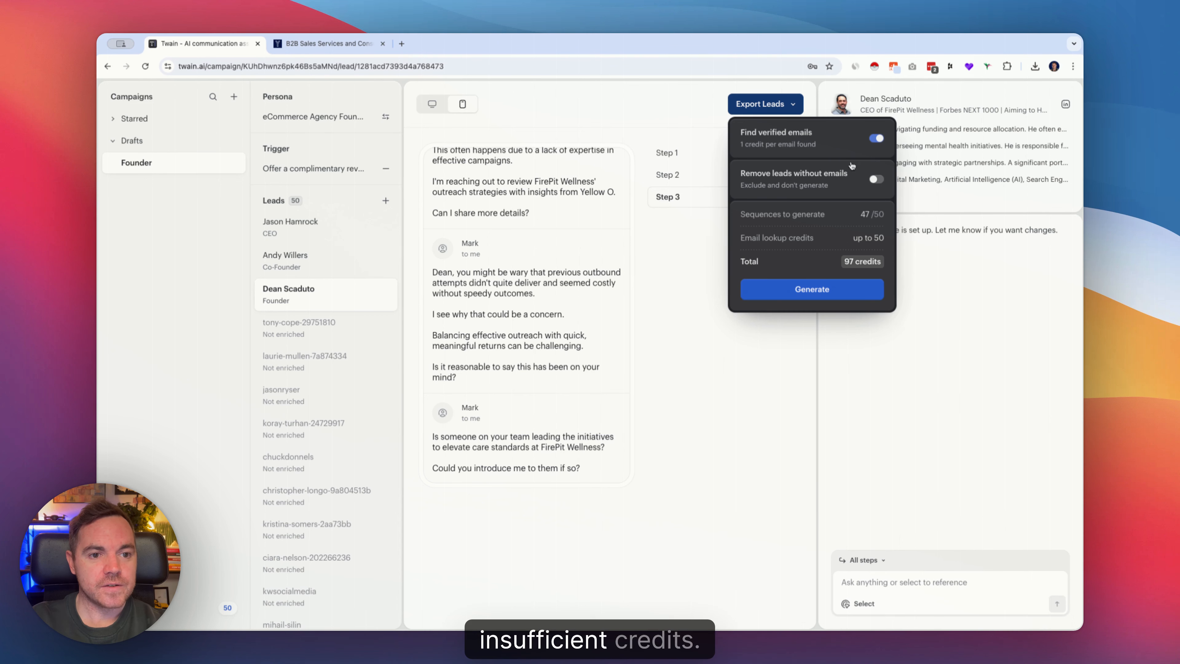
pyautogui.click(875, 138)
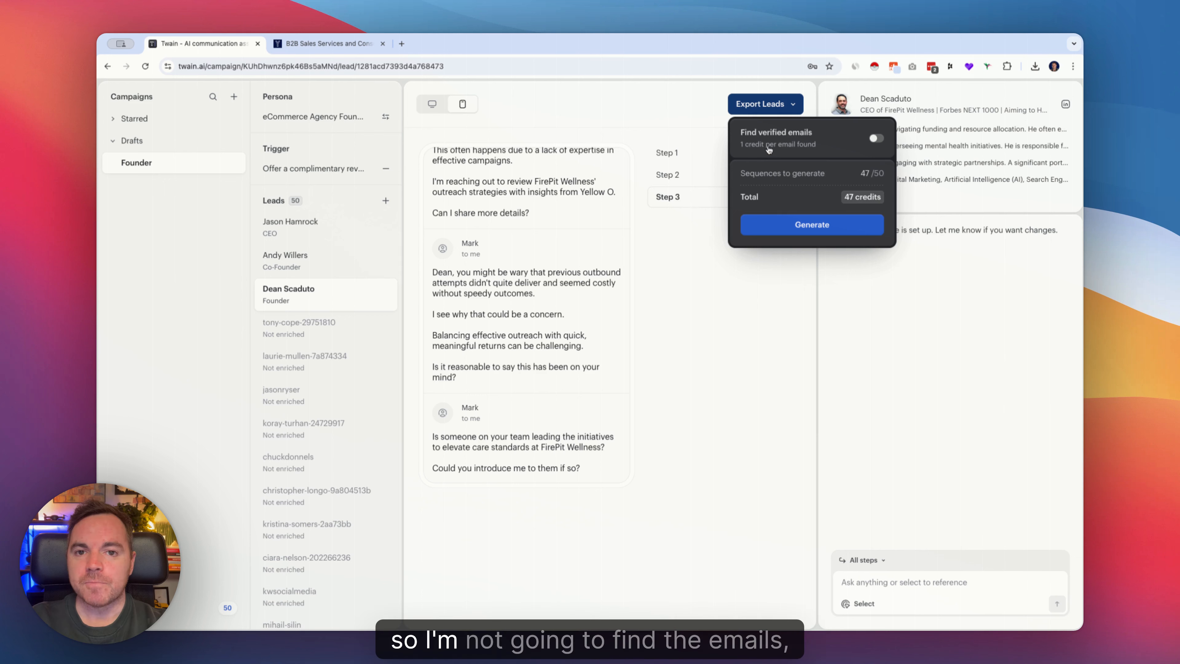
# Generate the remaining leads' sequences without email lookup and download the results as a CSV file.
pyautogui.click(813, 227)
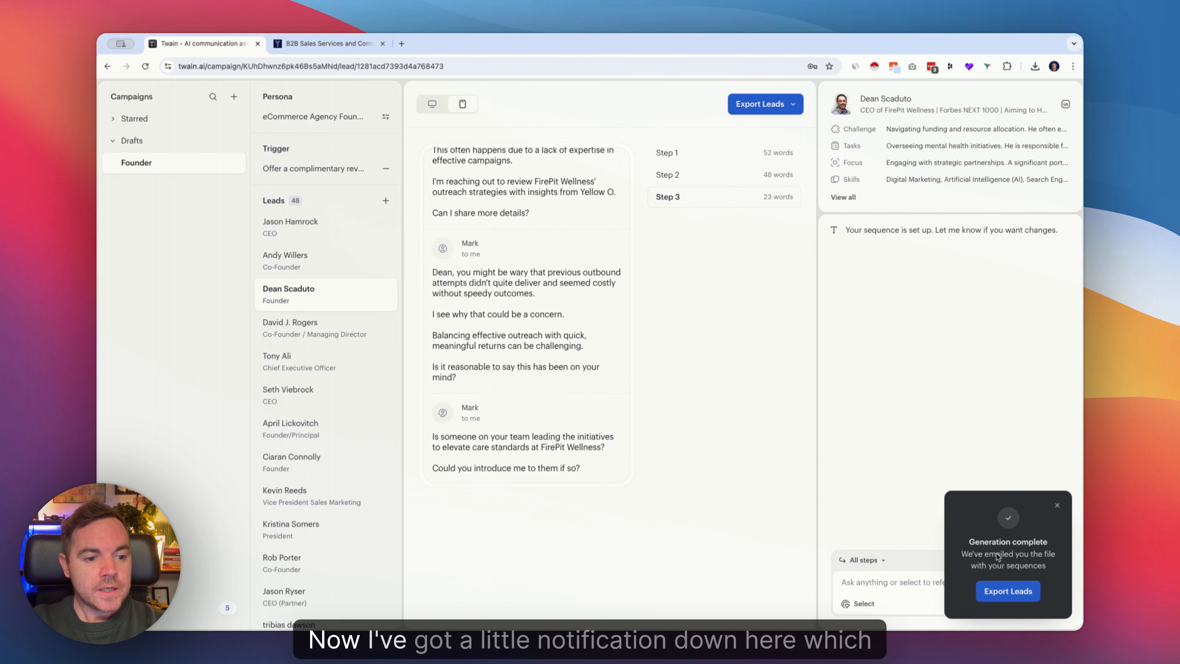
pyautogui.click(1007, 591)
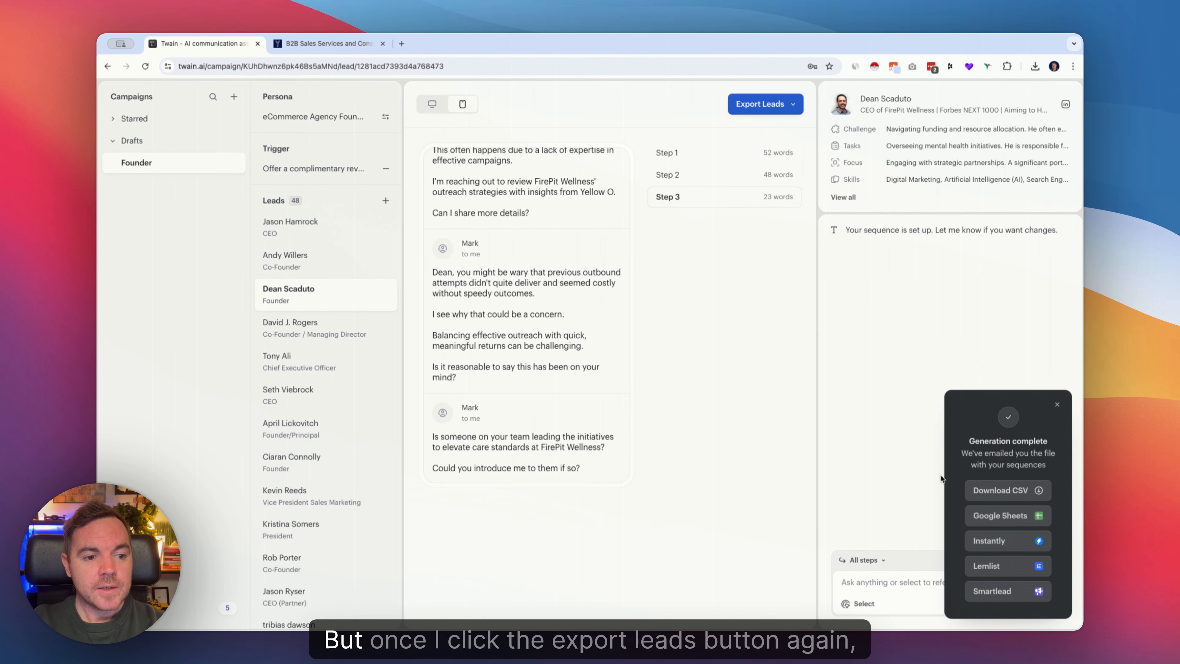
pyautogui.click(1006, 489)
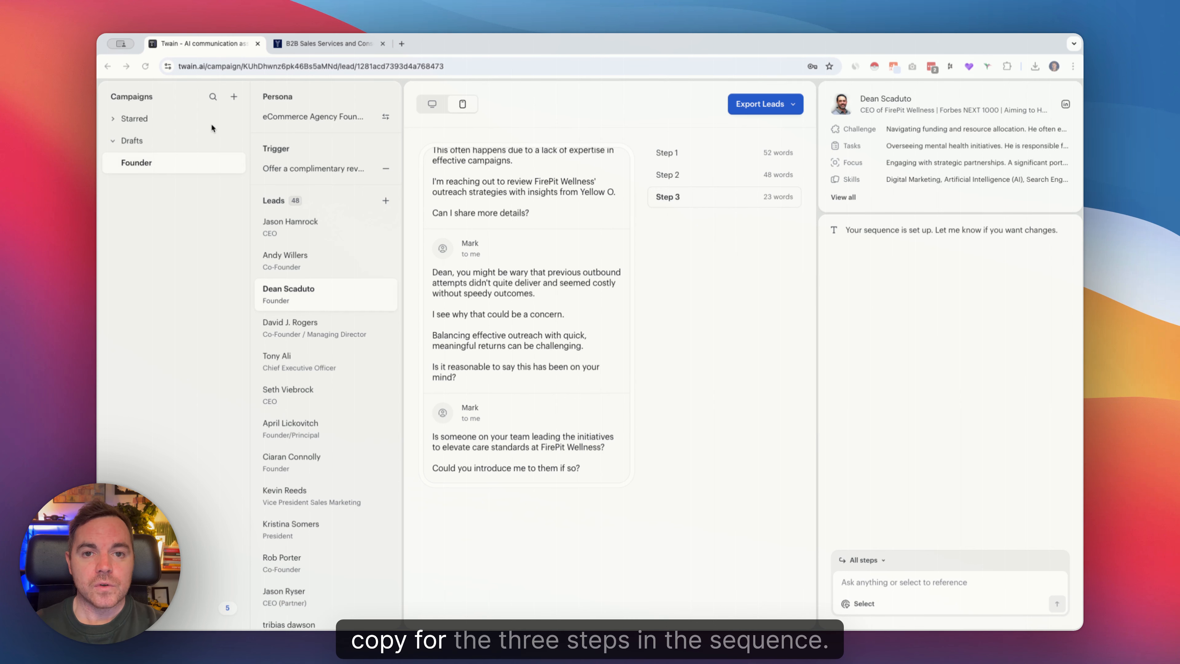
pyautogui.click(671, 46)
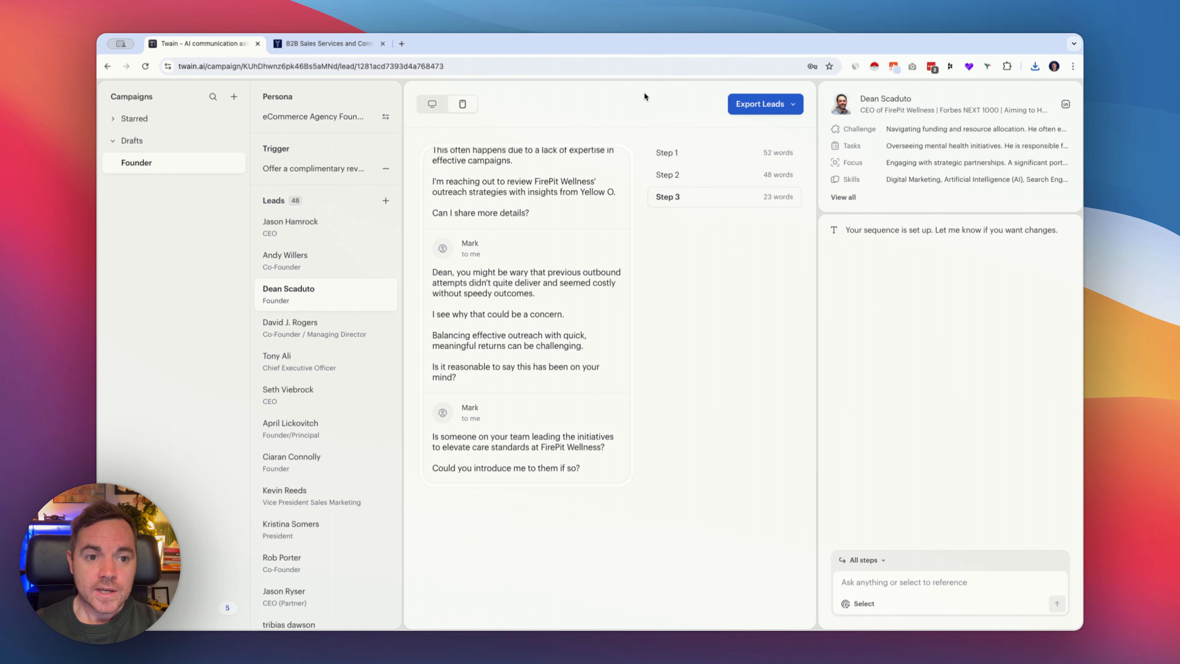